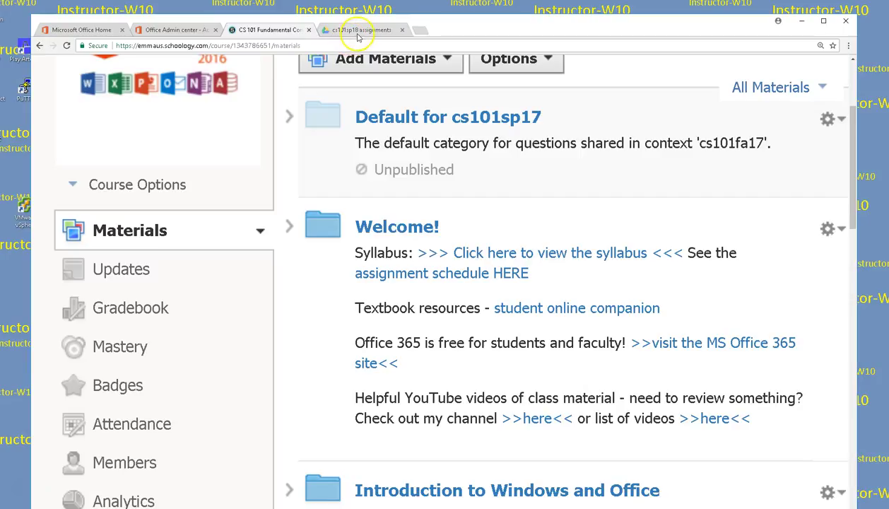
Step: Switch to the Office 365 admin center tab showing the student's password-reset result
left_click(167, 30)
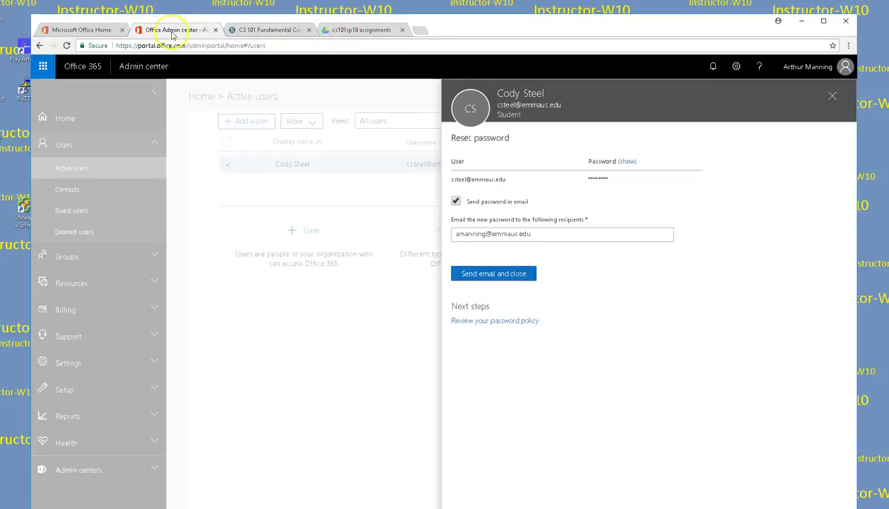
Step: Close the reset panels and search Active users for the next student's surname
left_click(831, 95)
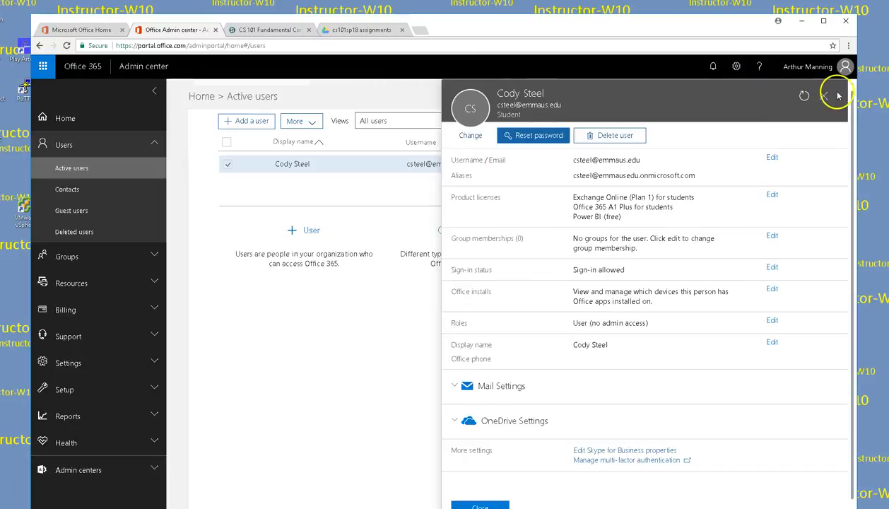
left_click(821, 97)
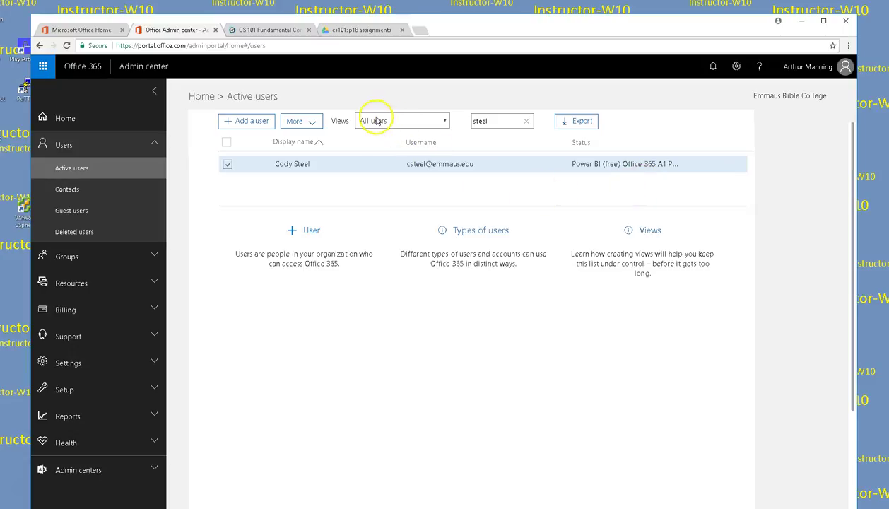
left_click(489, 121)
left_click_drag(487, 121, 473, 122)
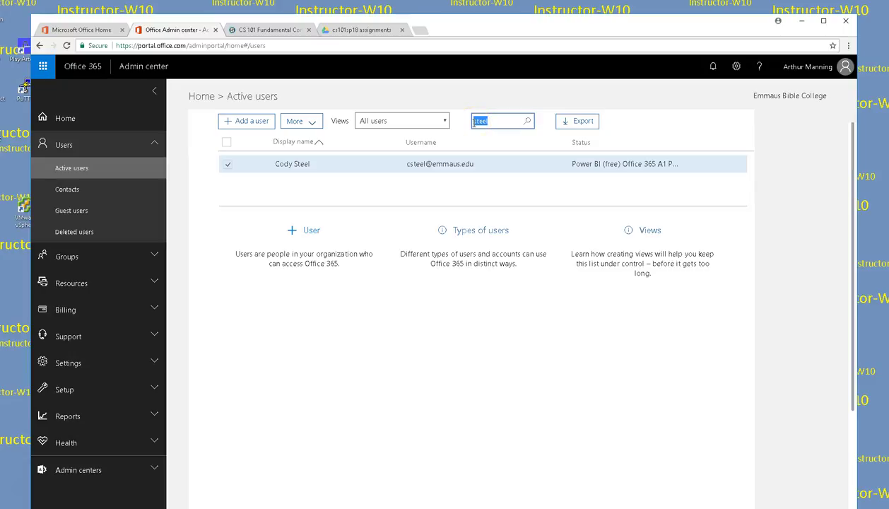
key("BackSpace")
type("youmans")
key("Return")
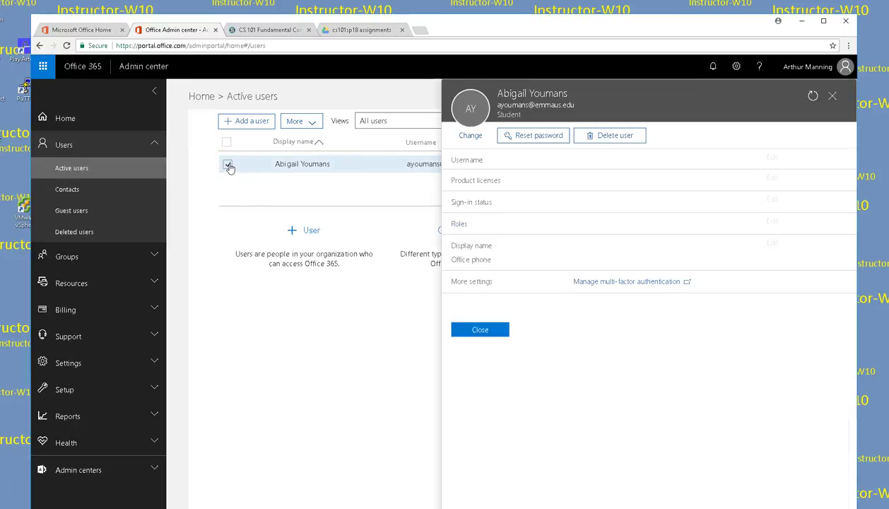
Step: Reset the found student's password to a custom strong password
left_click(524, 164)
left_click(523, 135)
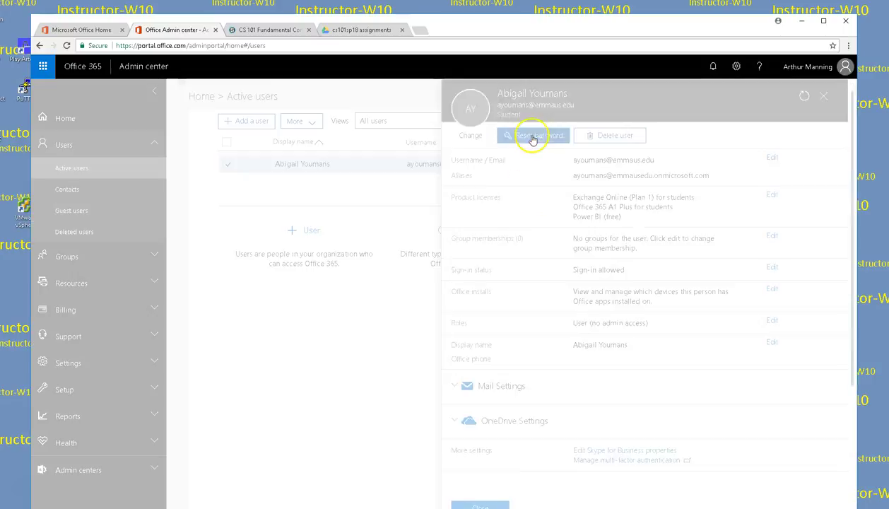
left_click(465, 205)
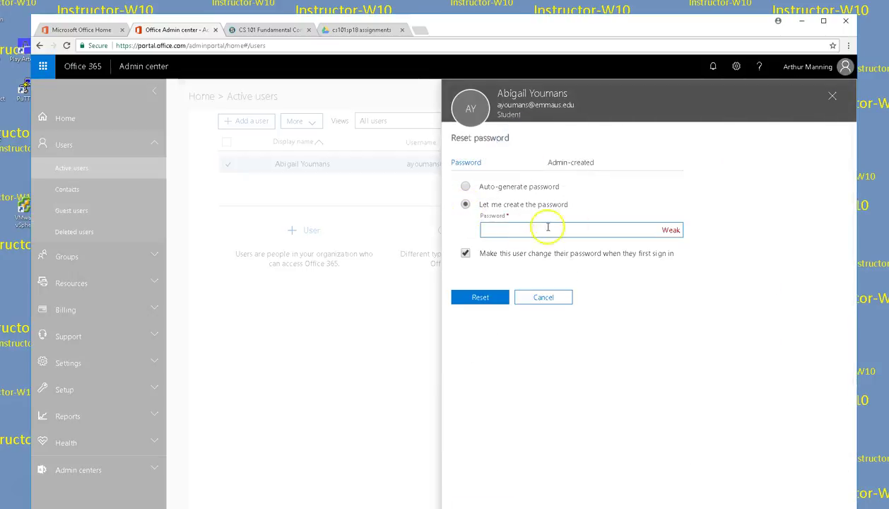
left_click(587, 229)
type("•••••••••")
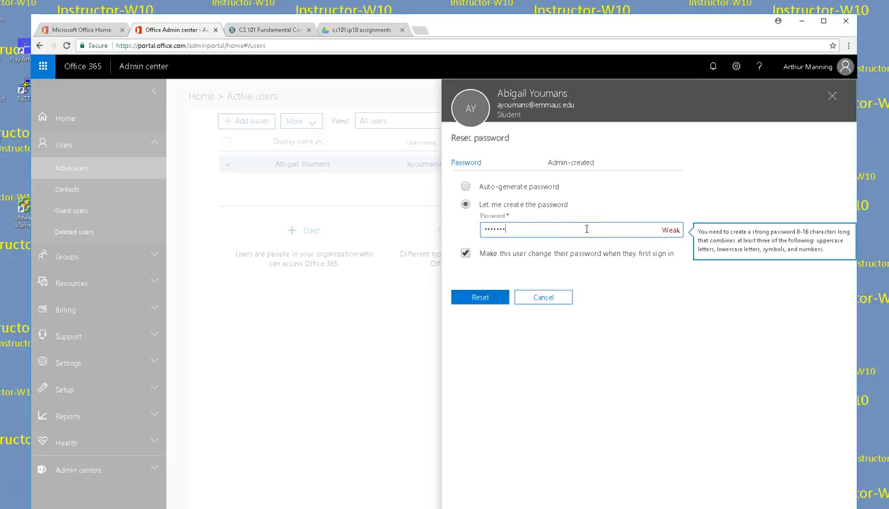
type("•••••")
left_click(506, 298)
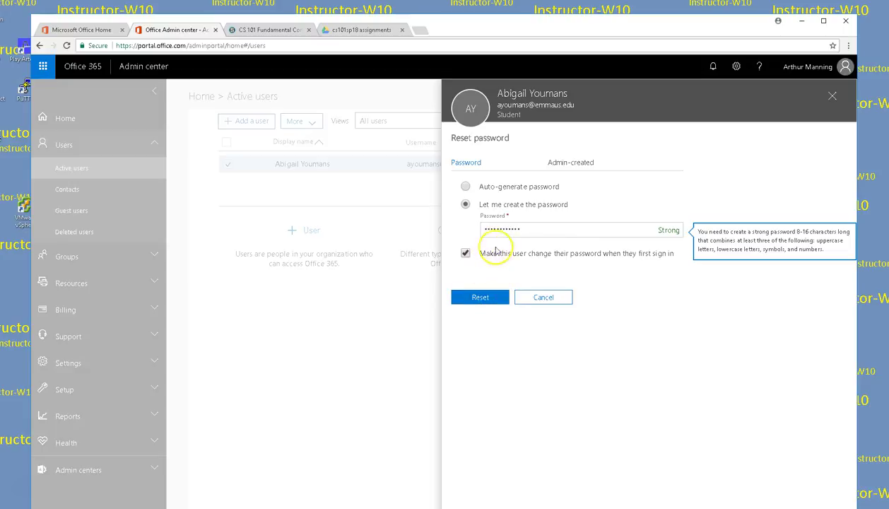
left_click(486, 297)
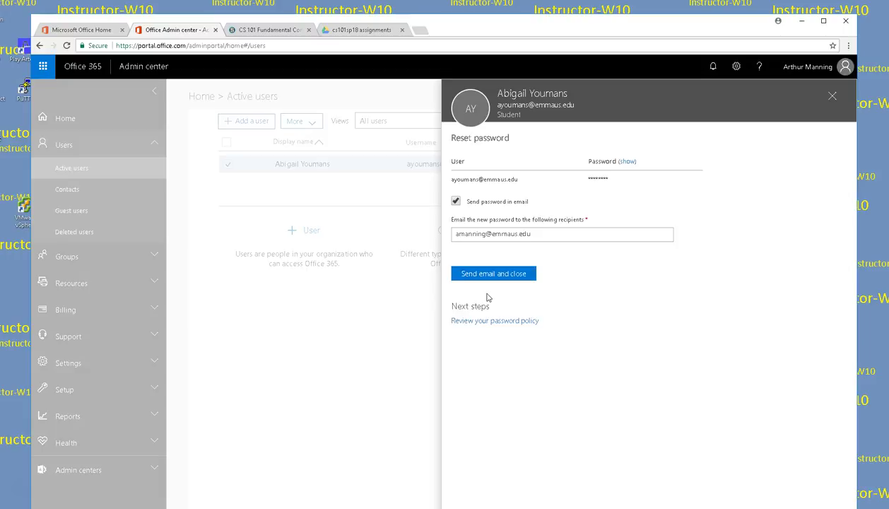
Step: Move the CS 101 Schoology tab into its own window and switch back to another browser tab
left_click(529, 280)
left_click_drag(270, 29, 888, 46)
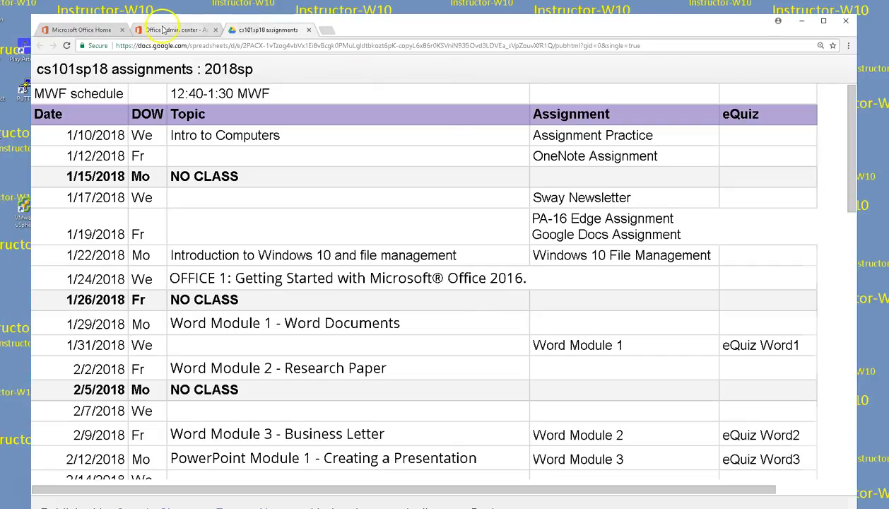
left_click(185, 30)
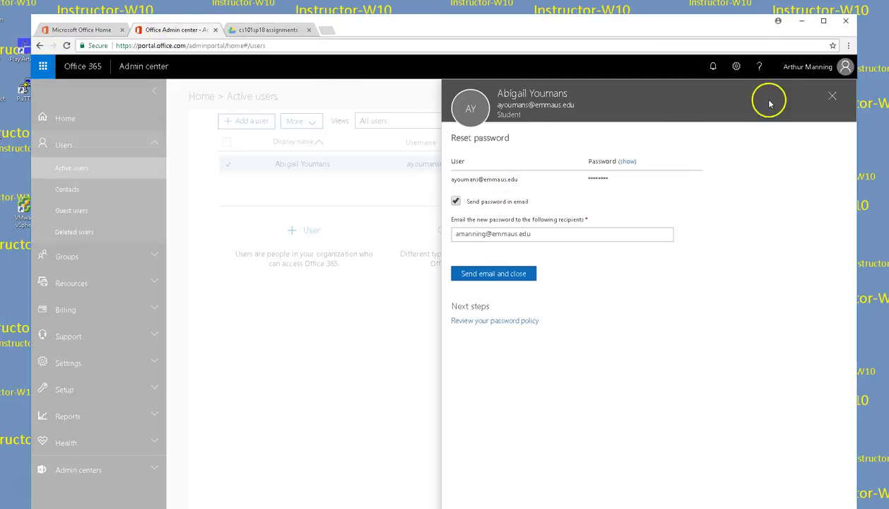
Step: Close the open panels, search for the next student by surname and open their account
left_click(833, 96)
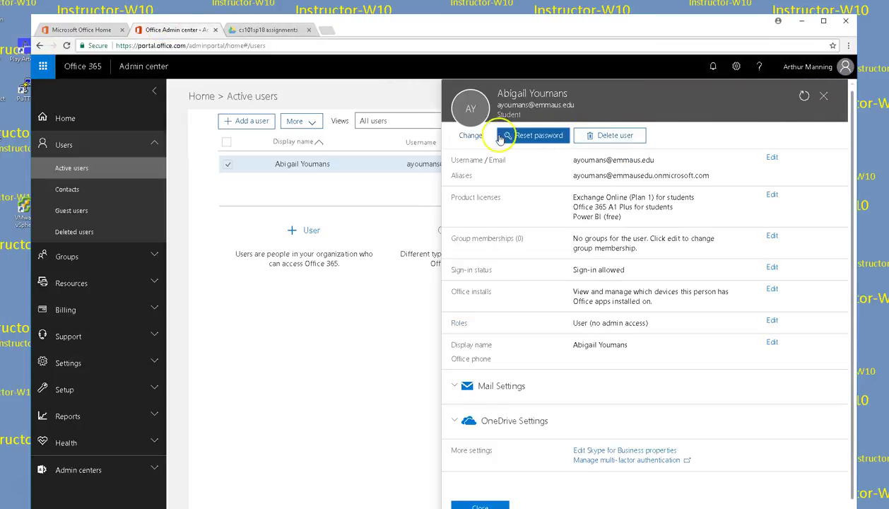
left_click(822, 95)
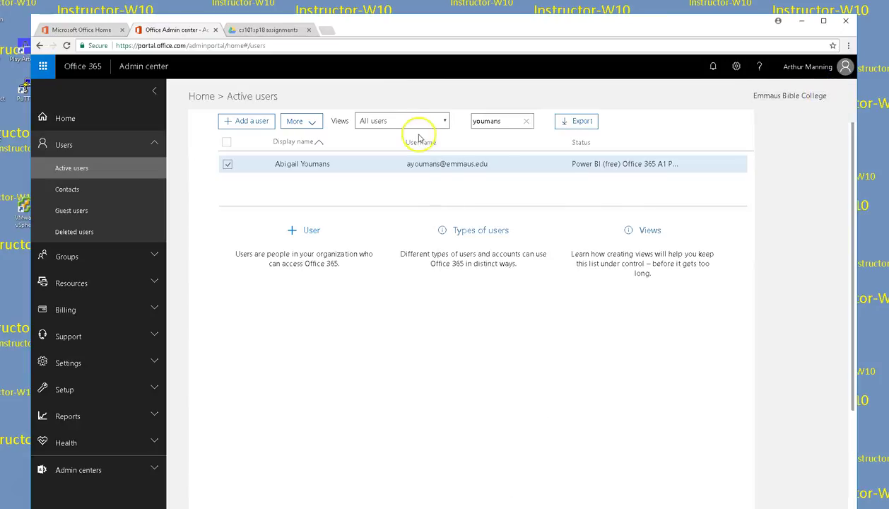
double_click(516, 120)
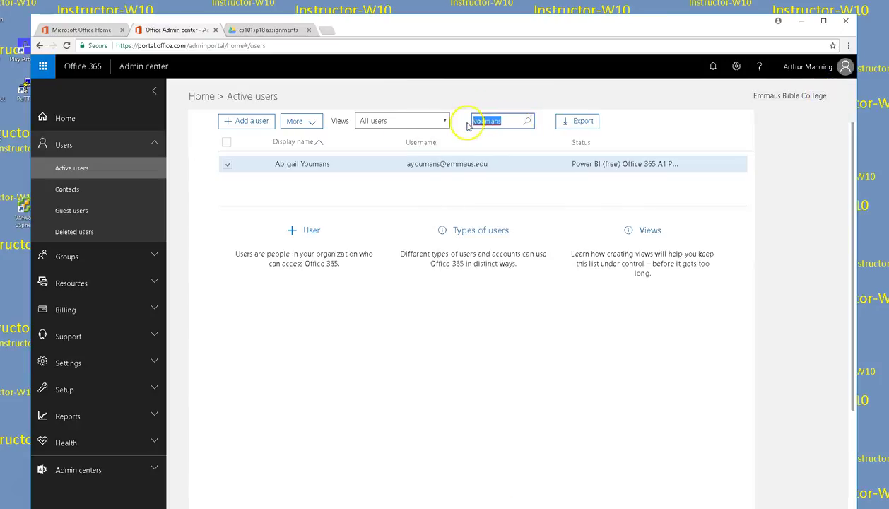
type("k")
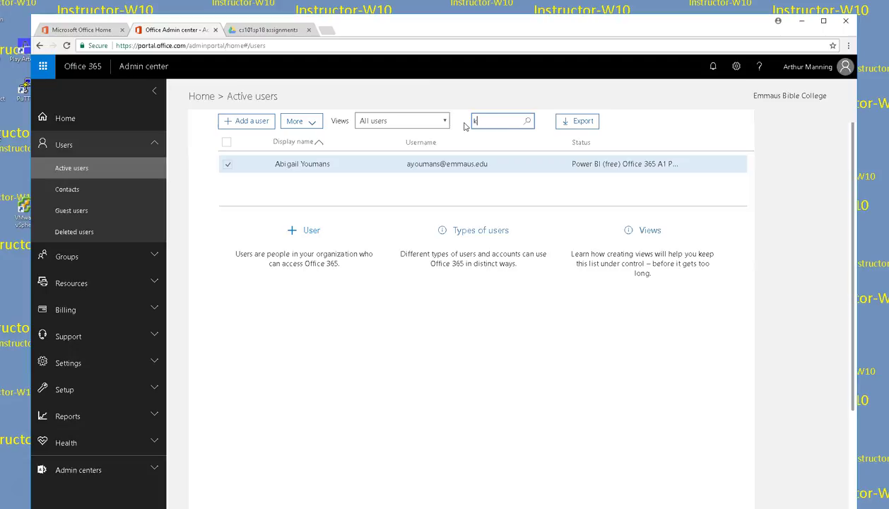
type("erttula")
left_click(477, 120)
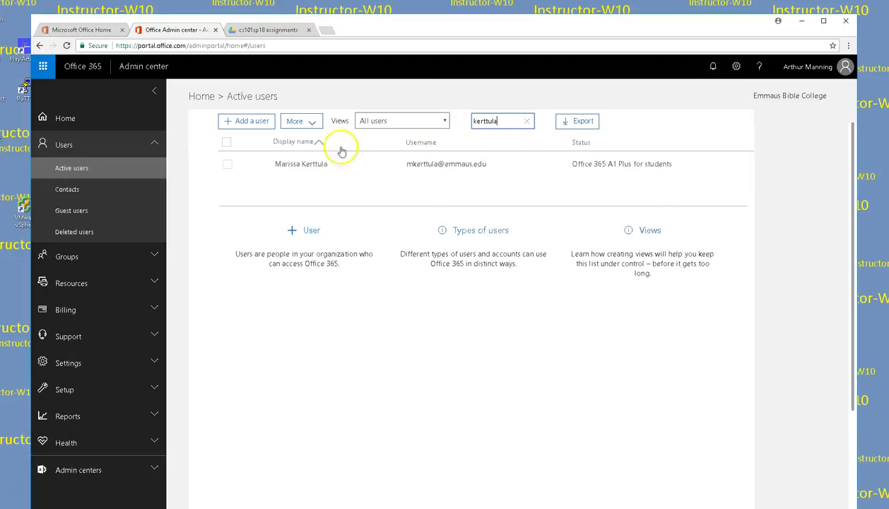
left_click(225, 165)
Step: Reset this student's password to an admin-created strong password
left_click(534, 135)
left_click(464, 206)
left_click(507, 231)
type("Pa$$w0rd123")
left_click(470, 297)
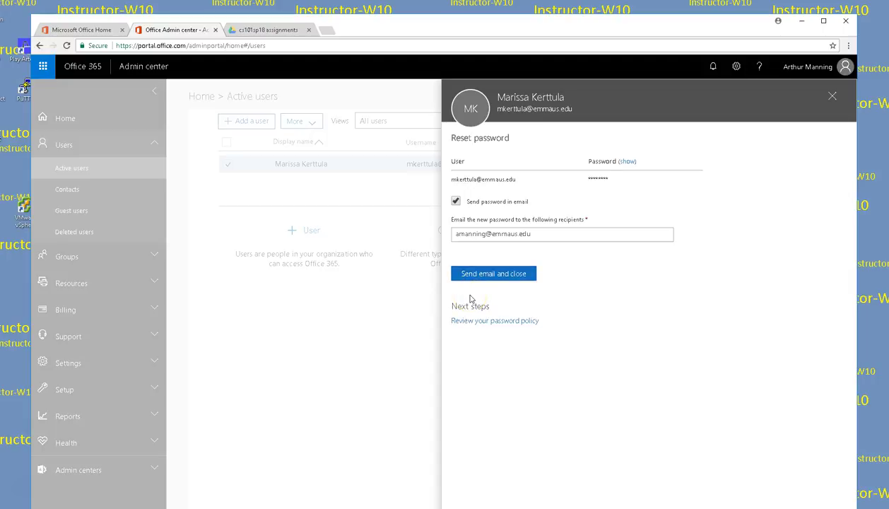
mouse_move(470, 297)
left_mouse_down()
mouse_move(562, 288)
mouse_move(806, 303)
left_mouse_up()
Step: Close the reset confirmation and user details, returning to the user search
left_click(832, 96)
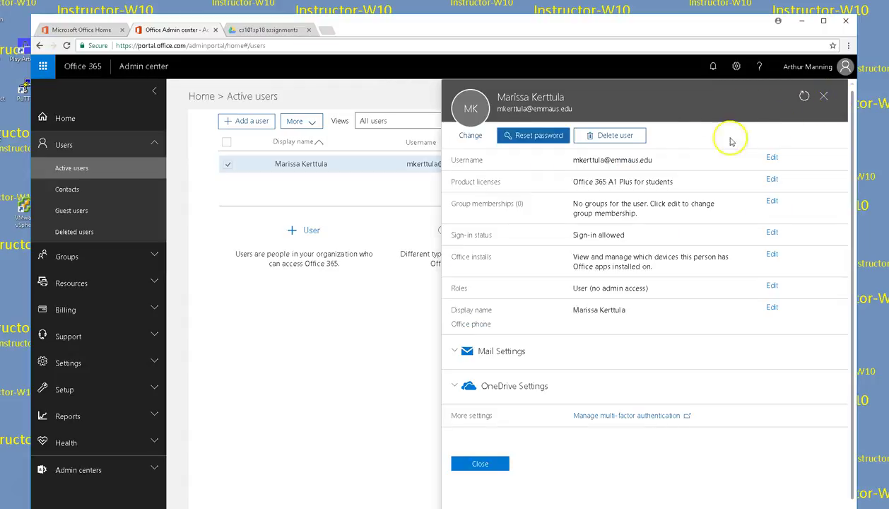
left_click(823, 96)
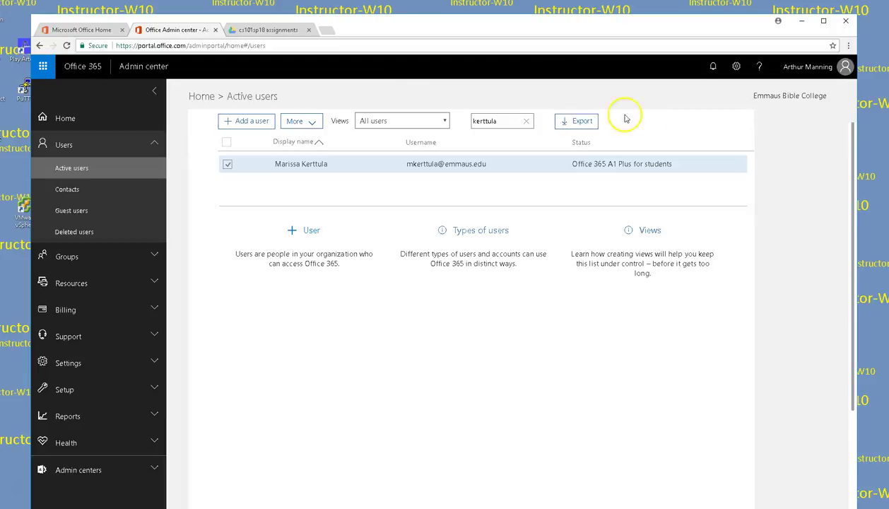
left_click(508, 120)
Step: Search for the next student and reset their password to an admin-created one
type("marco")
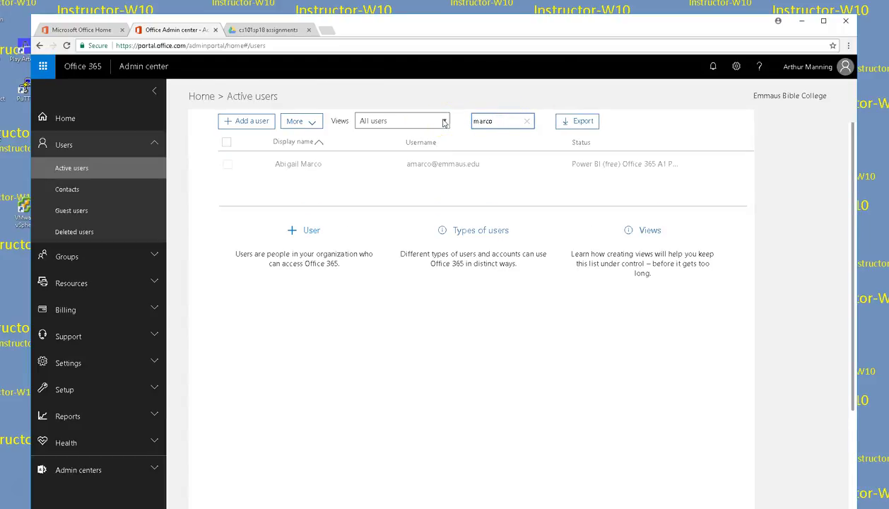
left_click(227, 164)
left_click(531, 136)
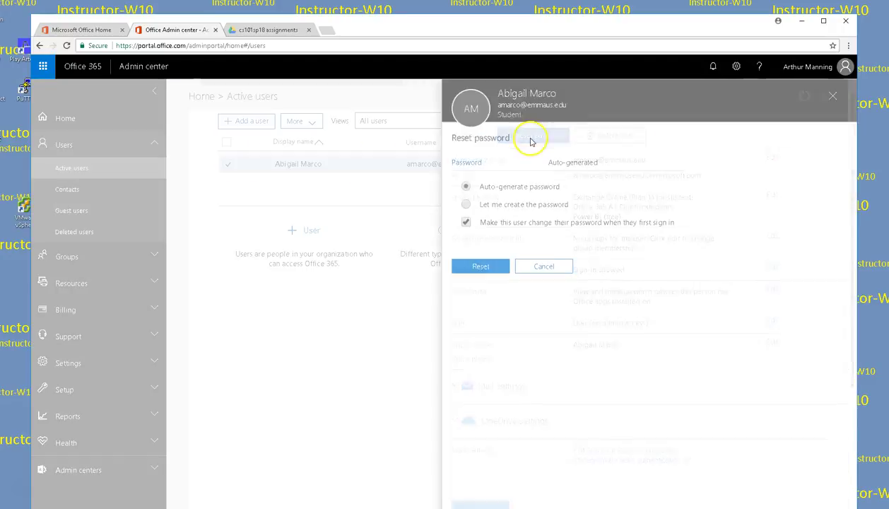
left_click(465, 204)
left_click(505, 228)
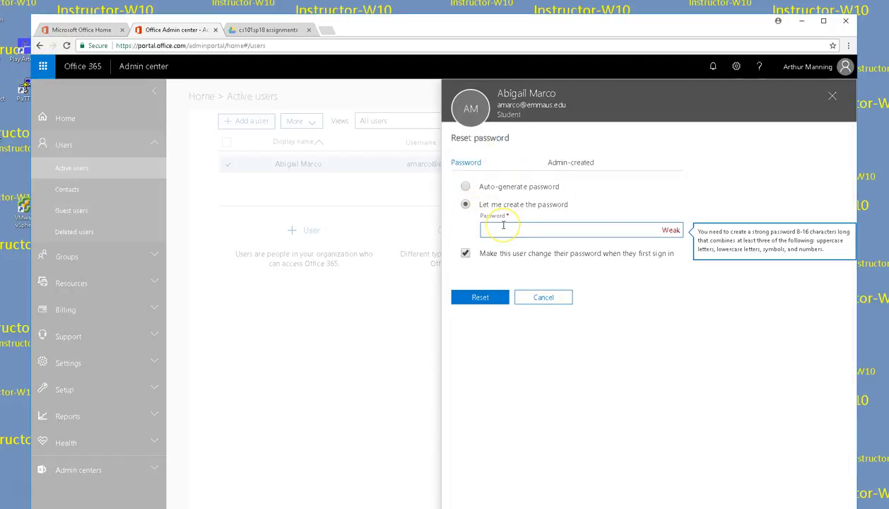
type("••••••••••••")
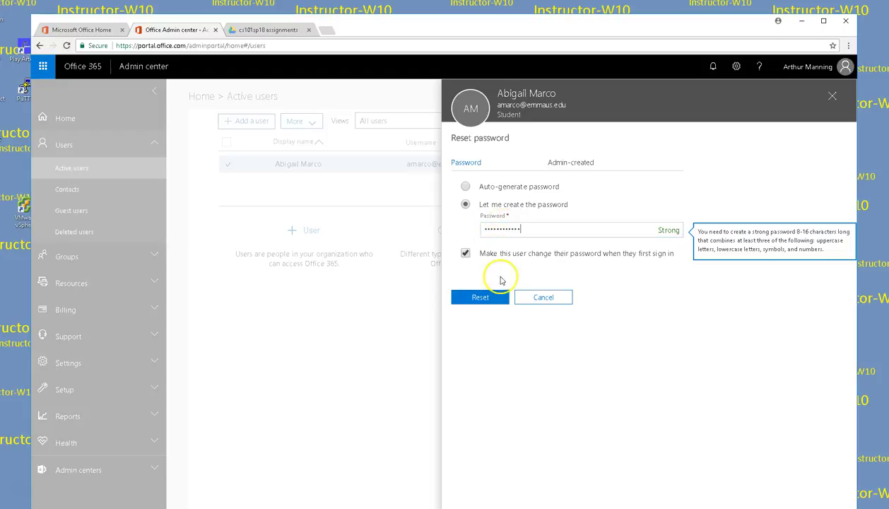
left_click(484, 296)
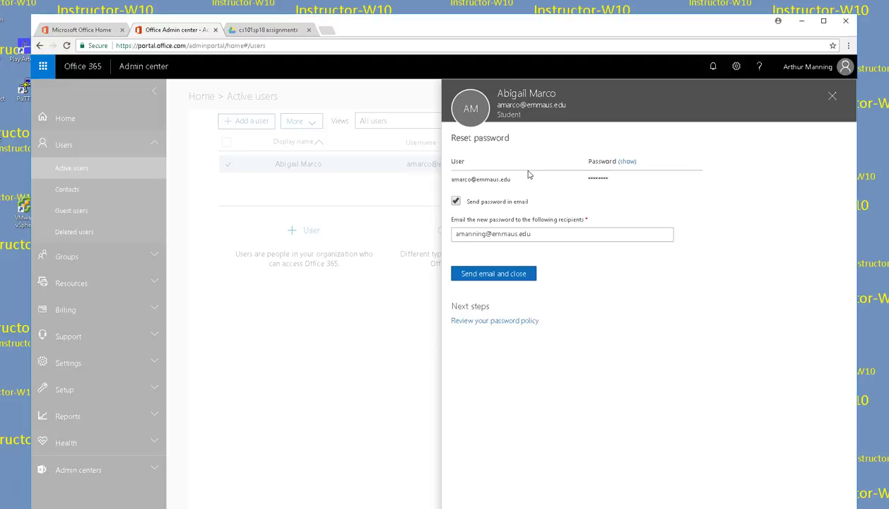
Step: Close the panels and search for the following student's surname, fixing its last letter
left_click(829, 96)
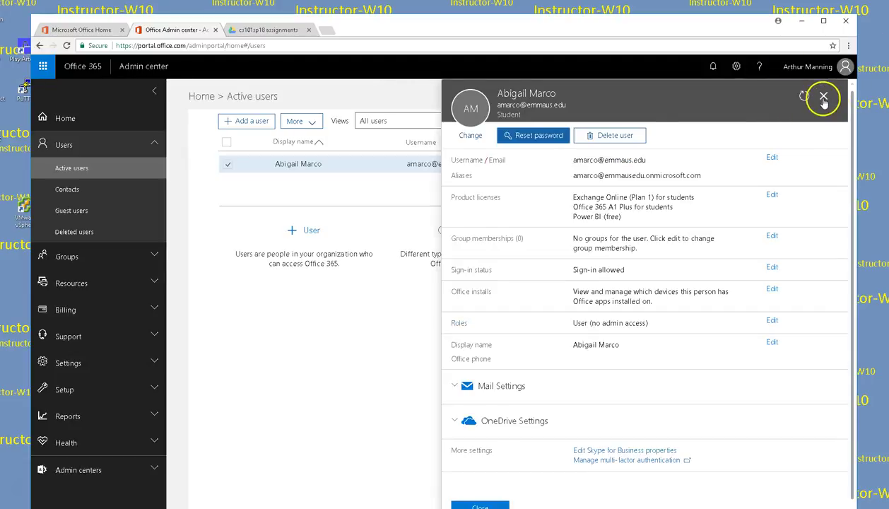
left_click(822, 96)
double_click(486, 121)
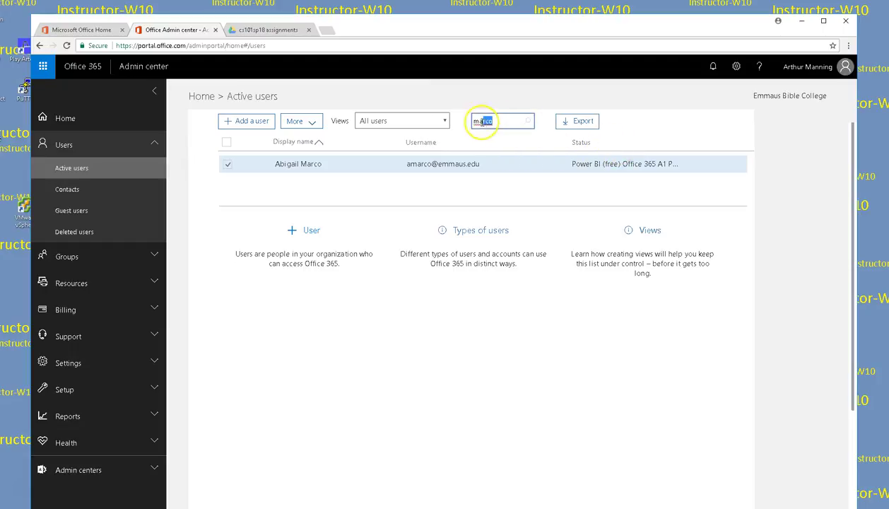
type("fernande")
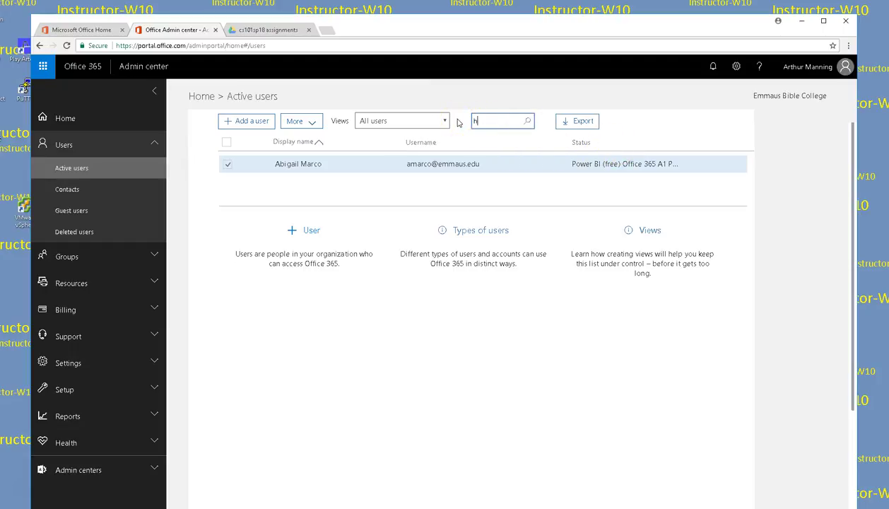
type("z")
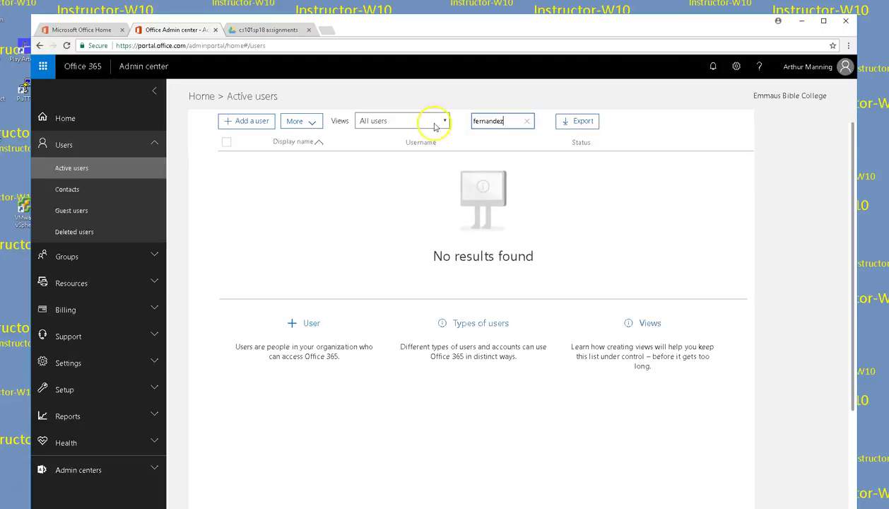
key("BackSpace")
type("s")
Step: Open the found student's account and reset it with an admin-created strong password
left_click(227, 164)
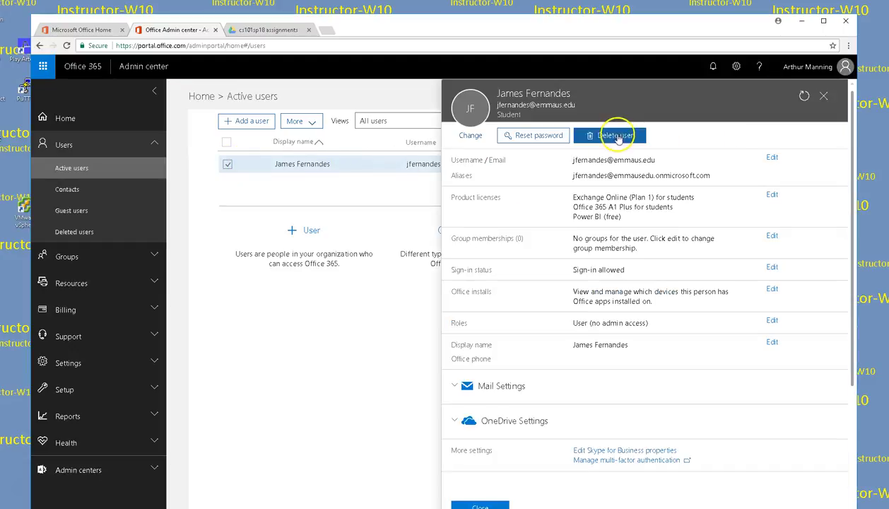
left_click(532, 135)
left_click(469, 210)
left_click(517, 226)
type("•••••••••••")
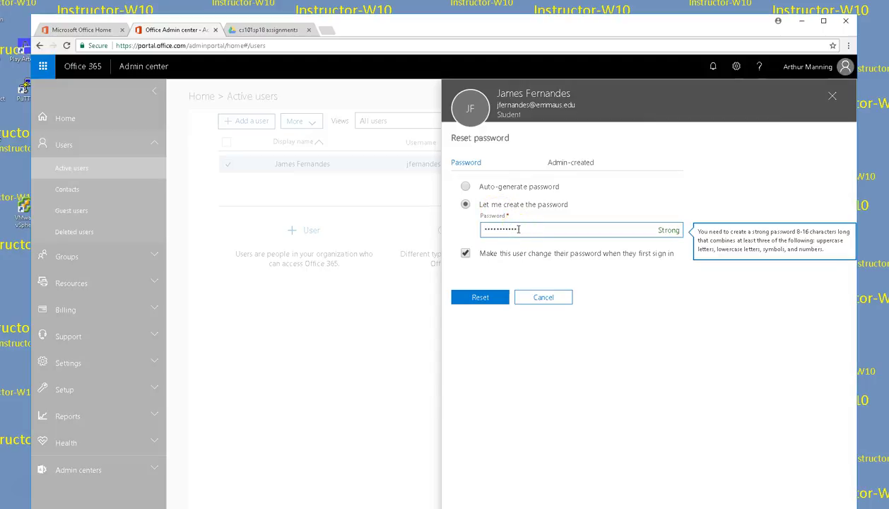
left_click(484, 302)
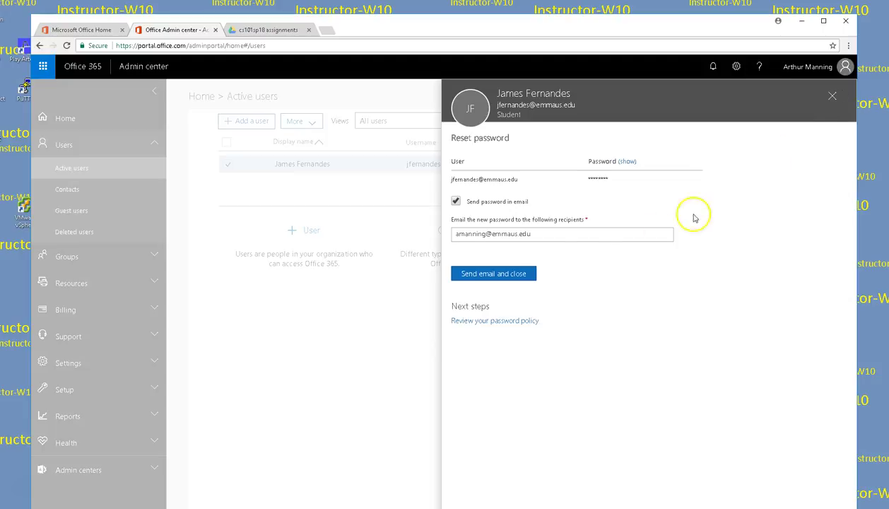
Step: E-mail the new password and close the reset and account details panels
left_click(486, 280)
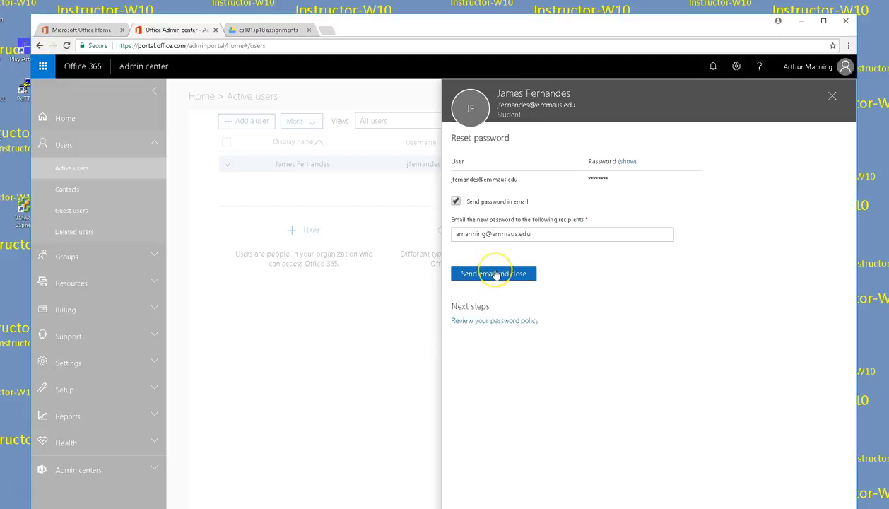
left_click(831, 96)
left_click(831, 97)
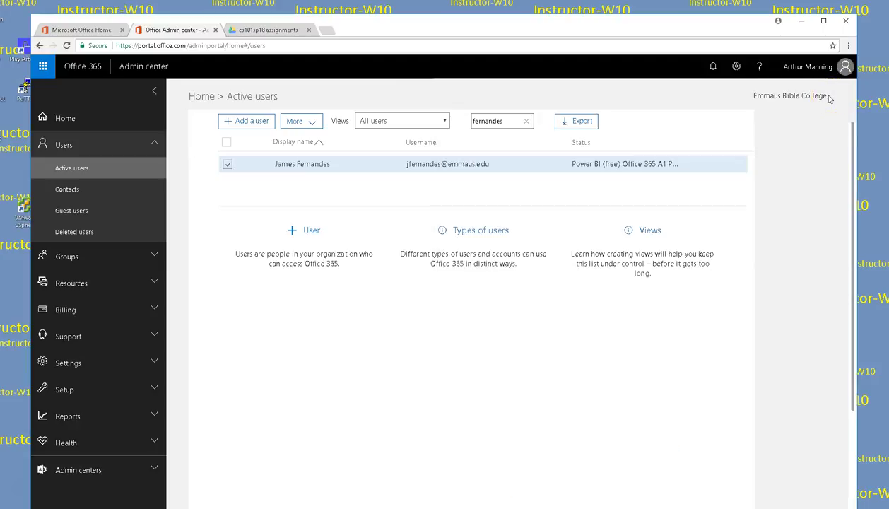
Step: Replace the search text with the next student's surname and open their account
left_click(508, 121)
left_click_drag(507, 120, 440, 120)
type("fleen")
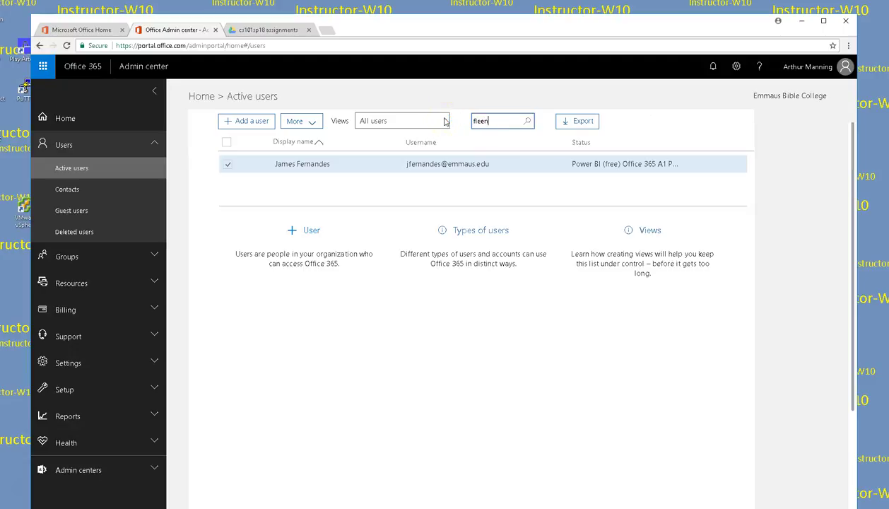
type("er")
key("Return")
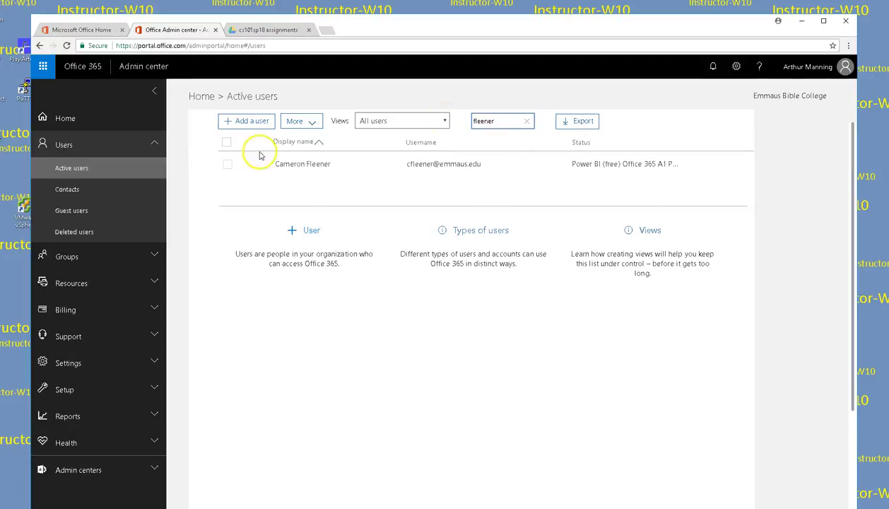
left_click(227, 163)
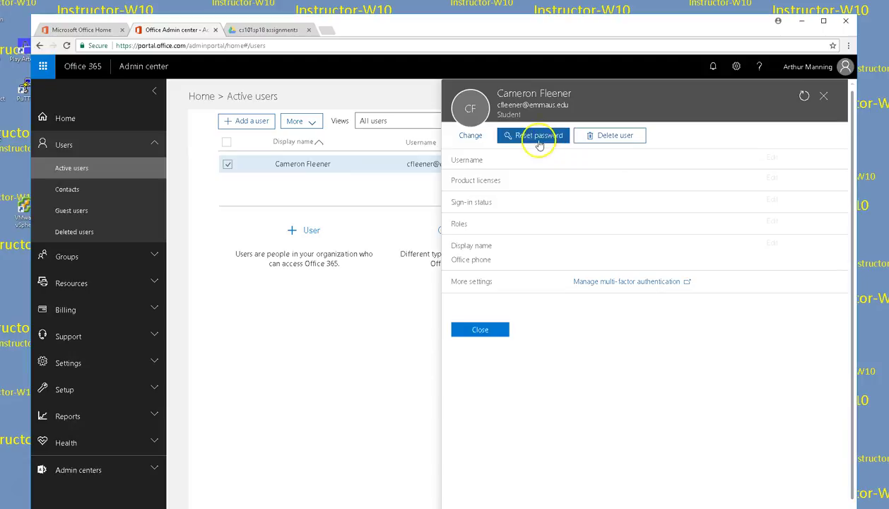
Step: Reset this student's password to an admin-created one
left_click(538, 138)
left_click(463, 204)
left_click(522, 228)
type("••••••••••••")
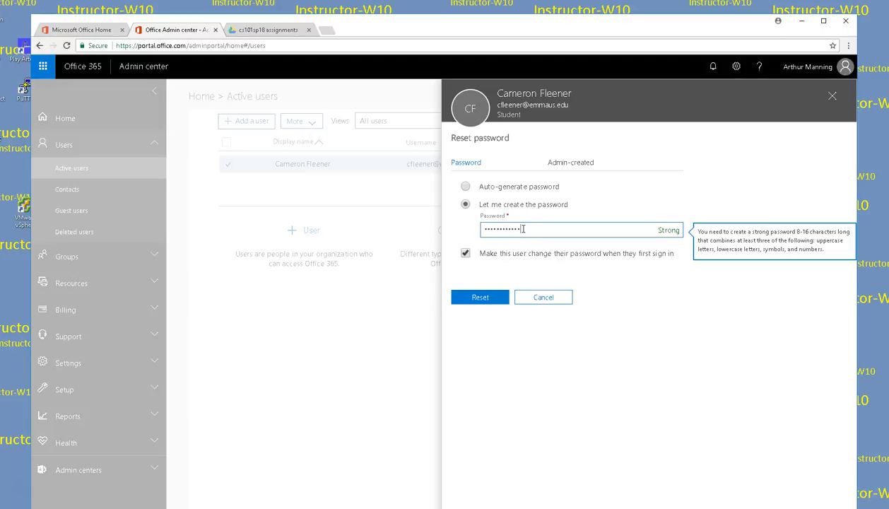
left_click(481, 297)
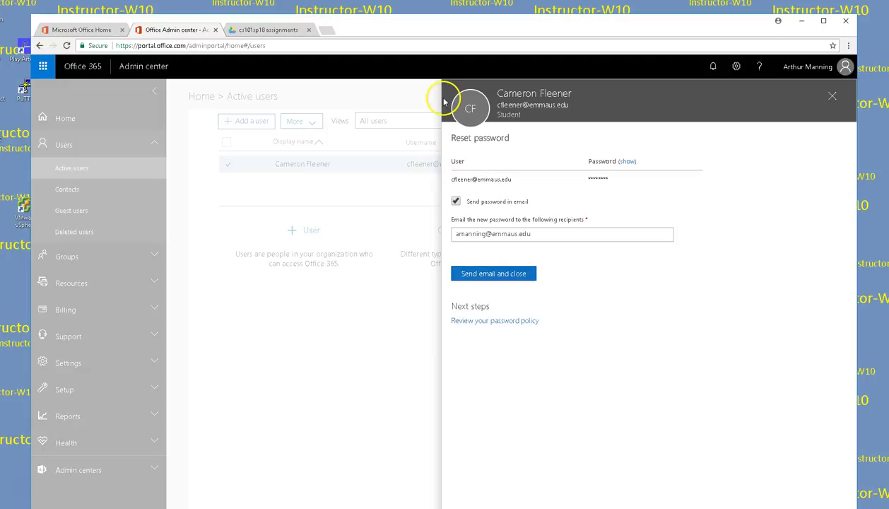
Step: Close the confirmation without e-mailing, close the details and maximize the browser
left_click(833, 97)
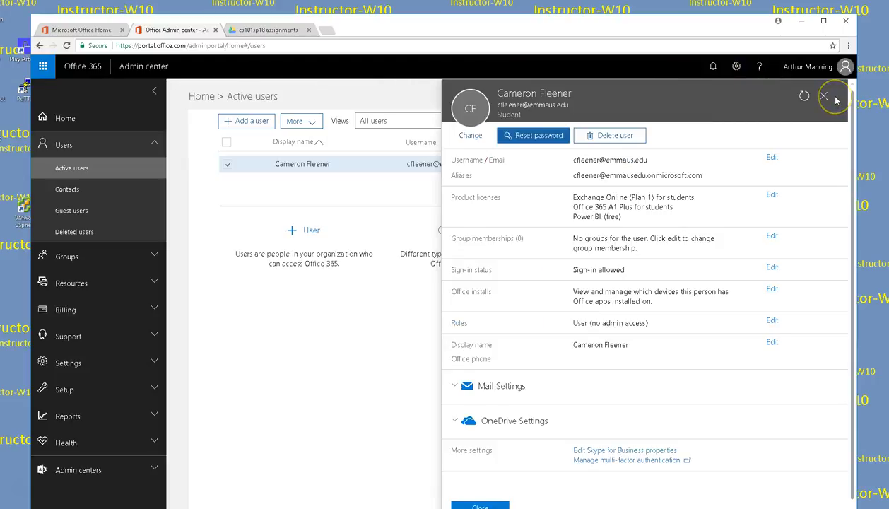
left_click(823, 96)
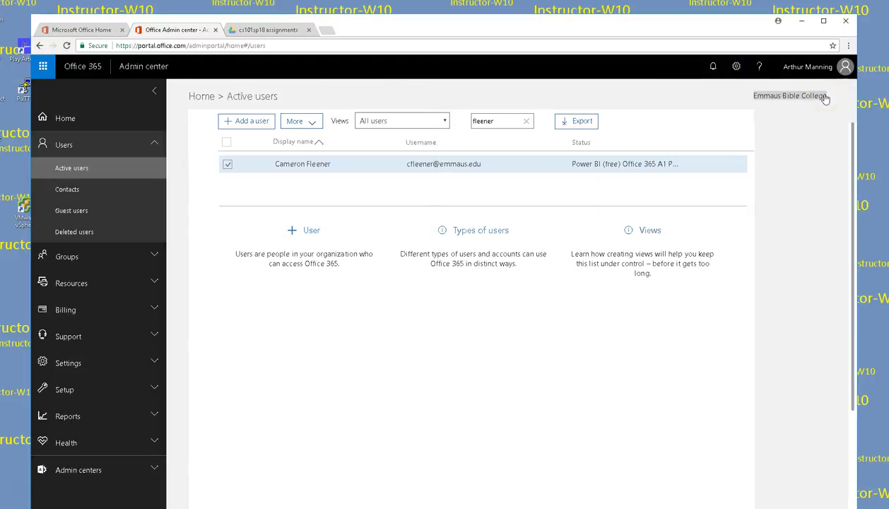
double_click(393, 19)
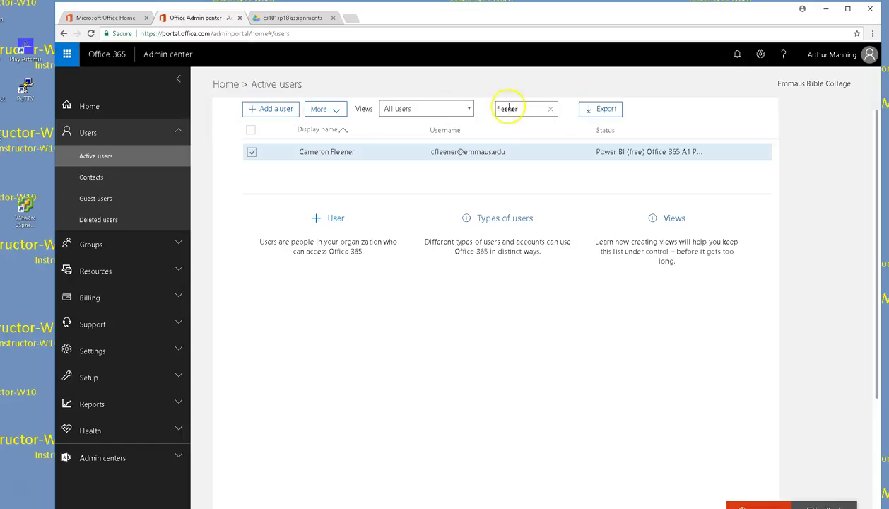
Step: Search Active users for the next surname, cancelling the accidentally opened Add user form
key("ctrl+a")
type("kertulla")
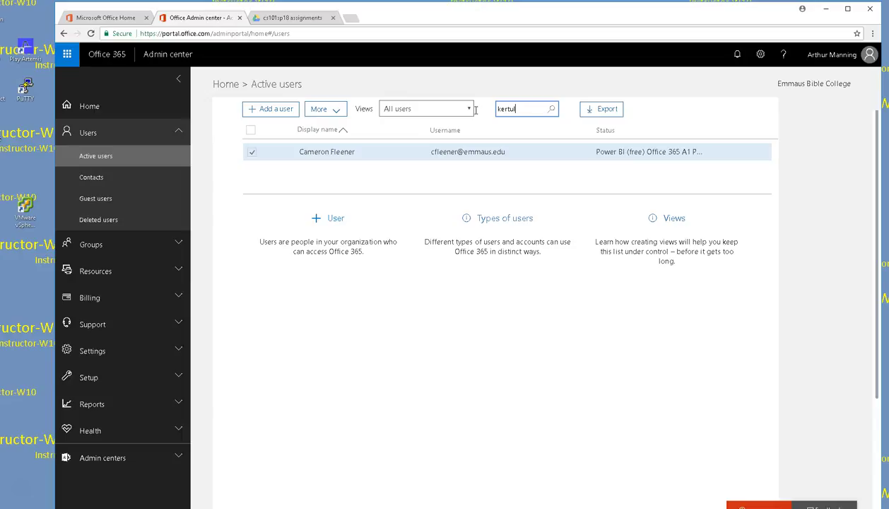
key("Return")
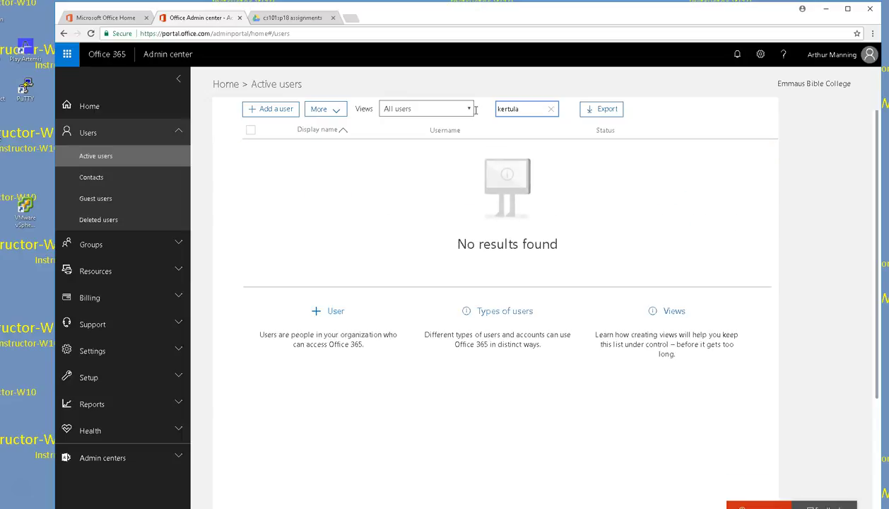
left_click(273, 110)
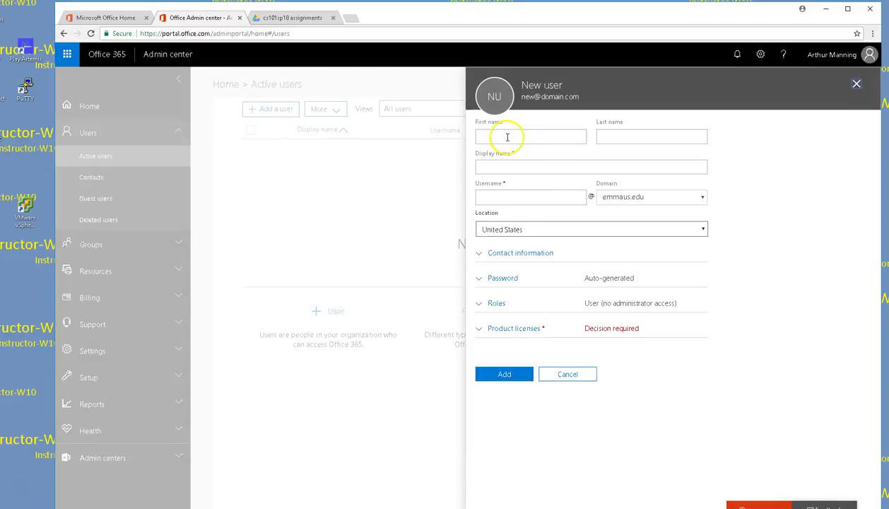
left_click(854, 85)
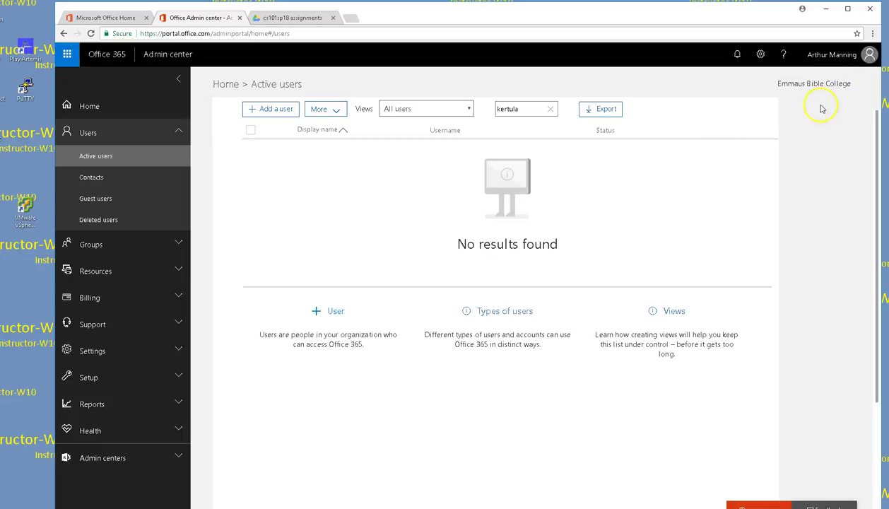
Step: Correct the surname spelling in the search, then view and close the matching account's details
left_click(519, 108)
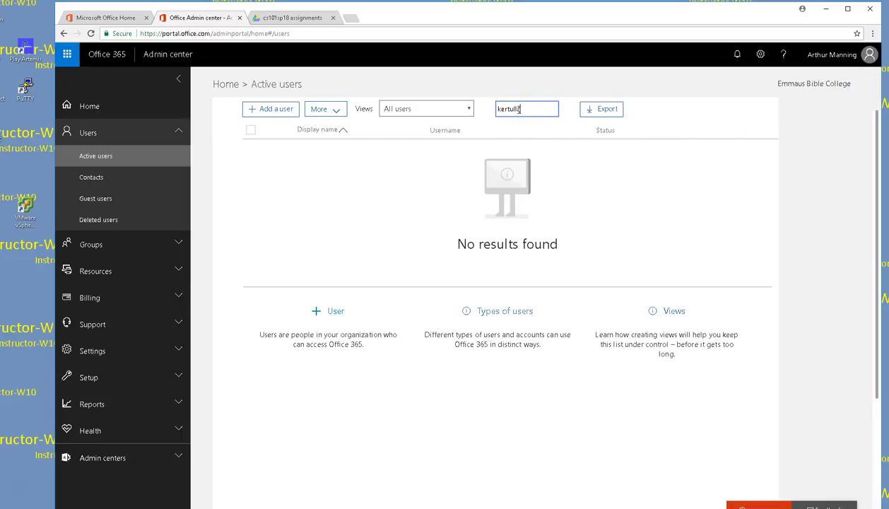
type("a")
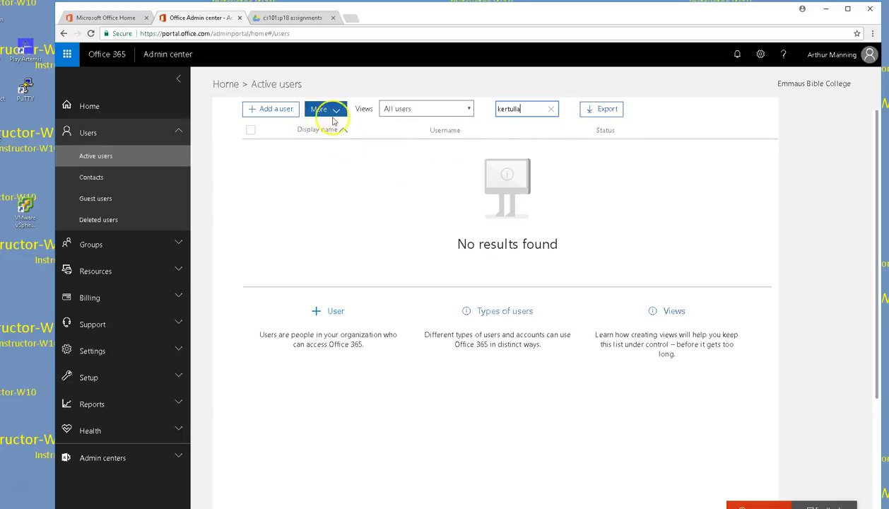
left_click(506, 108)
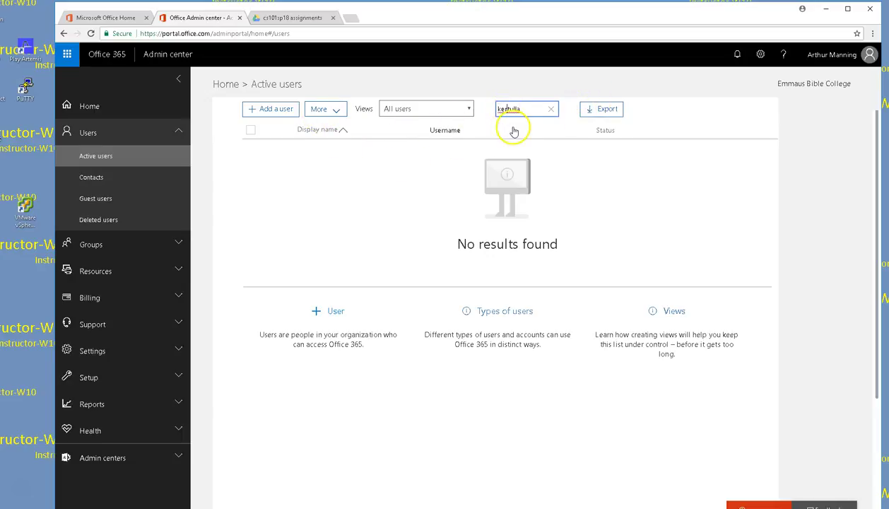
type("t")
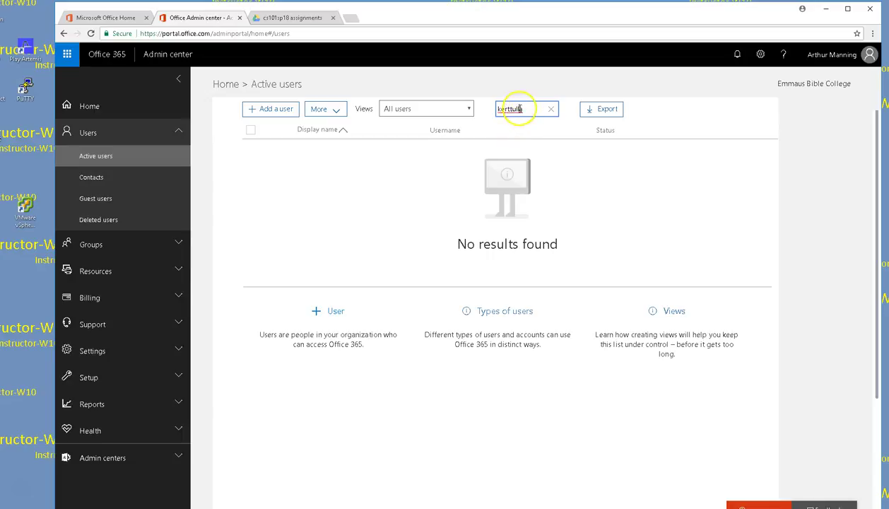
key("BackSpace")
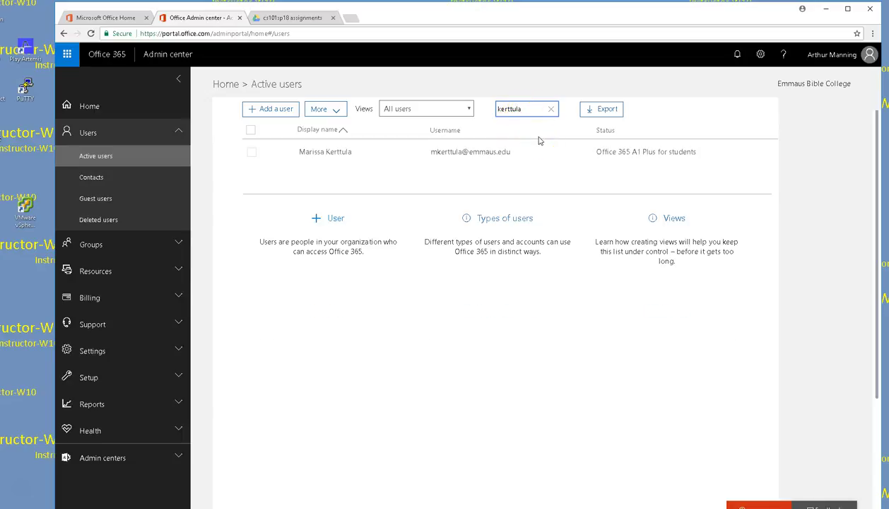
left_click(252, 152)
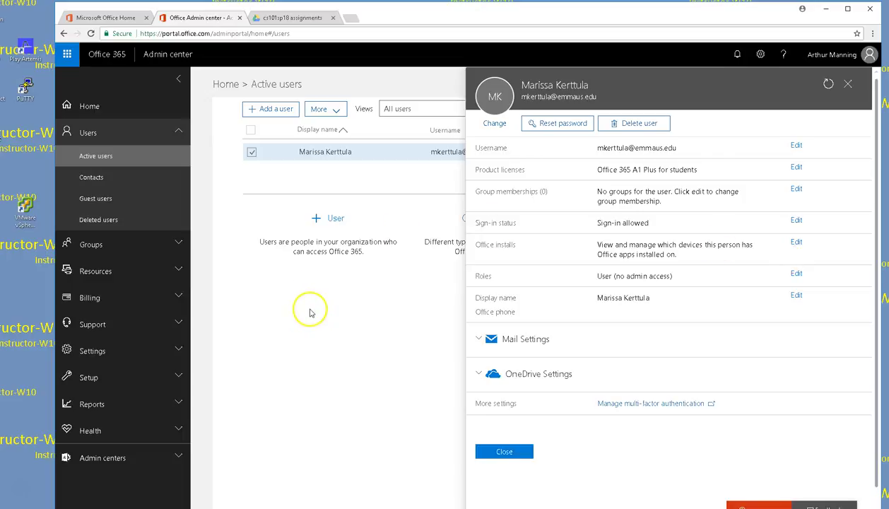
left_click(847, 83)
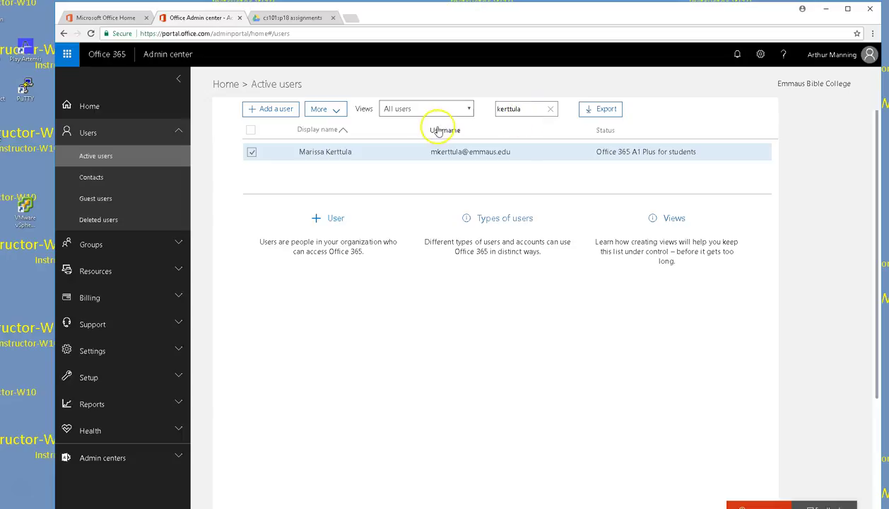
Step: Start a new user with the student's first and last name, display name, username and manual password option
left_click(286, 110)
left_click(506, 135)
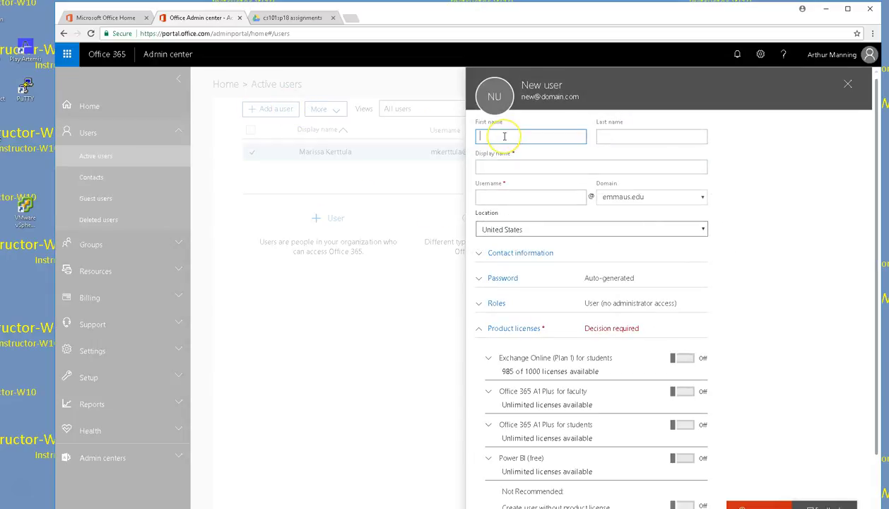
key("Tab")
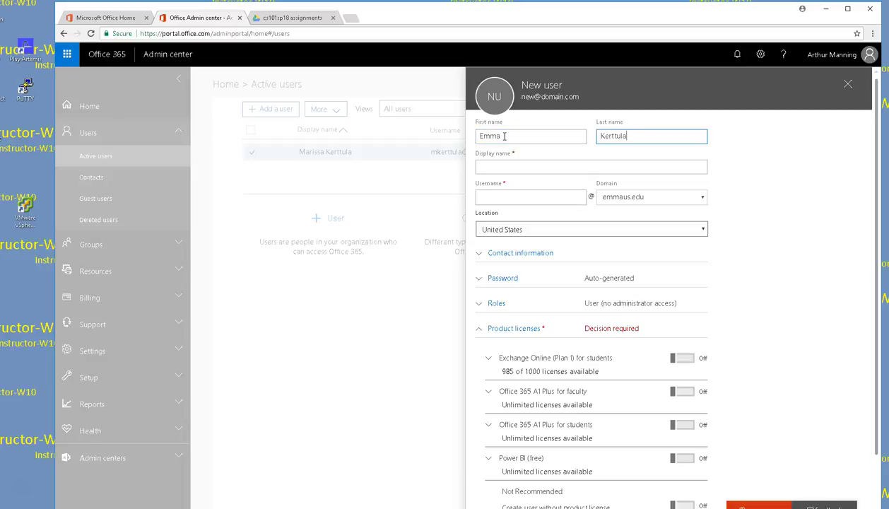
key("Tab")
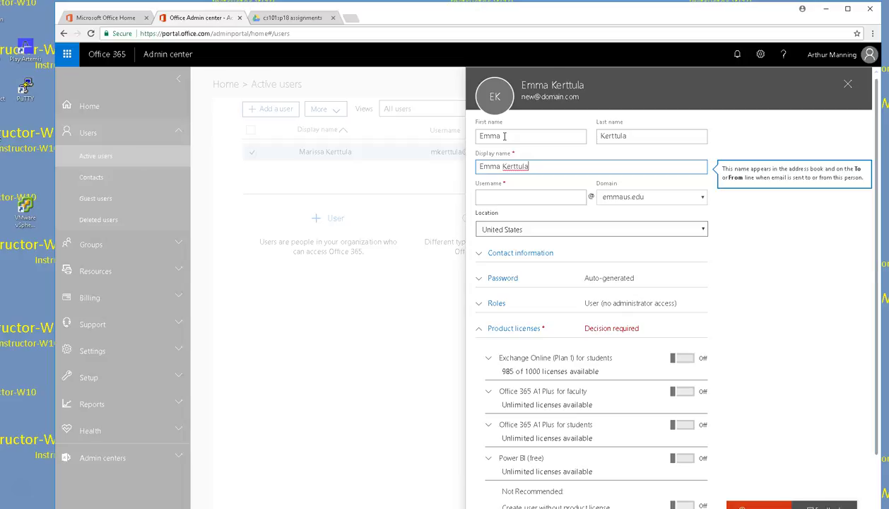
key("Tab")
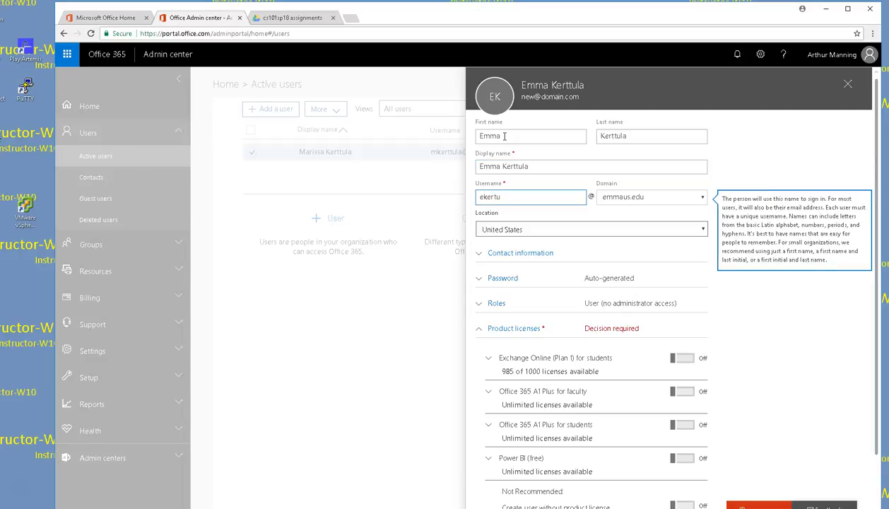
key("Tab")
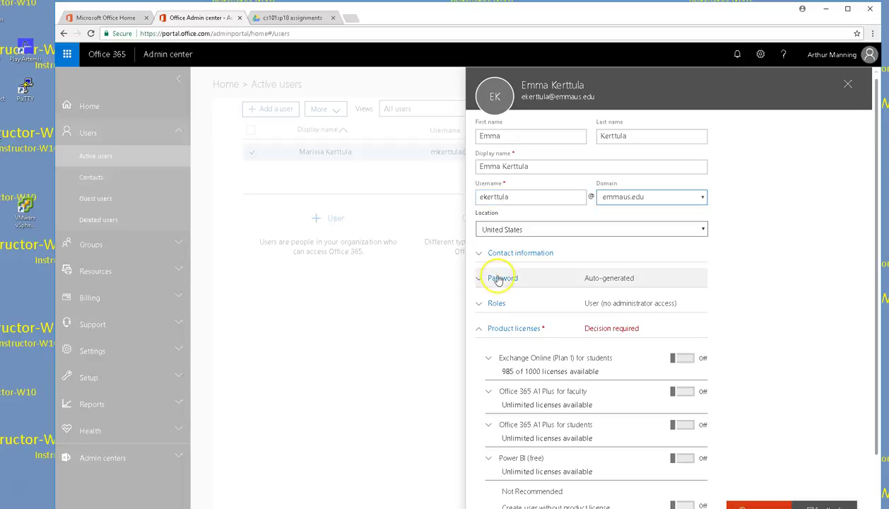
left_click(498, 279)
left_click(489, 321)
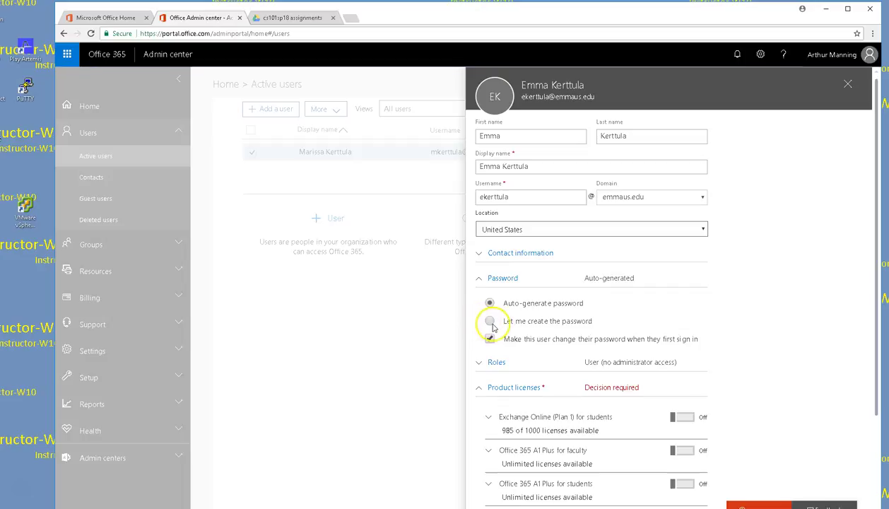
left_click(511, 346)
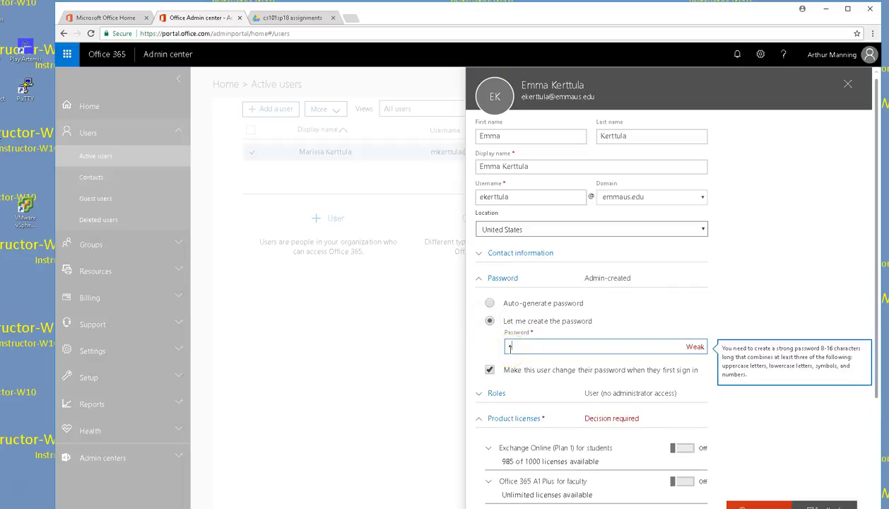
Step: Enter the new user's strong password and attempt to add the account
type("Pa$$w0rd1234")
key("Tab")
scroll(730, 214, "down", 2)
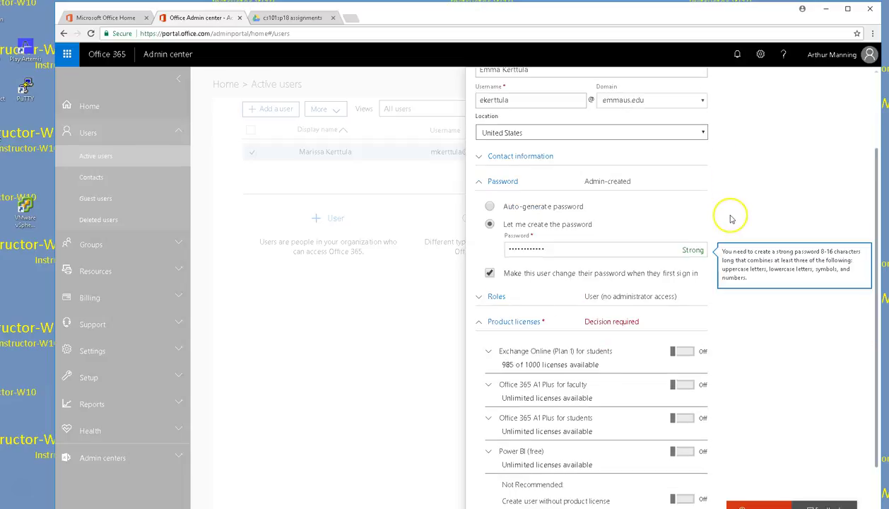
scroll(735, 215, "down", 1)
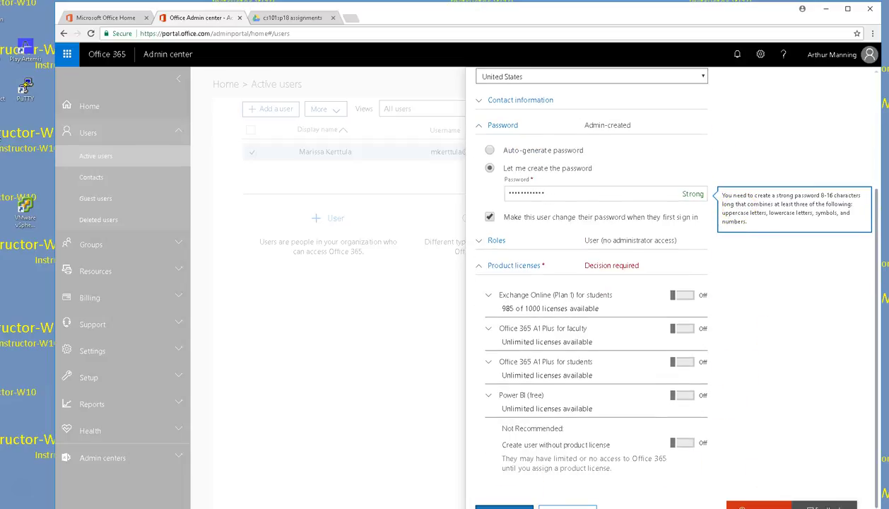
left_click(504, 506)
Step: Expand the Office 365 A1 Plus for faculty license, toggle it on, then back off
scroll(592, 357, "down", 5)
double_click(508, 319)
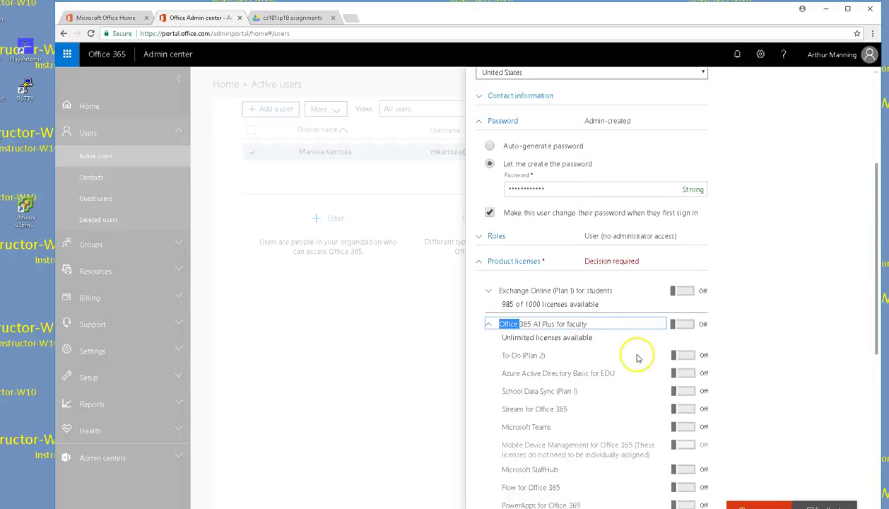
scroll(661, 358, "down", 2)
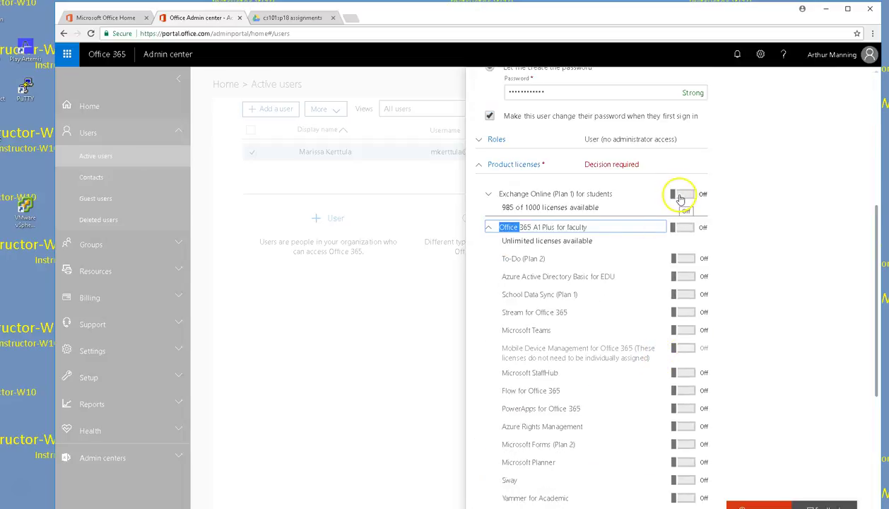
left_click(689, 229)
scroll(708, 283, "down", 3)
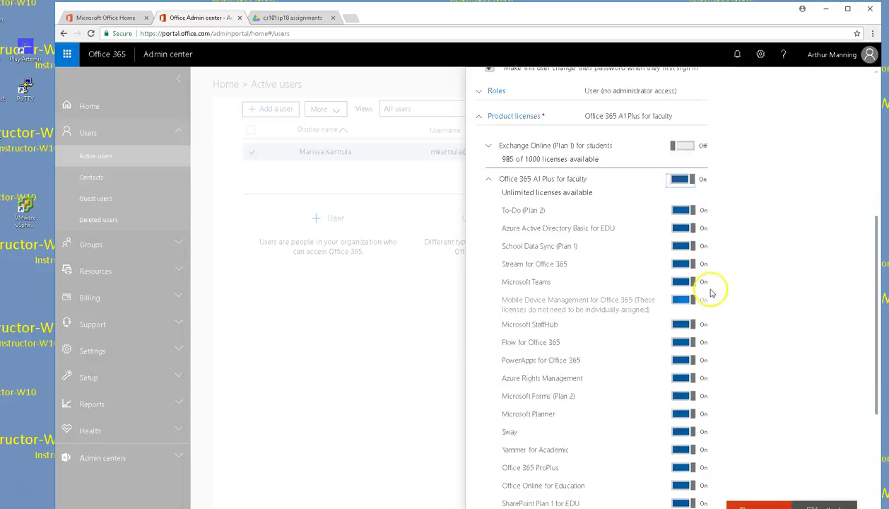
scroll(704, 382, "down", 1)
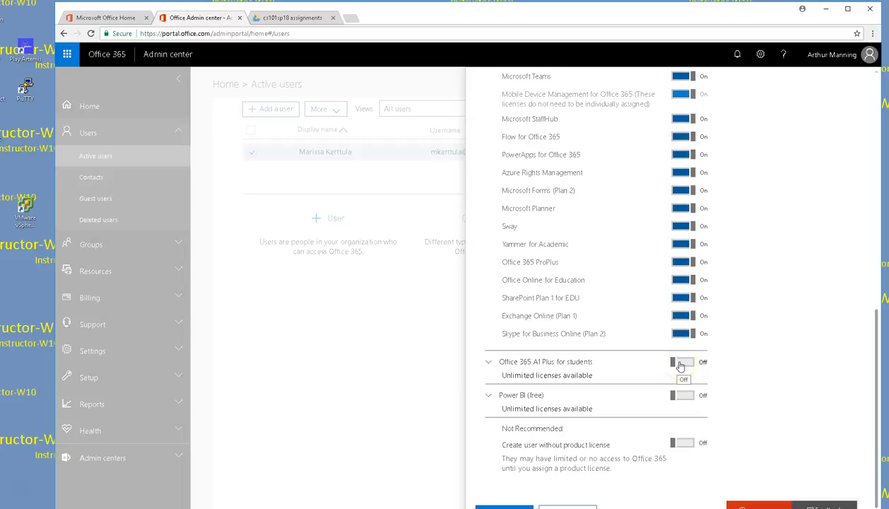
scroll(680, 365, "up", 4)
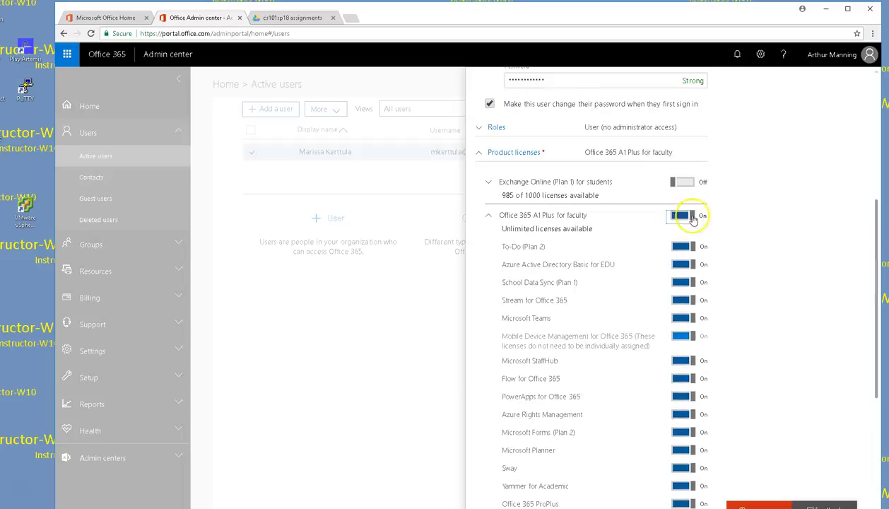
left_click(686, 219)
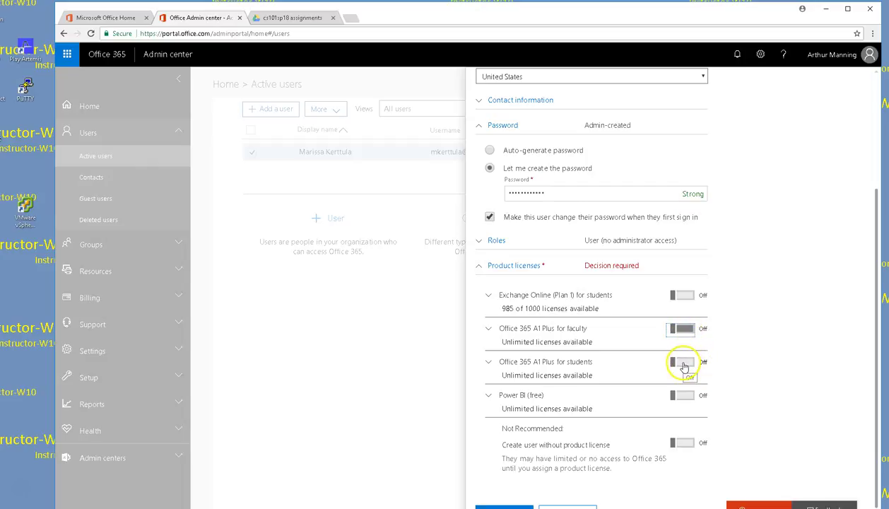
Step: Assign Office 365 A1 Plus for students and Power BI (free) licenses and add the user
left_click(683, 362)
scroll(684, 365, "down", 2)
scroll(682, 366, "down", 4)
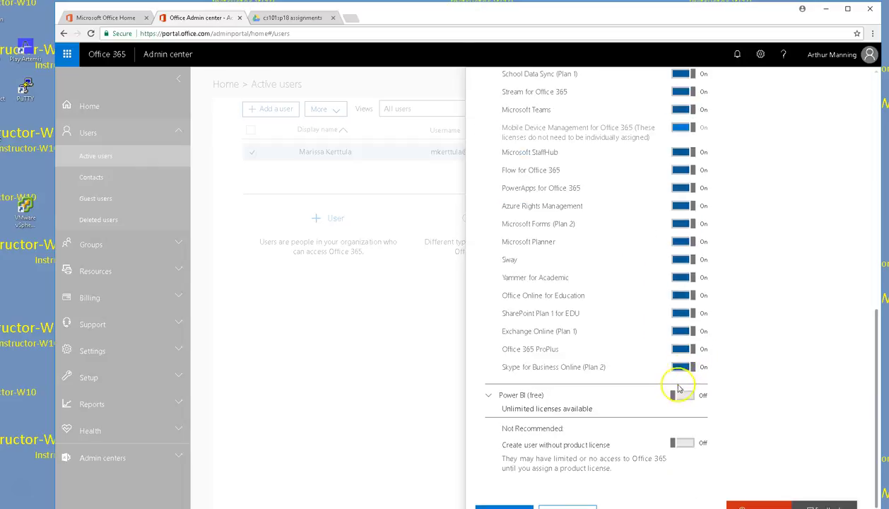
left_click(680, 397)
scroll(683, 397, "down", 1)
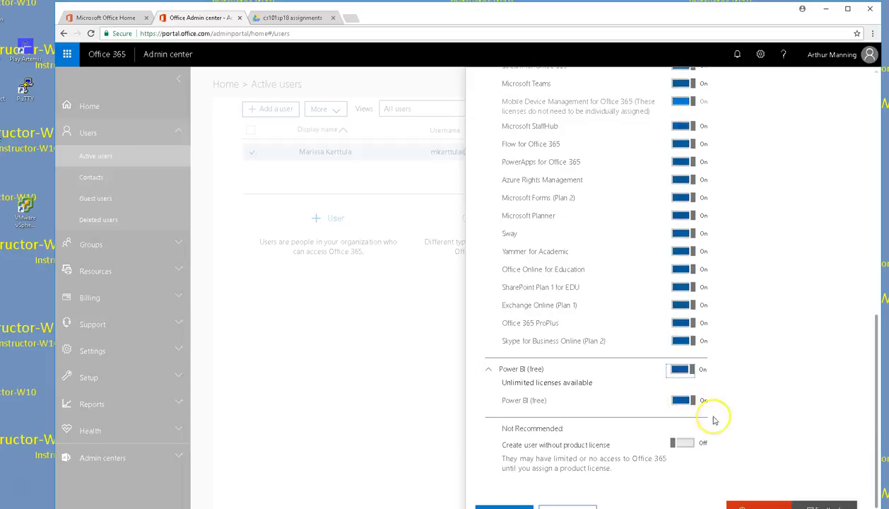
left_click(503, 504)
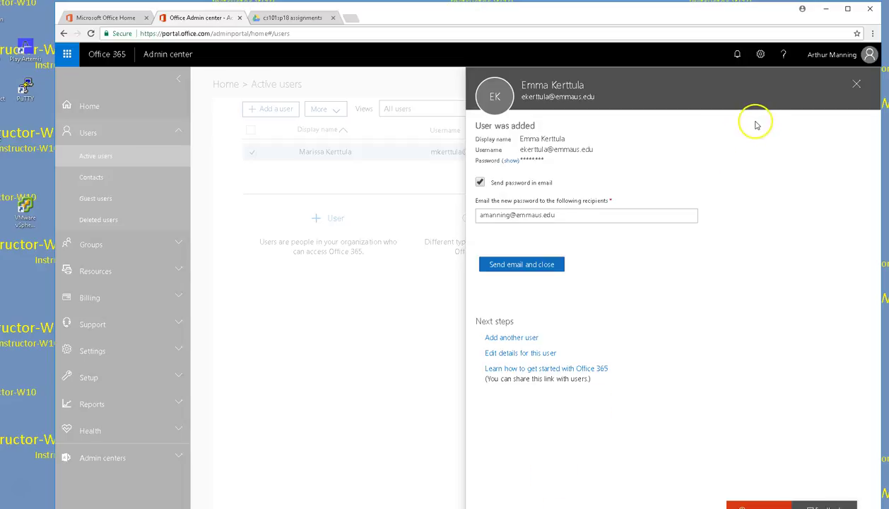
Step: Dismiss the User was added summary and return to the cs101sp18 assignments schedule tab
left_click(856, 84)
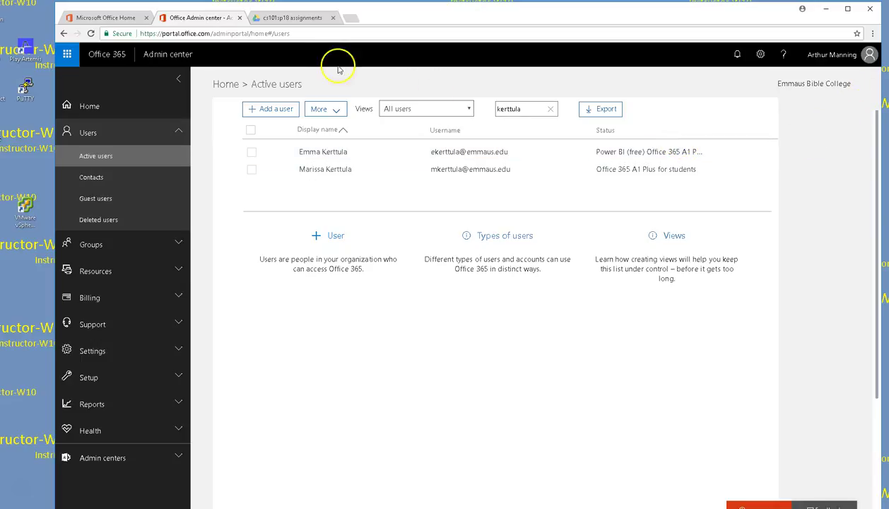
left_click(302, 19)
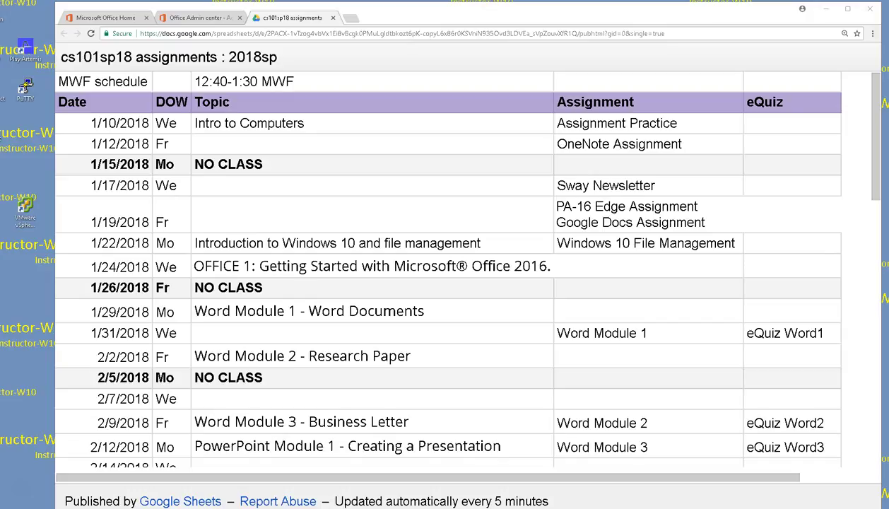
Step: Pull OneNote in from the right edge over the browser and focus the Preparing for Class page
left_click_drag(888, 32, 445, 32)
left_click(453, 146)
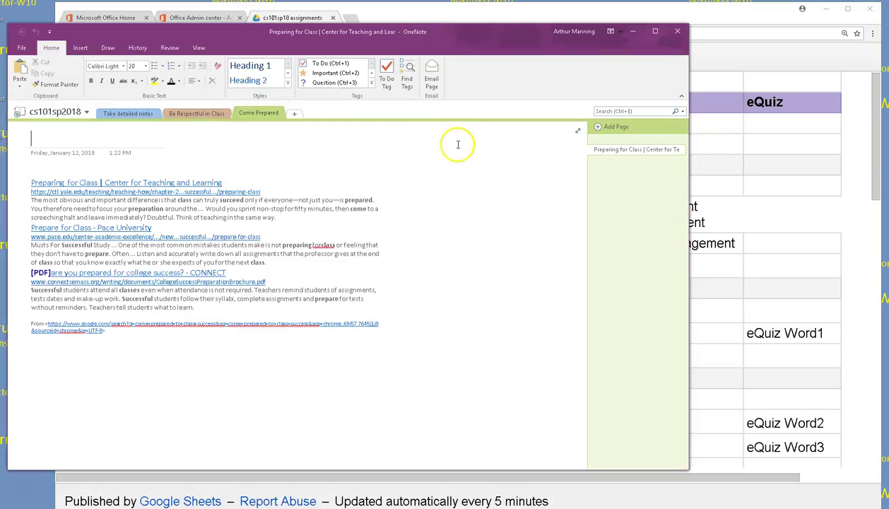
scroll(467, 146, "up", 1)
scroll(467, 147, "up", 1)
scroll(467, 147, "down", 1)
scroll(465, 152, "up", 1)
scroll(463, 156, "down", 1)
scroll(464, 156, "up", 1)
left_click(472, 151)
left_click(563, 30)
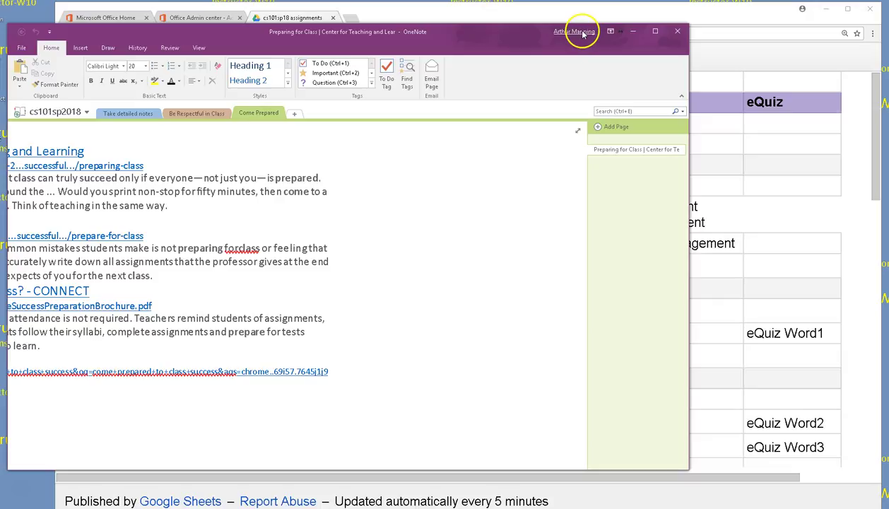
left_click(583, 32)
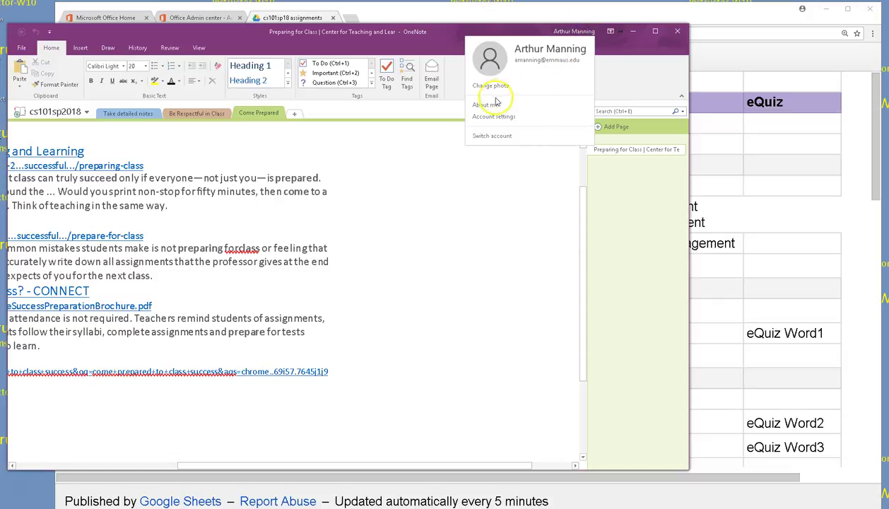
left_click(514, 137)
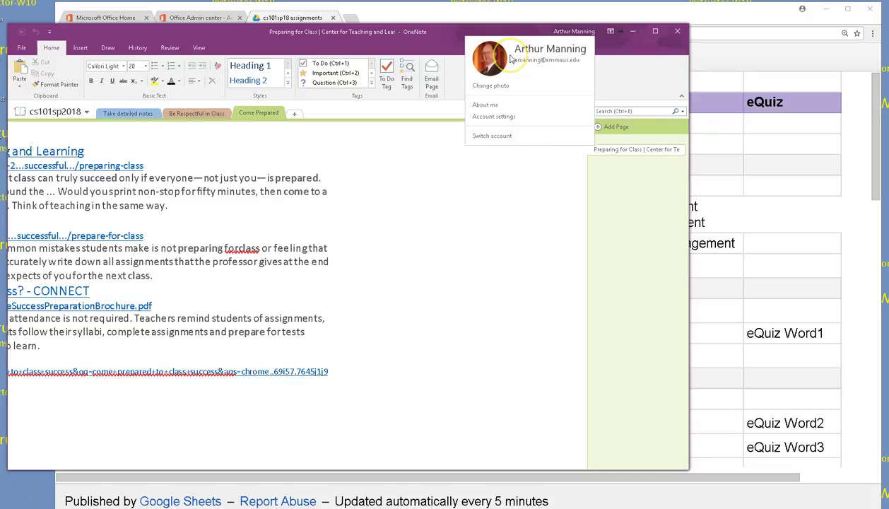
left_click(444, 248)
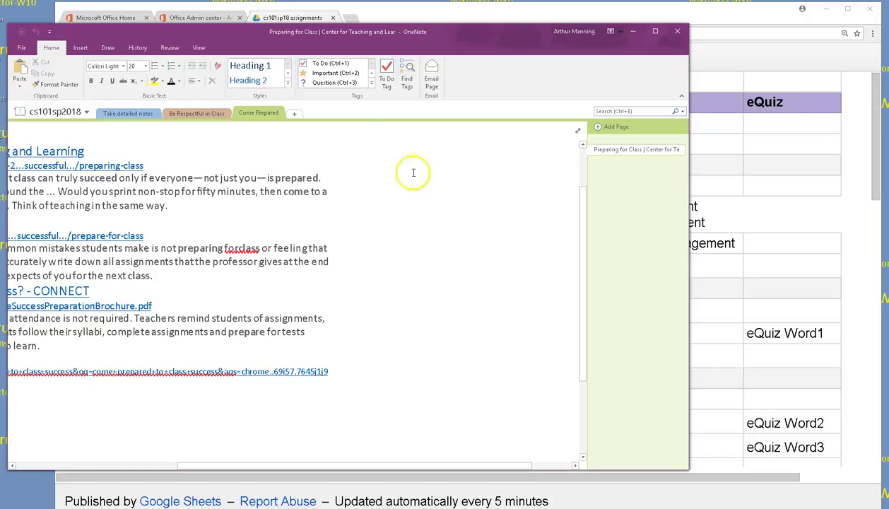
Step: Nudge OneNote right, glance at the notebook information view, then go to Take detailed notes
left_click_drag(241, 36, 249, 36)
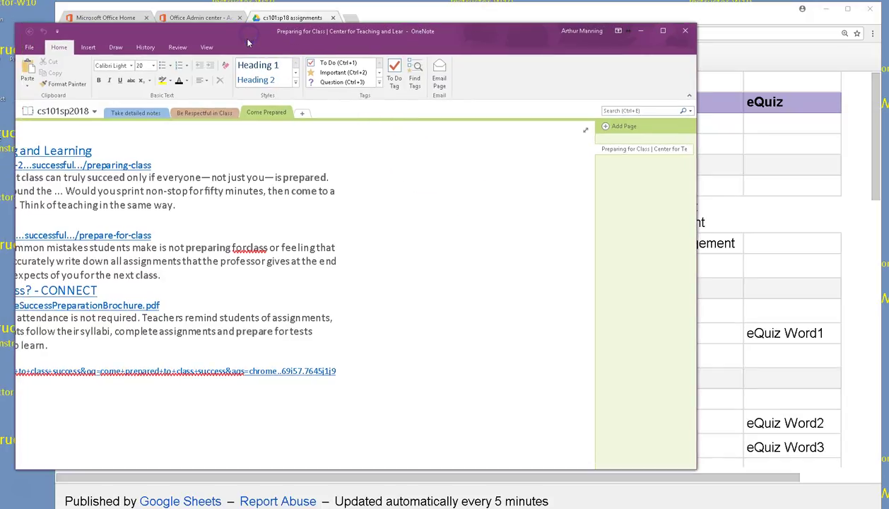
left_click(73, 116)
left_click(30, 47)
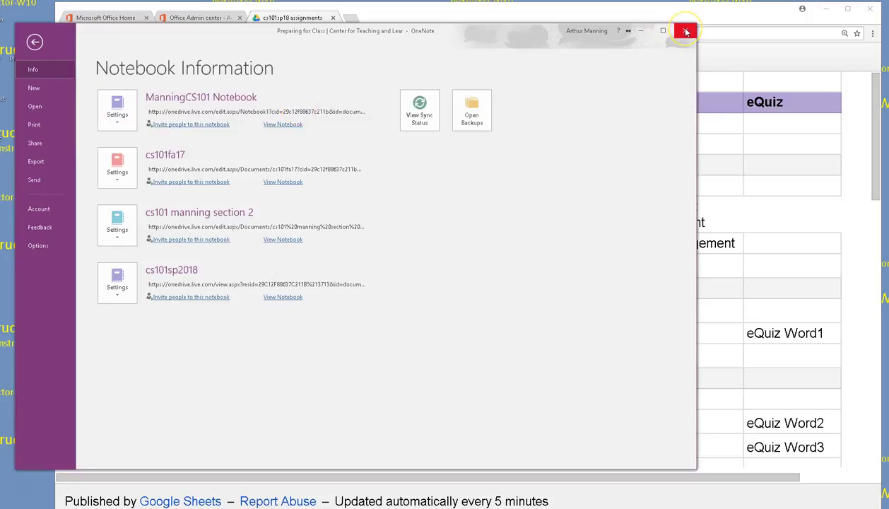
left_click(35, 42)
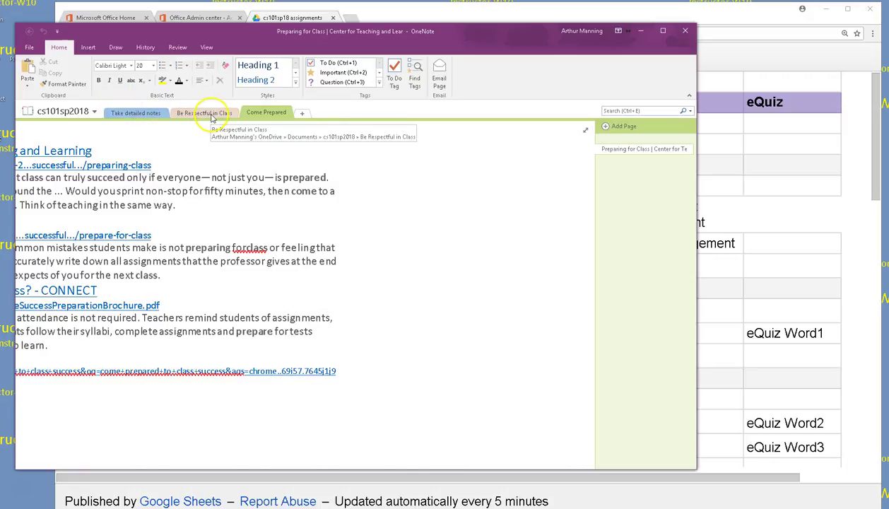
left_click(144, 115)
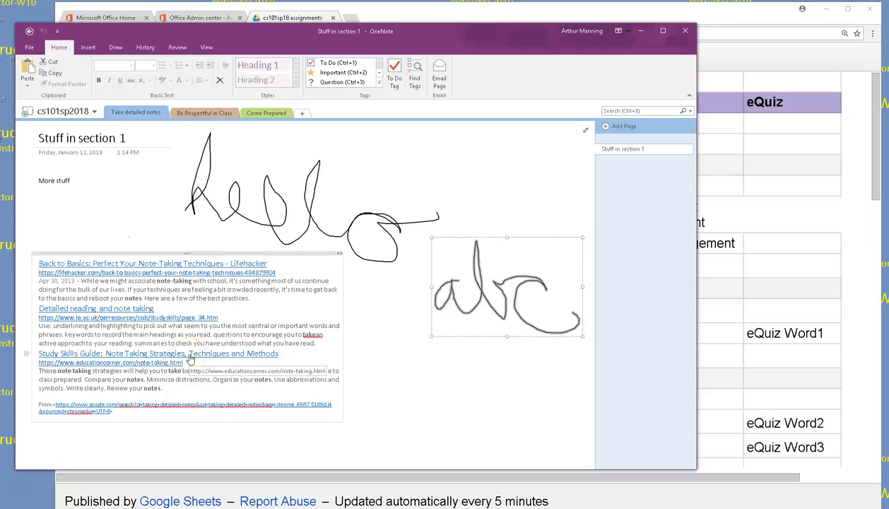
Step: In the Be Respectful in Class section, start extending the 'Be' page title
left_click(207, 113)
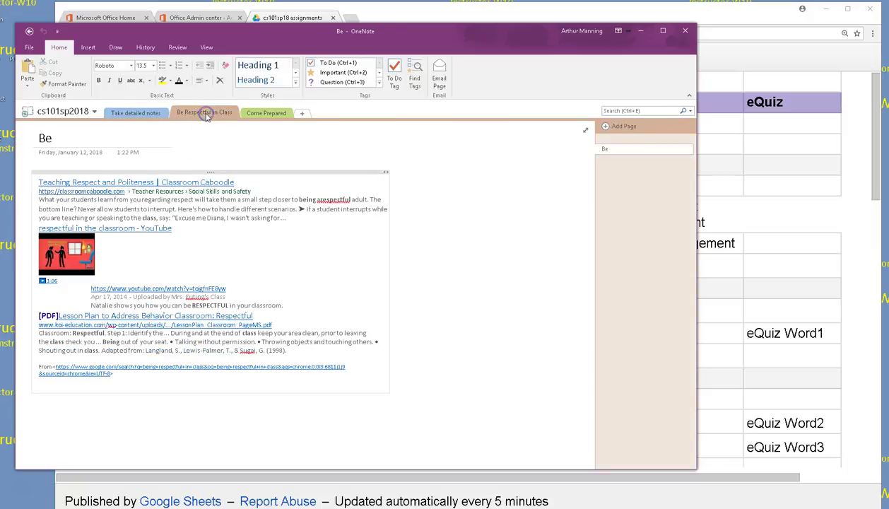
left_click(64, 140)
type("Respectful in Class")
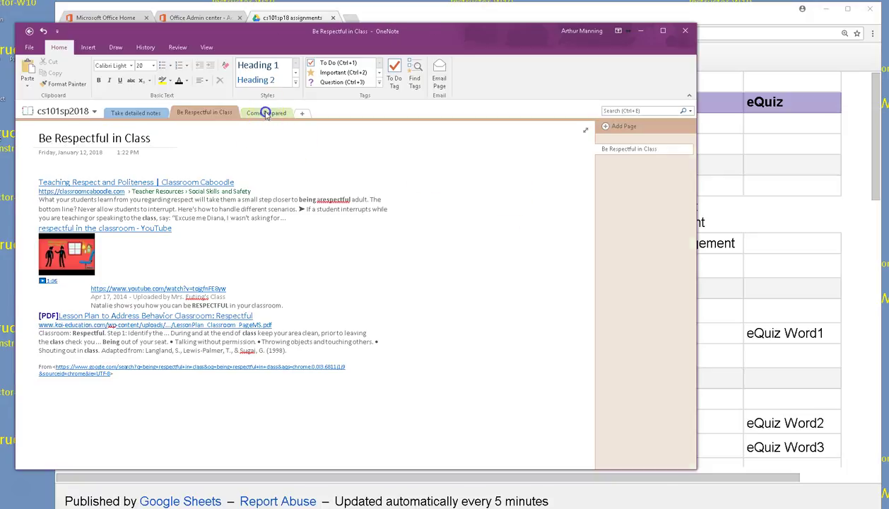
Step: In the Come Prepared section, move the web clip aside and title the page 'Come Prepared'
left_click(266, 113)
left_click_drag(176, 137, 380, 190)
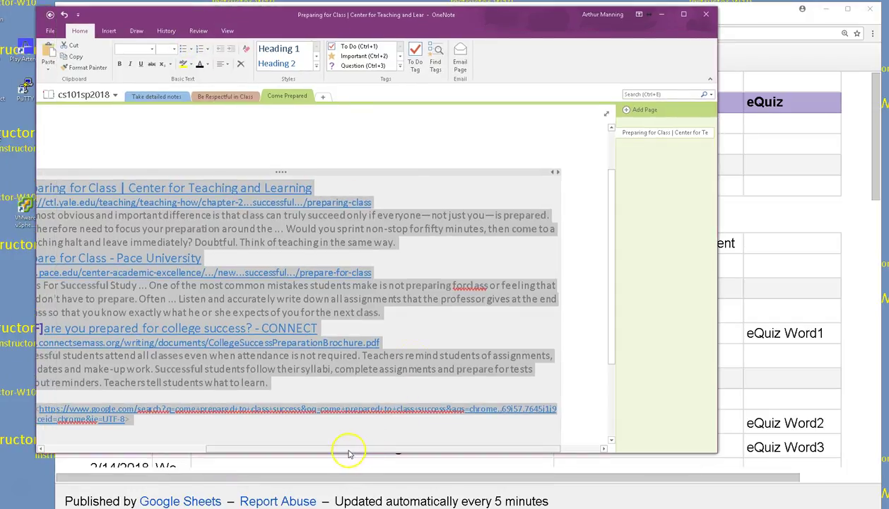
left_click_drag(348, 453, 211, 447)
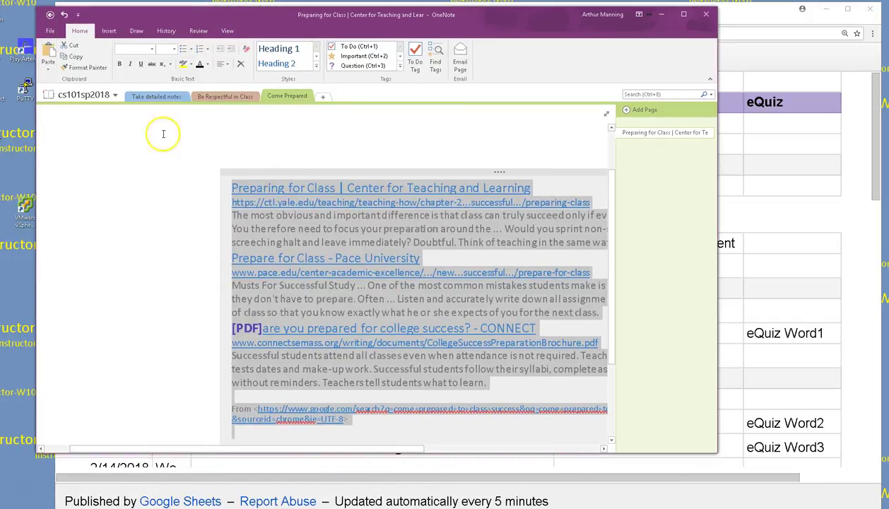
left_click(123, 125)
left_click(98, 121)
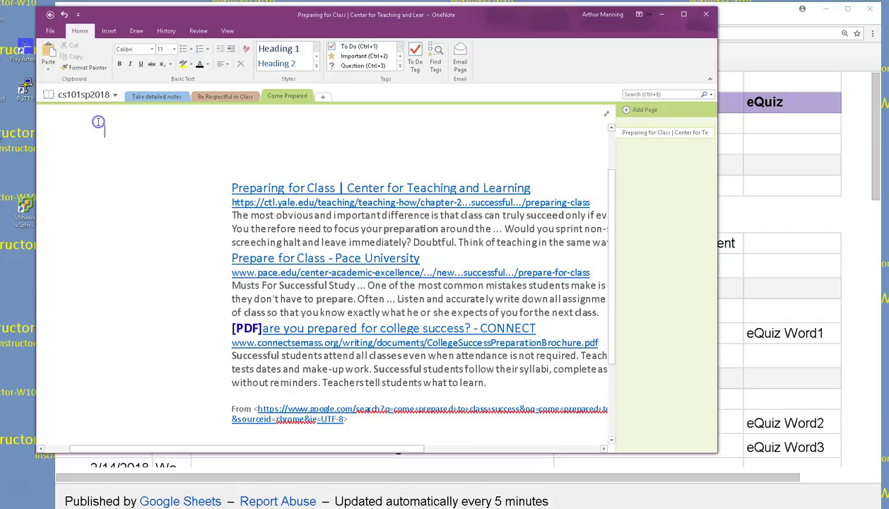
type("Come Prepared")
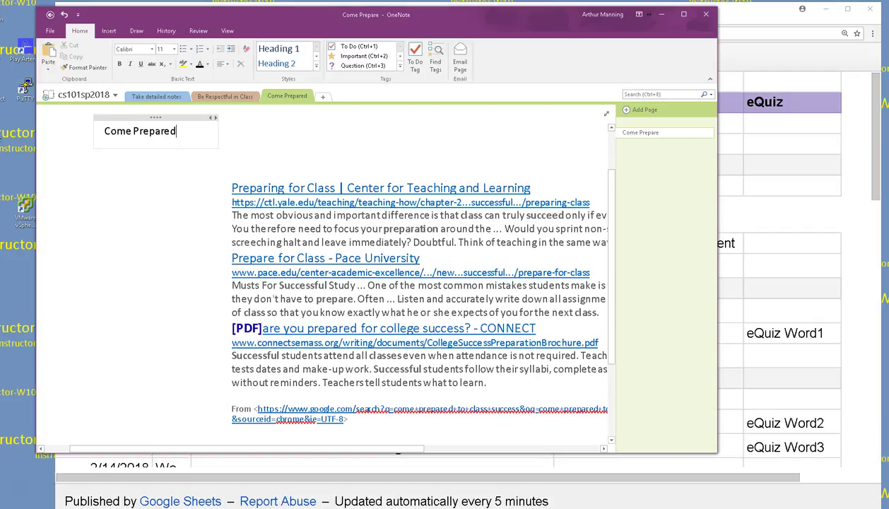
left_click(201, 182)
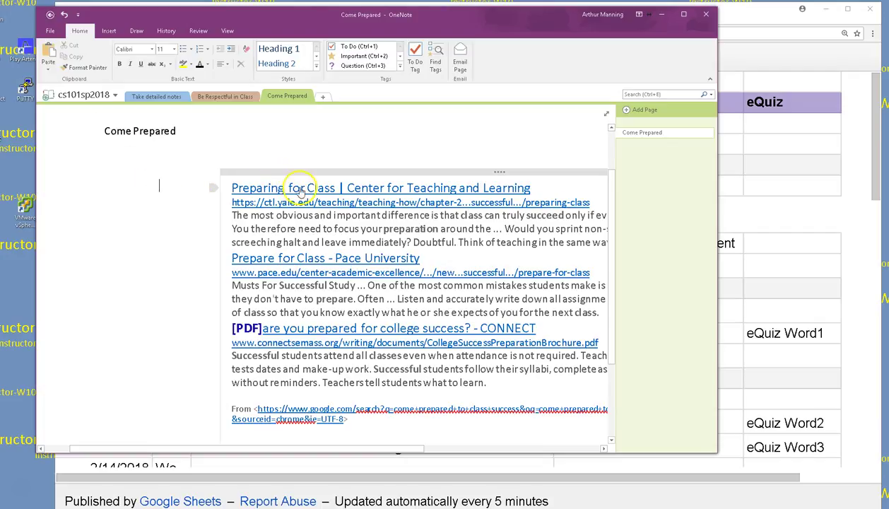
Step: Place the web clipping under its title, widen OneNote, and return to Be Respectful in Class
left_click_drag(308, 173, 173, 158)
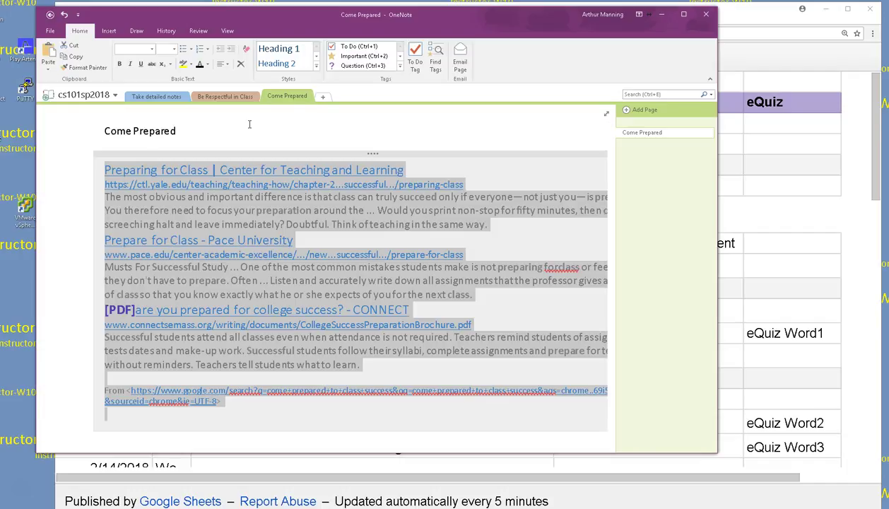
left_click_drag(721, 151, 814, 153)
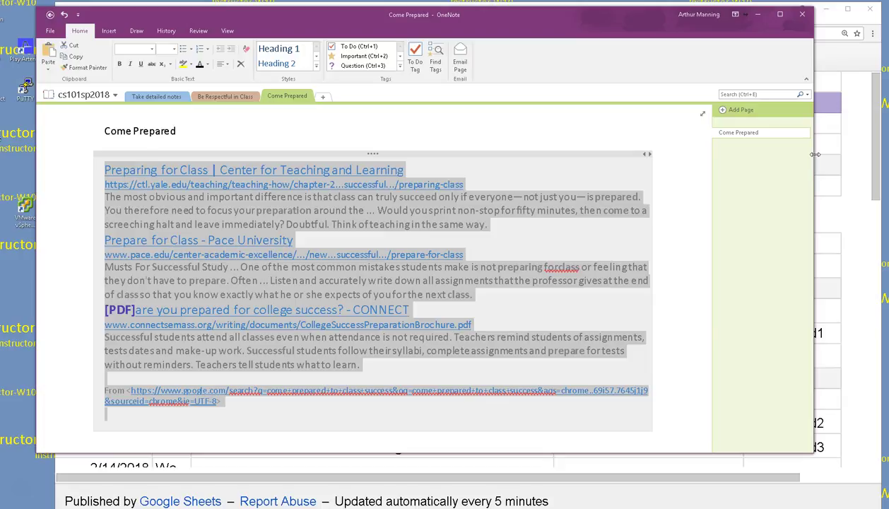
left_click(227, 97)
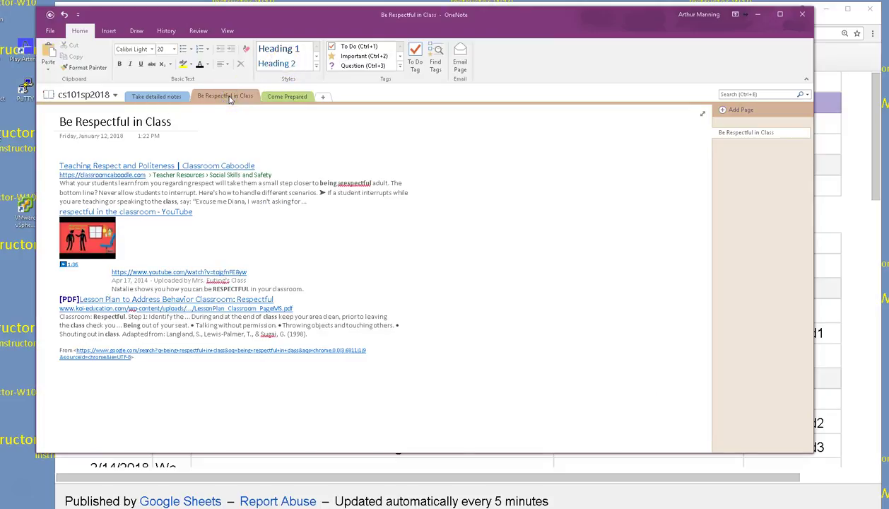
Step: From the Take detailed notes section, open File backstage to the Notebook Information list
left_click(157, 97)
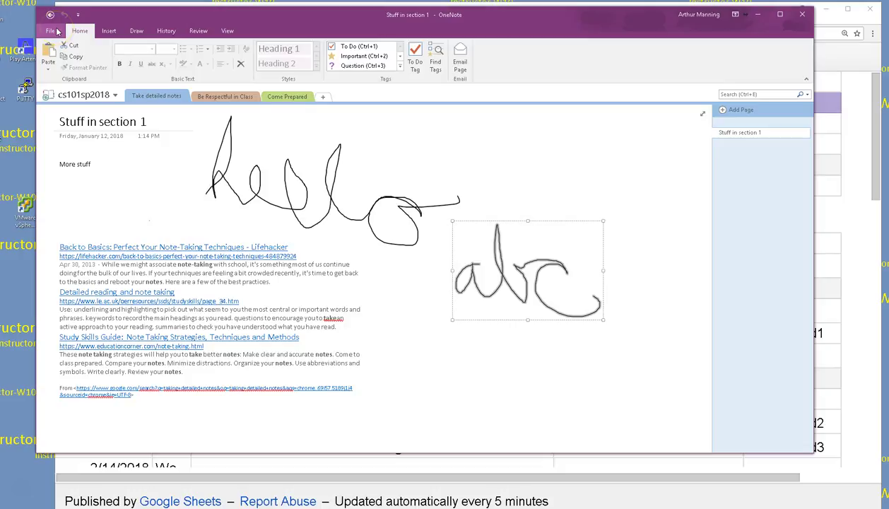
left_click(55, 32)
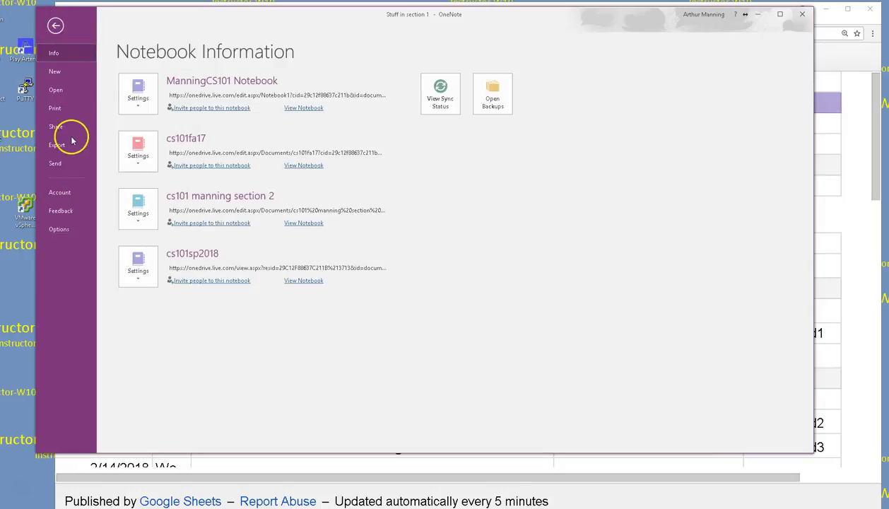
Step: Generate a view-only sharing link for the cs101sp2018 notebook under File > Share
left_click(61, 128)
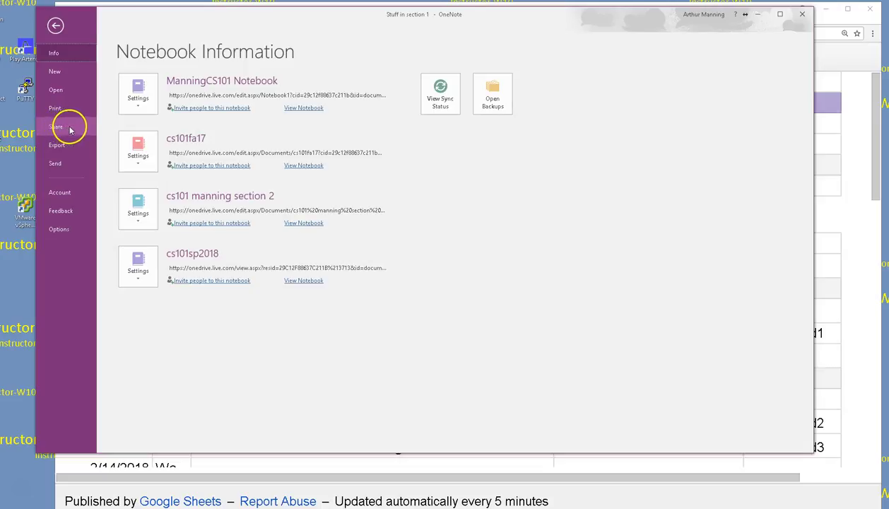
left_click(159, 135)
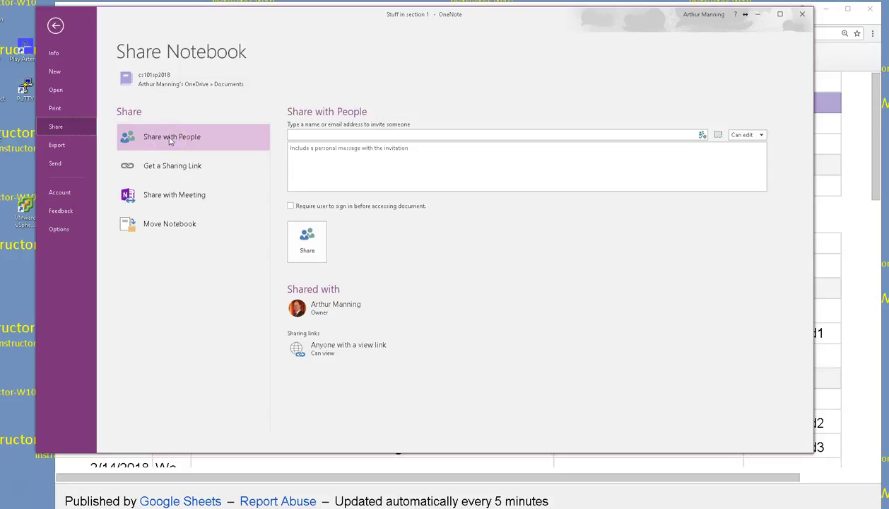
left_click(197, 136)
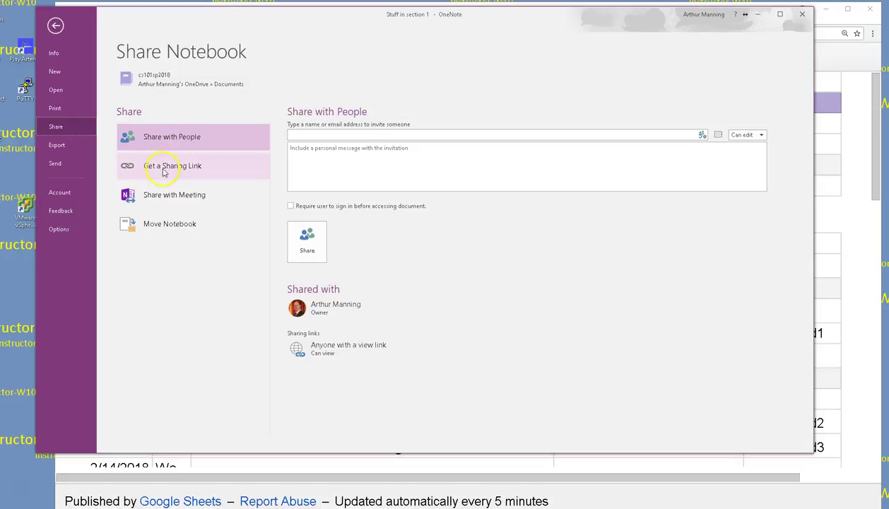
left_click(164, 168)
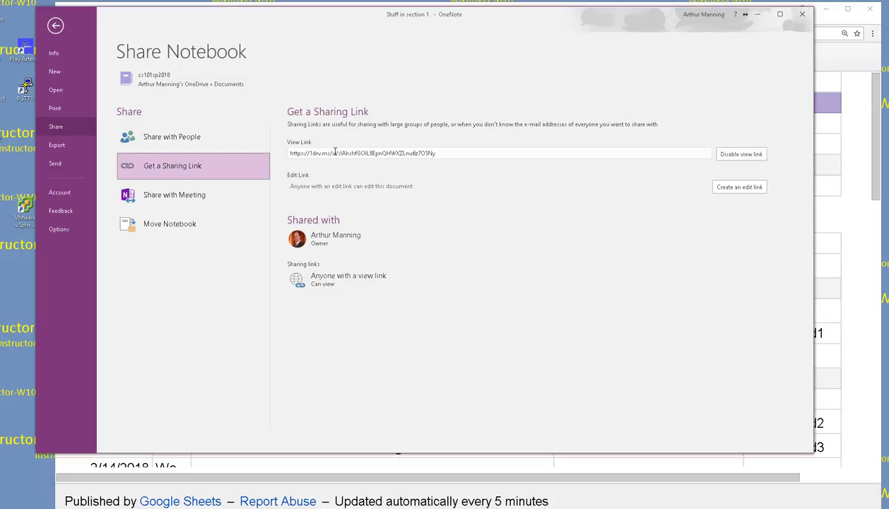
Step: Copy the View Link URL and bring the cs101sp18 assignments sheet back in front
left_click(335, 152)
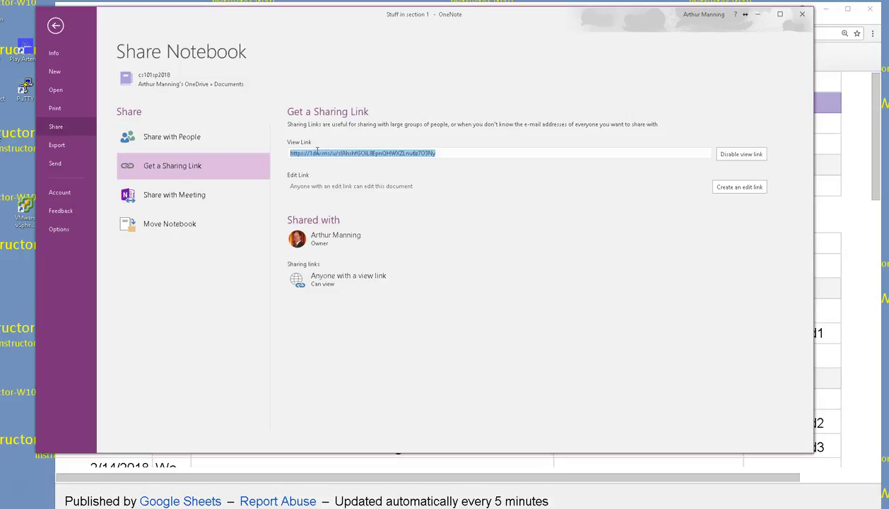
right_click(322, 154)
left_click(340, 171)
left_click(353, 169)
left_click_drag(337, 16, 323, 40)
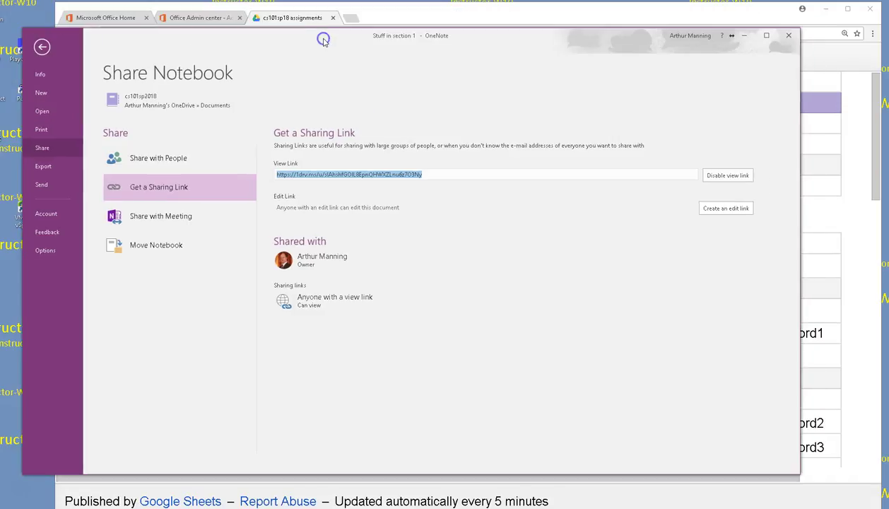
left_click(349, 19)
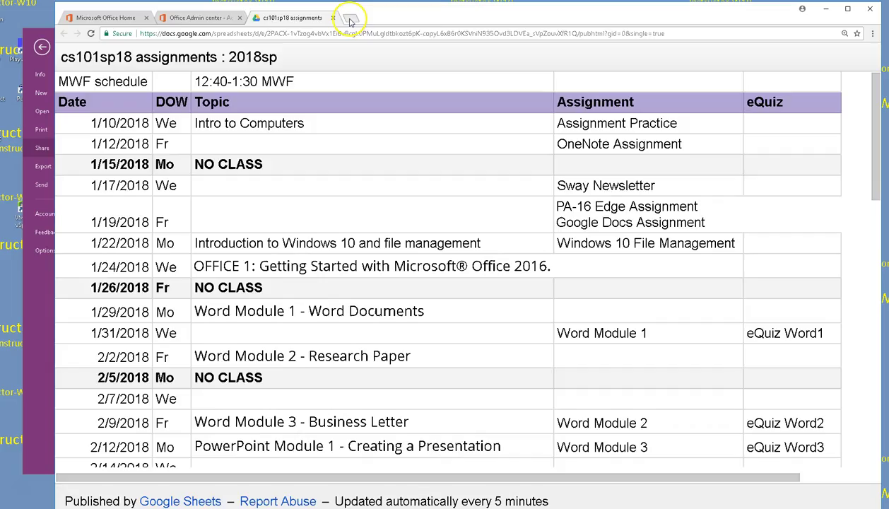
Step: Go to emmaus.schoology.com in a new tab and open CS 101 Fundamental Computer Literacy: Sp18
left_click(349, 21)
type("emm")
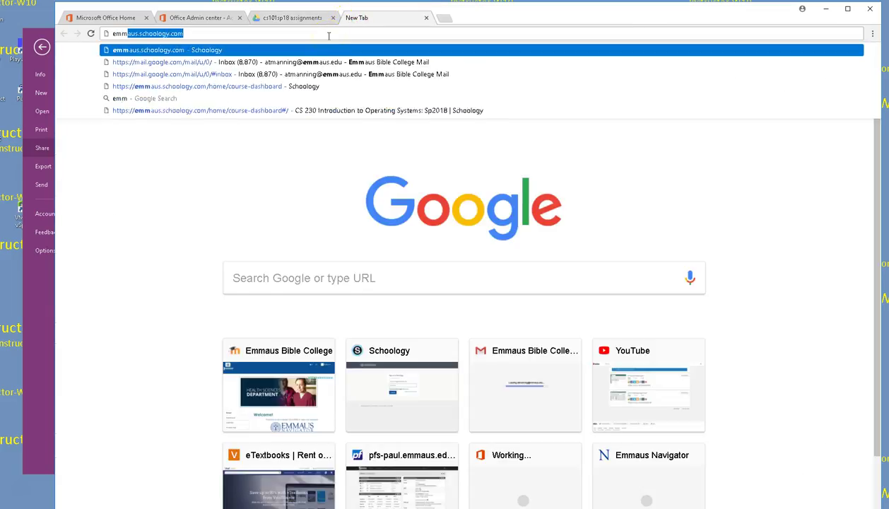
key("Return")
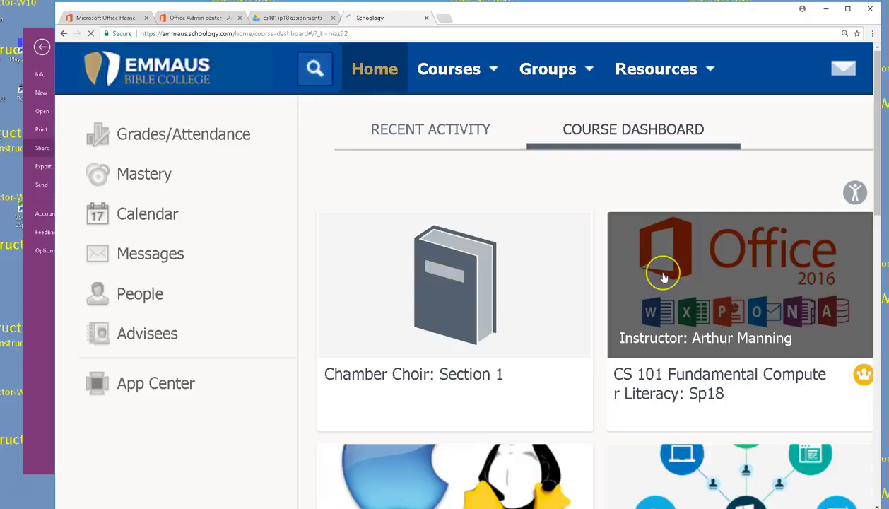
left_click(662, 277)
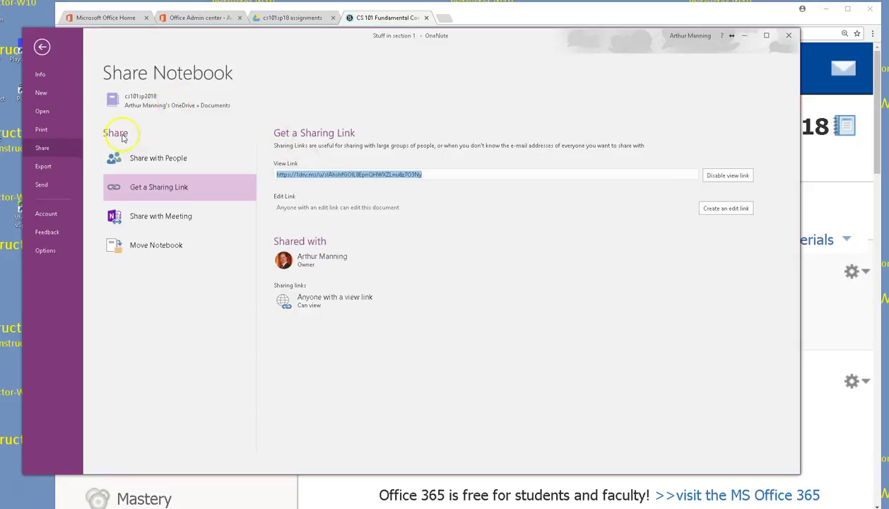
Step: Recheck the notebook's view link under File > Share, then return to the Stuff in section 1 page
left_click(42, 47)
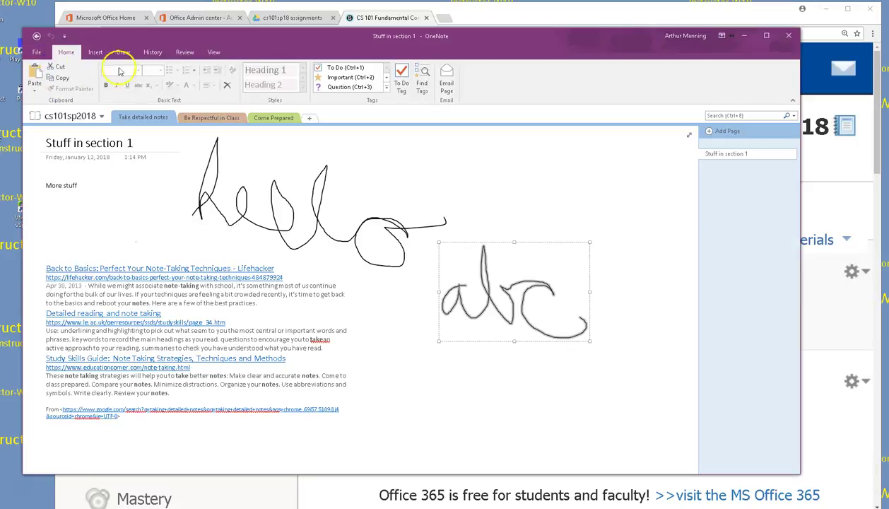
left_click(43, 53)
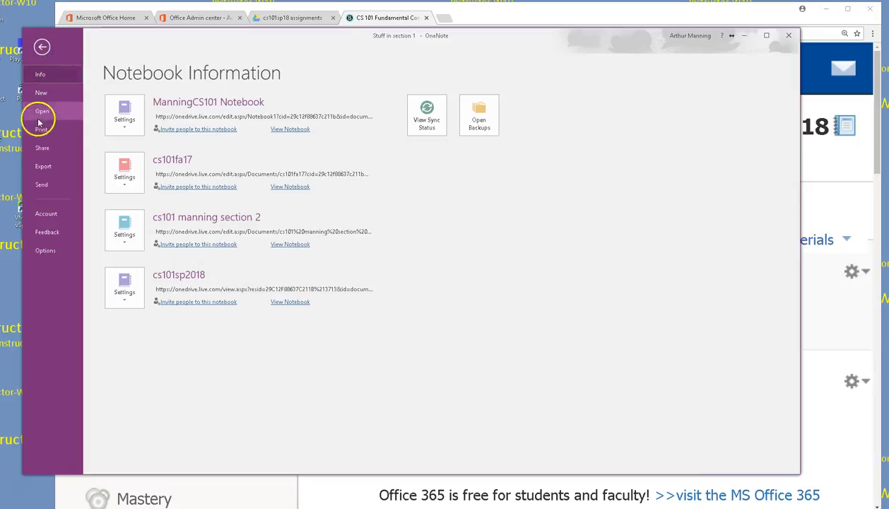
left_click(43, 147)
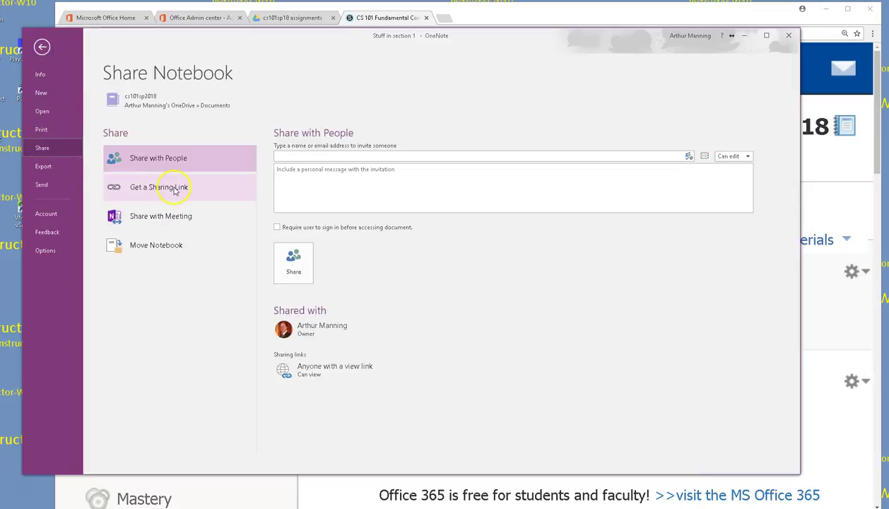
left_click(175, 191)
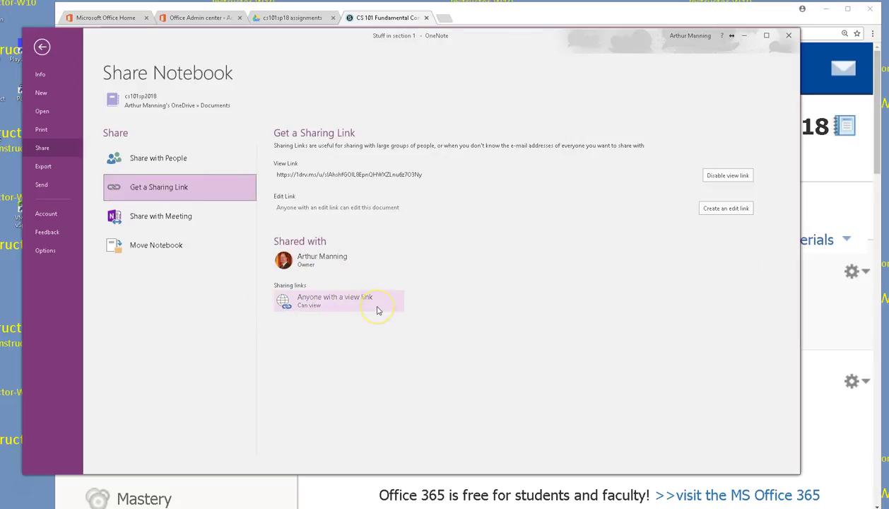
left_click(317, 152)
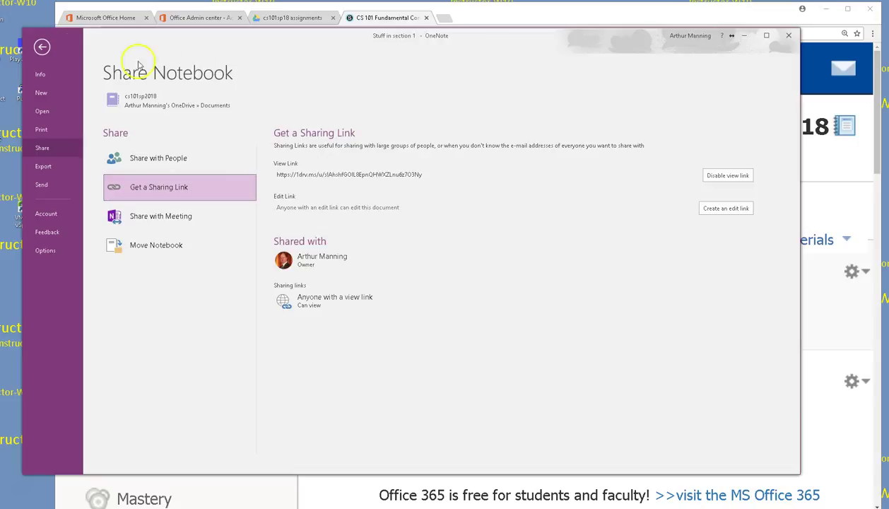
left_click(44, 47)
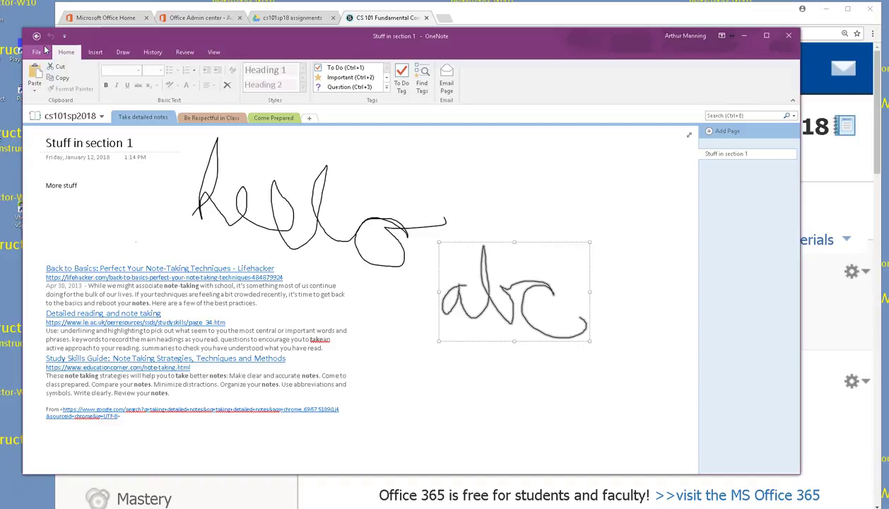
left_click_drag(201, 40, 199, 57)
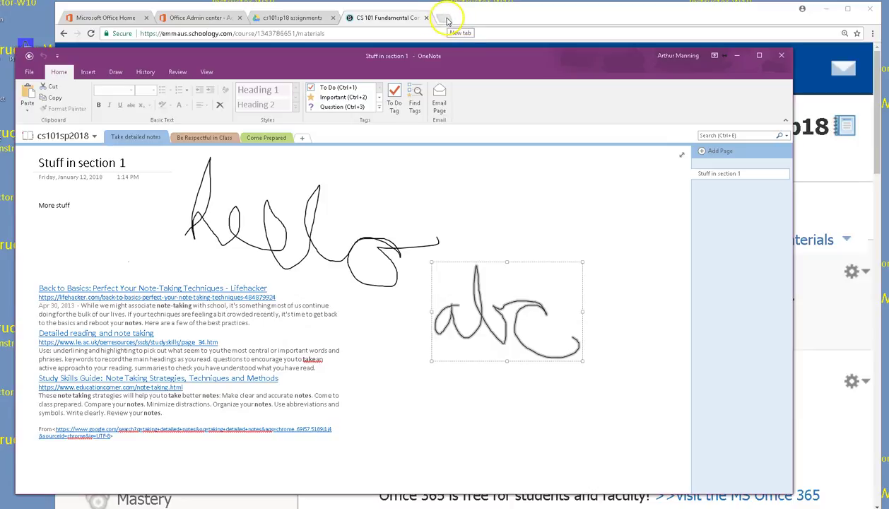
Step: Load sway.com in a new, maximized tab and reload the My Sways home page
left_click(446, 21)
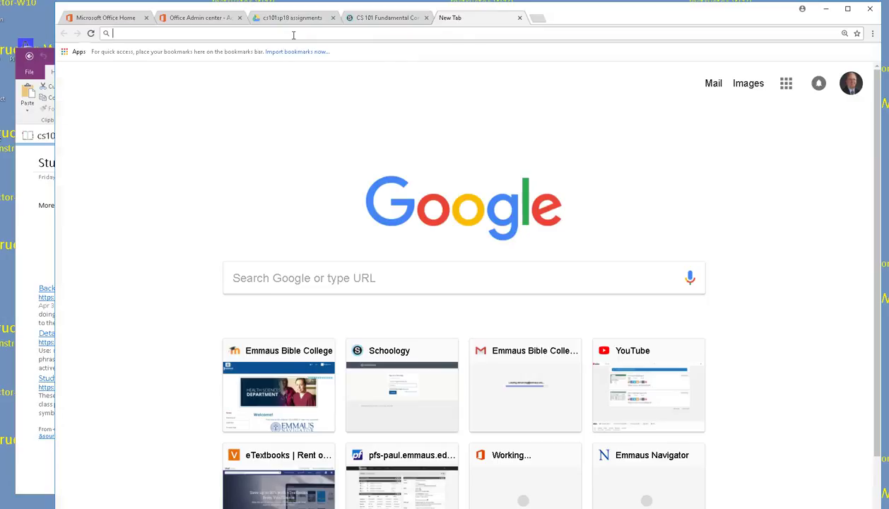
type("sway.com")
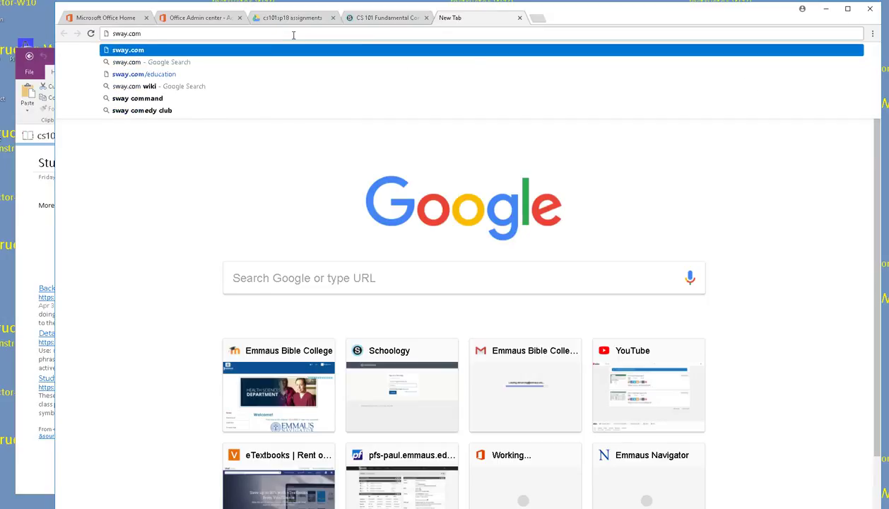
key("Return")
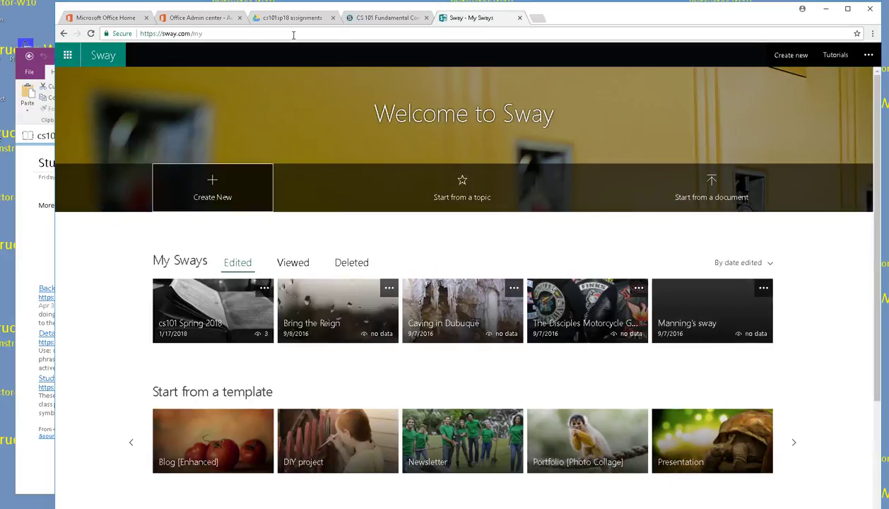
double_click(602, 15)
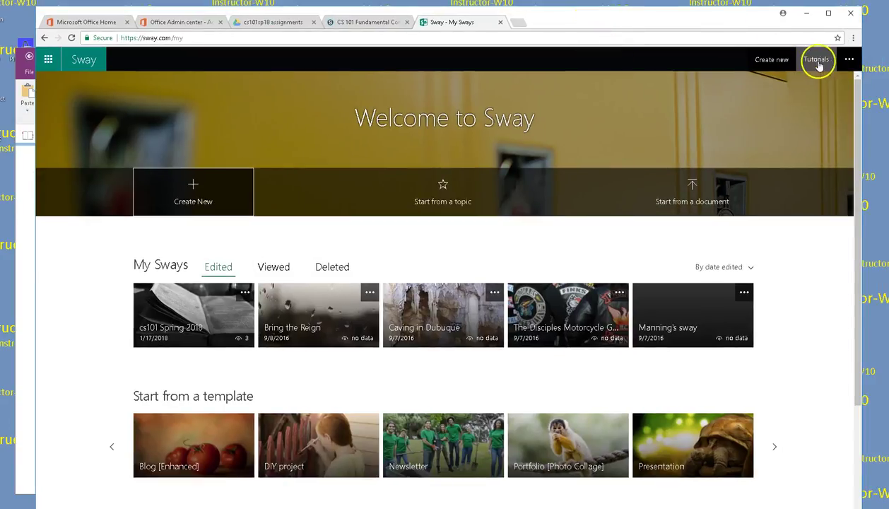
left_click(773, 59)
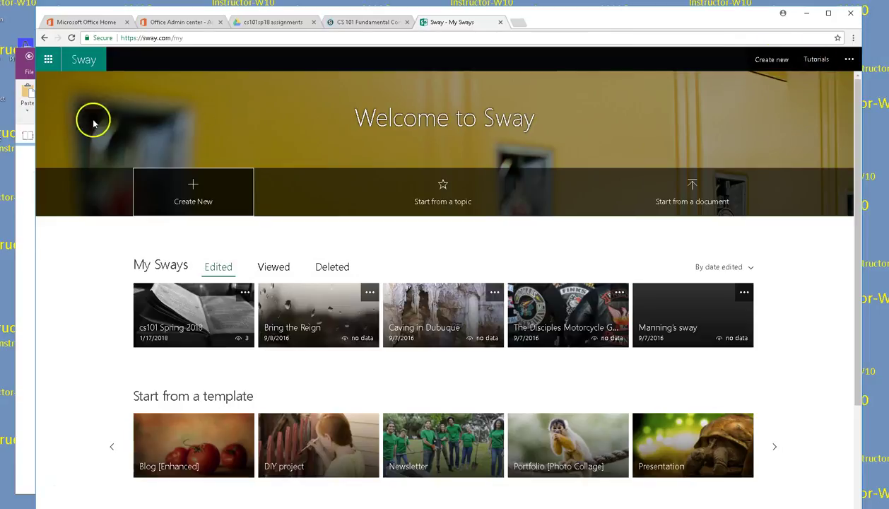
left_click(80, 59)
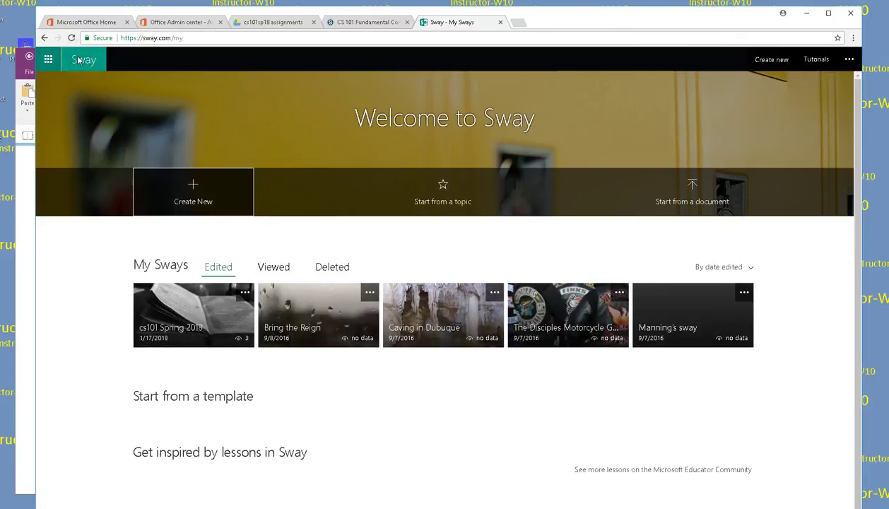
scroll(369, 238, "down", 2)
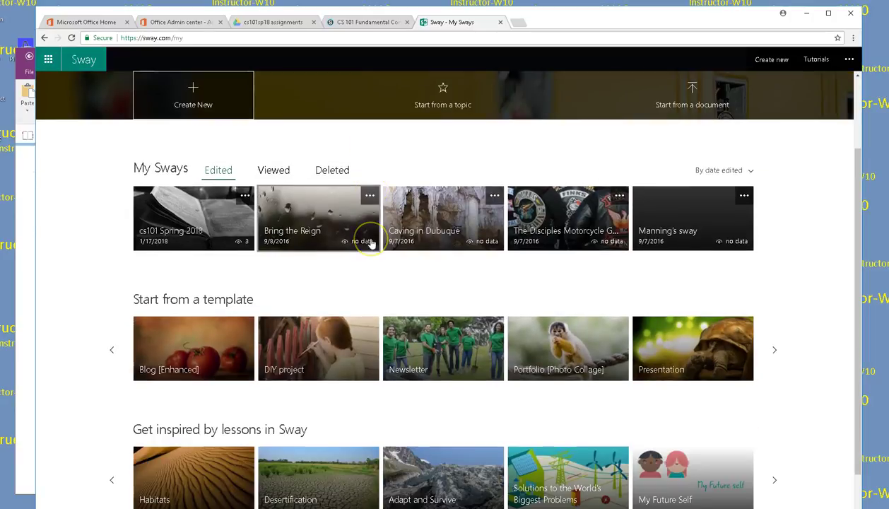
scroll(368, 242, "up", 2)
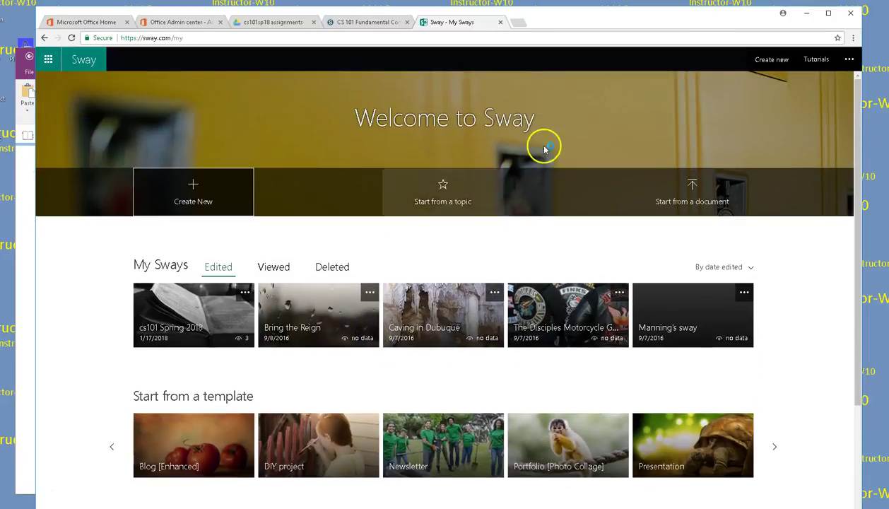
Step: Open the ... menu offering Create new, Help and Sign out, then try starting a blank Sway
left_click(849, 60)
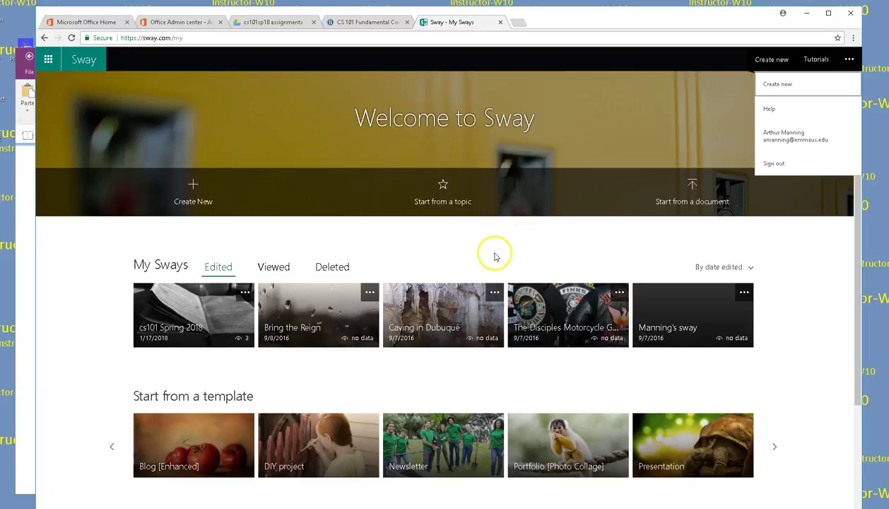
left_click(212, 191)
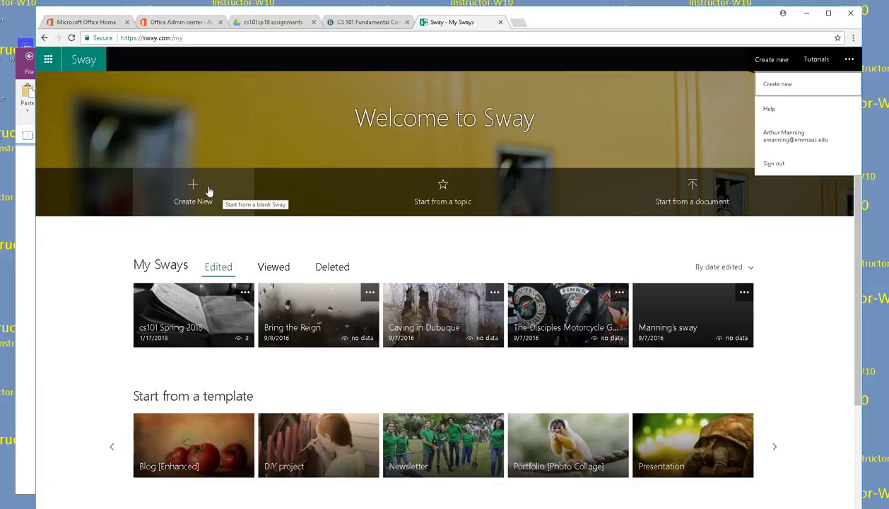
left_click(206, 192)
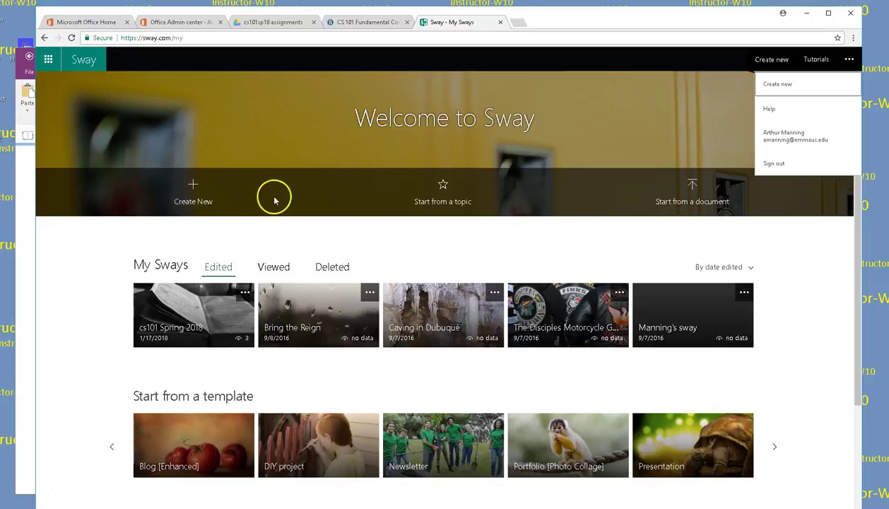
Step: Create a blank Sway titled 'cs101 Spring 2018 -' followed by the author's name
left_click(194, 186)
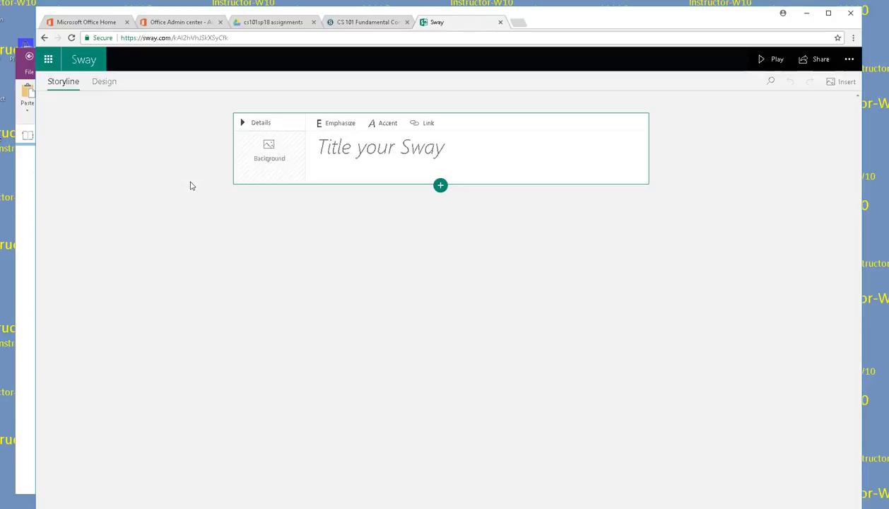
left_click(365, 147)
type("cs101 S[")
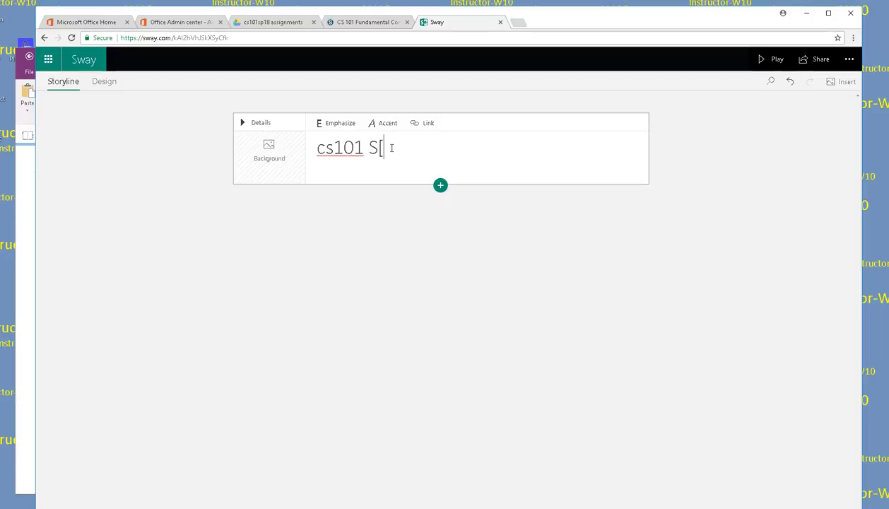
key("BackSpace")
type("pring 2018 -0")
key("BackSpace")
type("Arh")
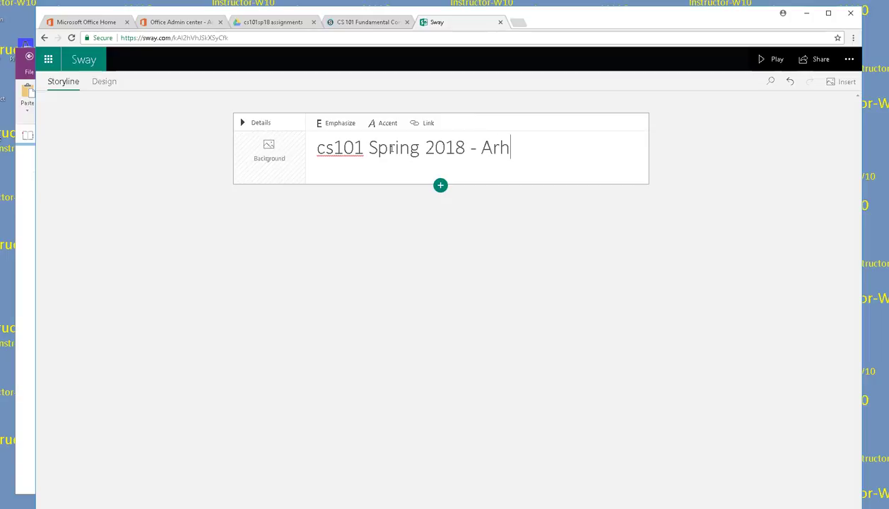
key("BackSpace")
type("thur Manning")
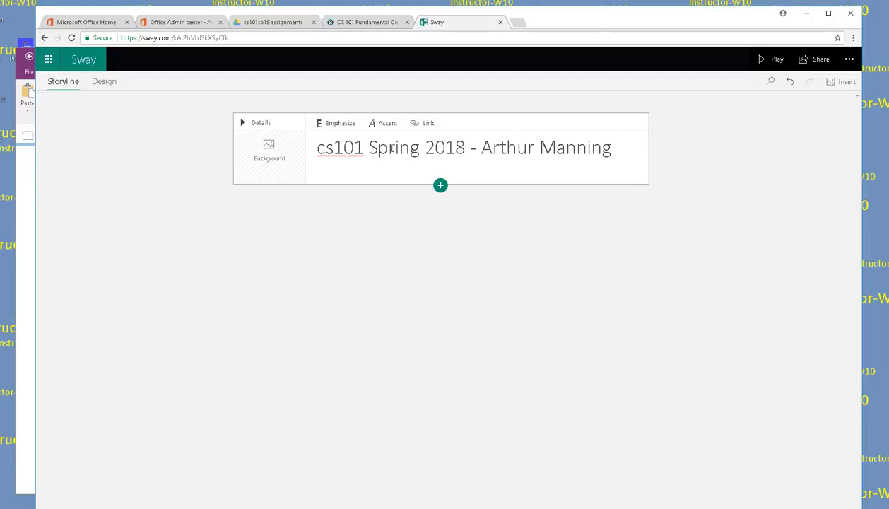
Step: Add a text card below the title reading 'My Sway Project'
key("Return")
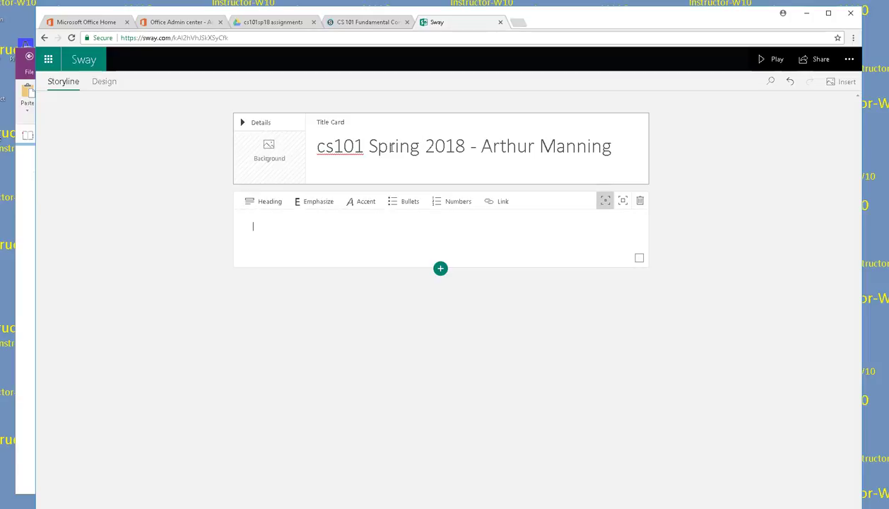
type("My Swayt")
key("BackSpace")
type("Project")
Step: Open the Sway newsletter assignment in the Introduction to Windows and Office folder
left_click(366, 22)
scroll(591, 208, "down", 3)
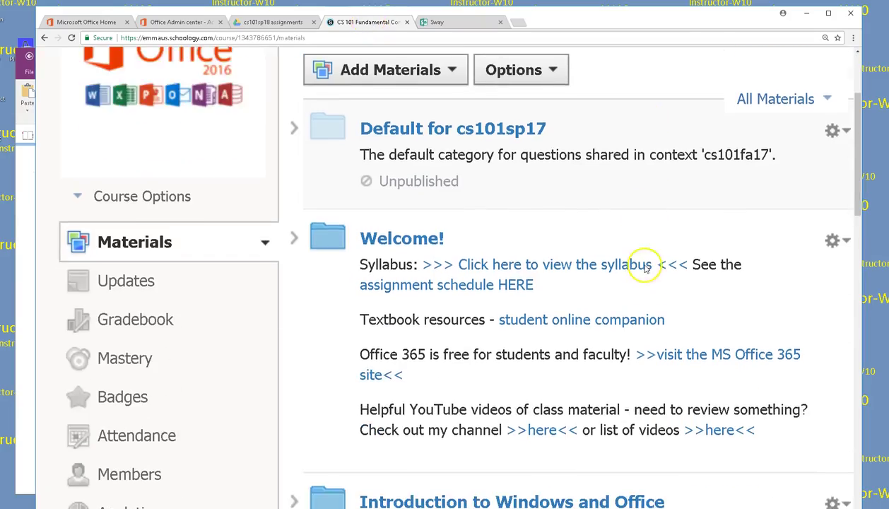
scroll(560, 270, "down", 2)
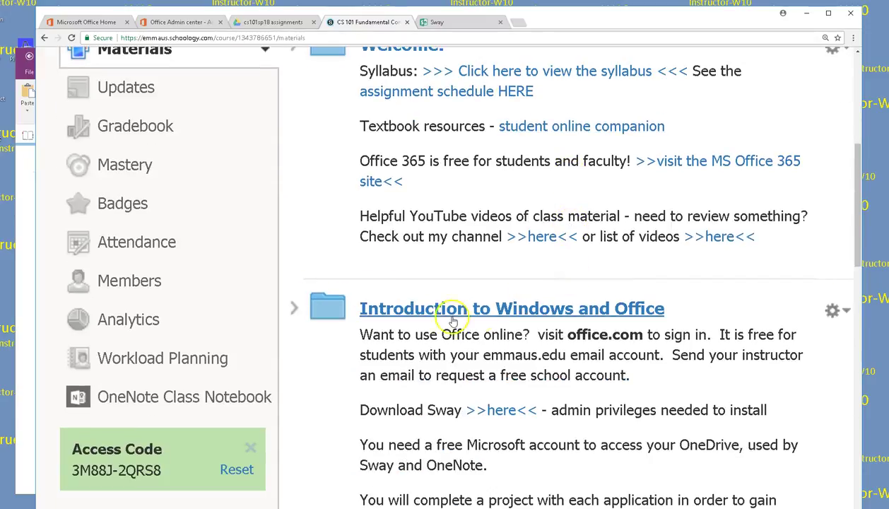
scroll(450, 314, "down", 2)
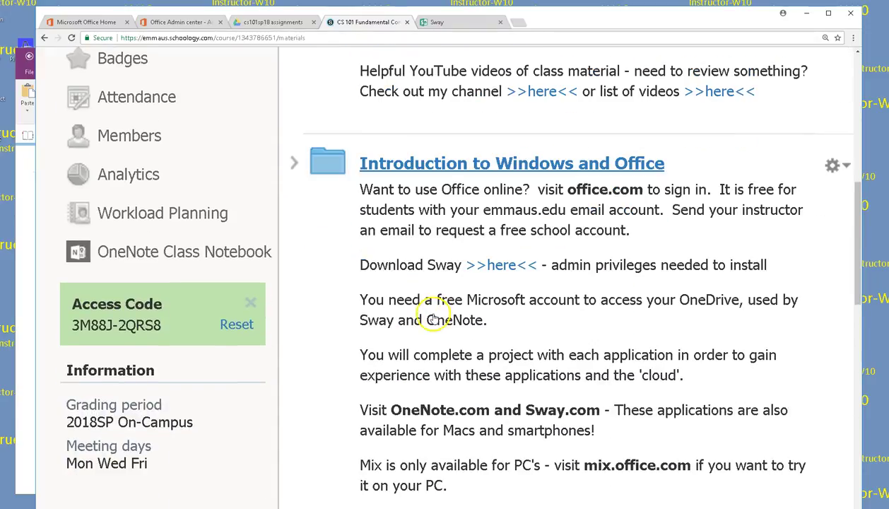
left_click(467, 168)
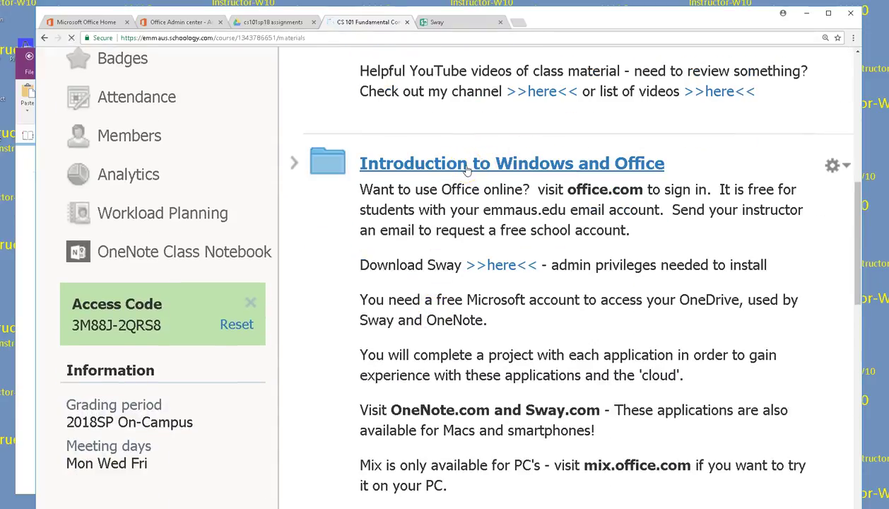
scroll(467, 169, "down", 5)
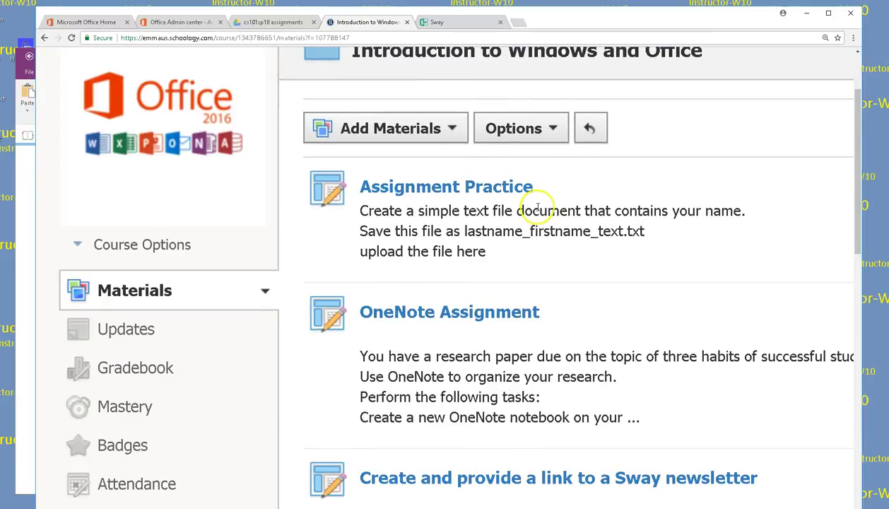
left_click(556, 236)
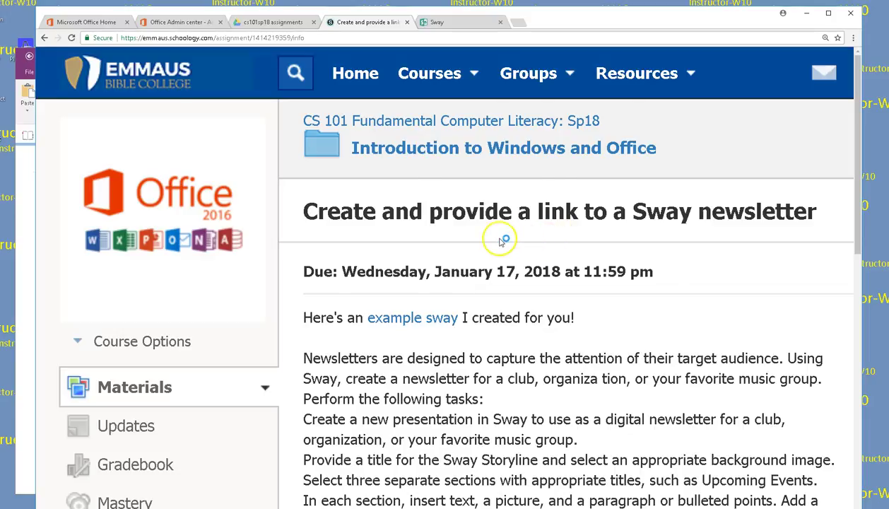
Step: Open the assignment's example sway link in a new browser tab
scroll(494, 233, "down", 3)
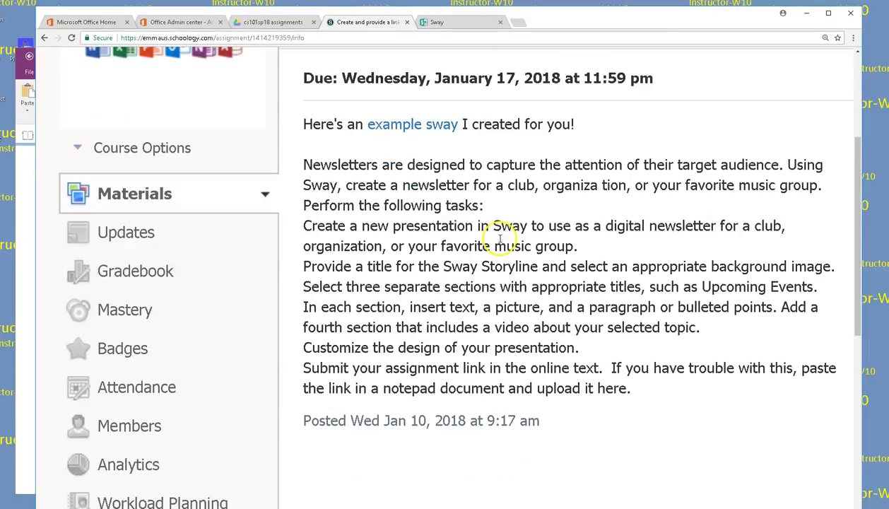
right_click(409, 128)
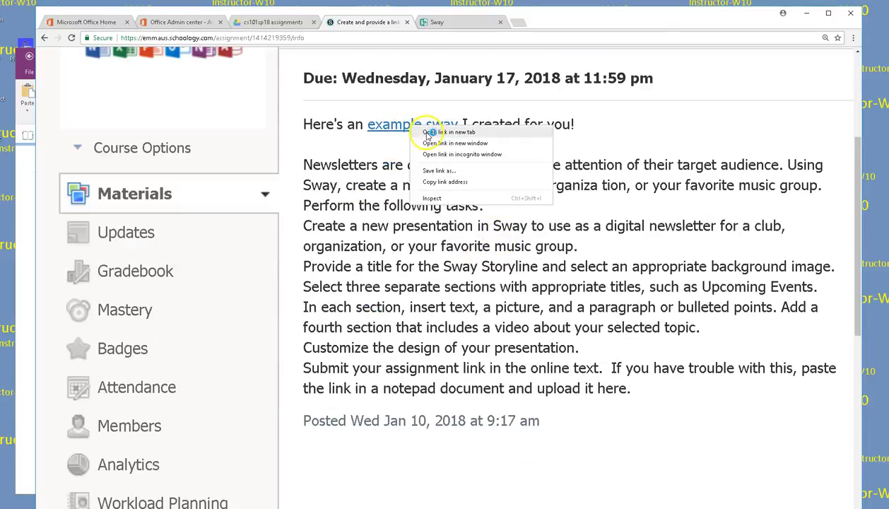
left_click(422, 132)
Step: View the example cs101 Spring 2018 sway, then go back to the assignment page
left_click(453, 22)
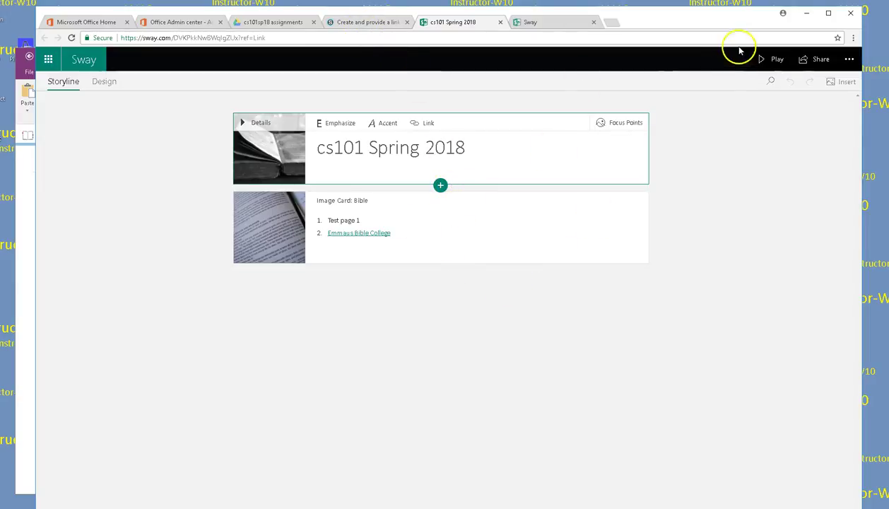
left_click(367, 22)
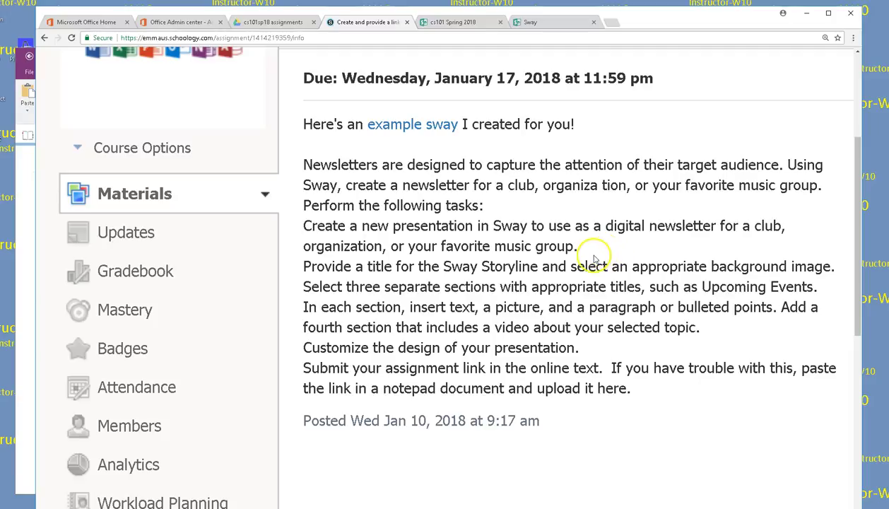
Step: Highlight the 'Create a new presentation in Sway' sentence, then switch to the Sway editor
left_click_drag(577, 248, 297, 225)
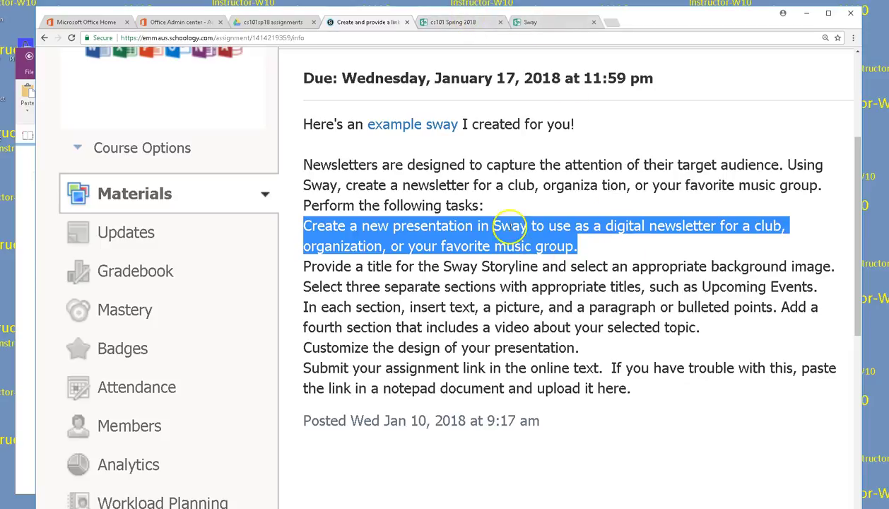
left_click(530, 23)
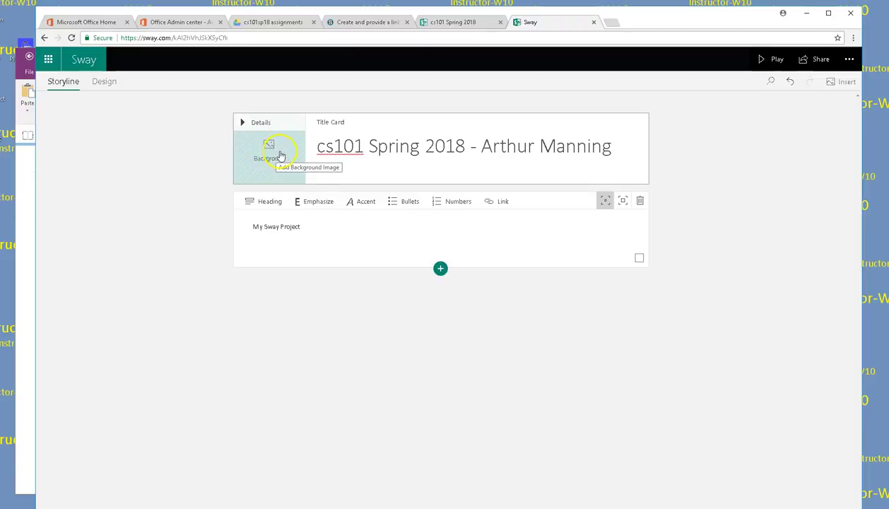
Step: Search for 'chess' images for the title card's background
left_click(280, 155)
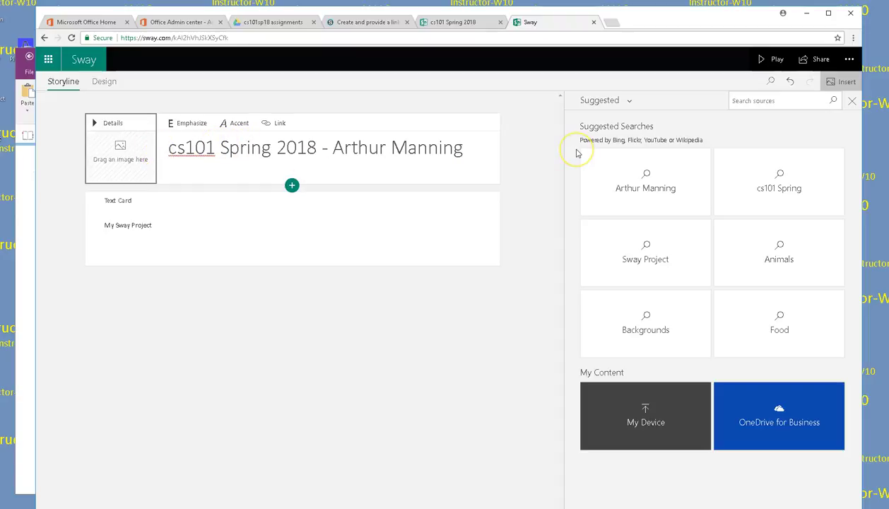
left_click(754, 100)
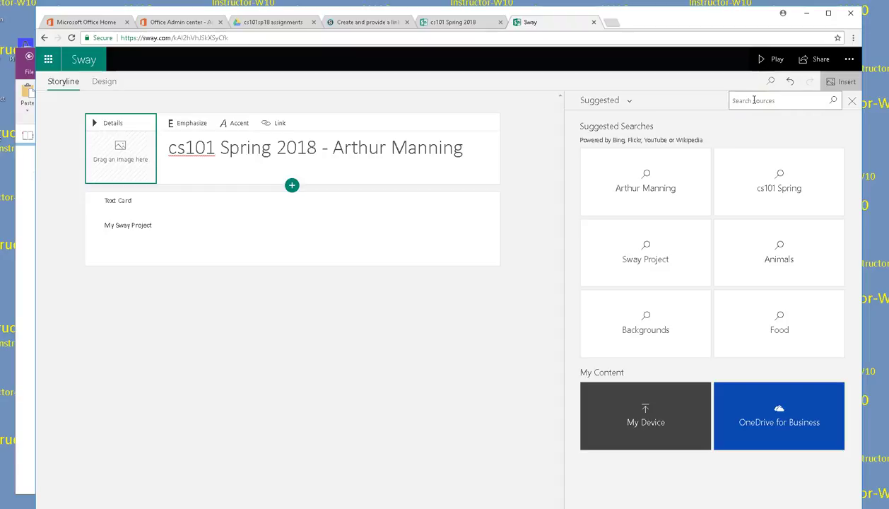
type("chess")
key("Return")
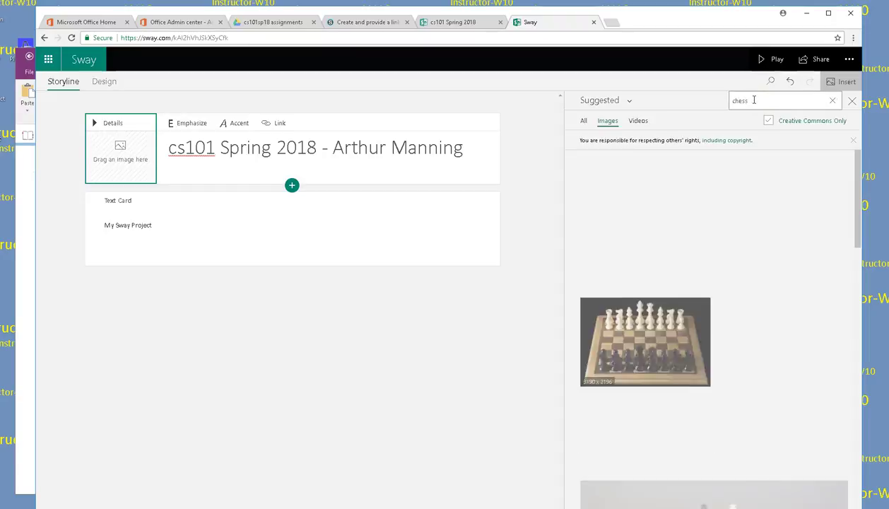
scroll(804, 320, "down", 5)
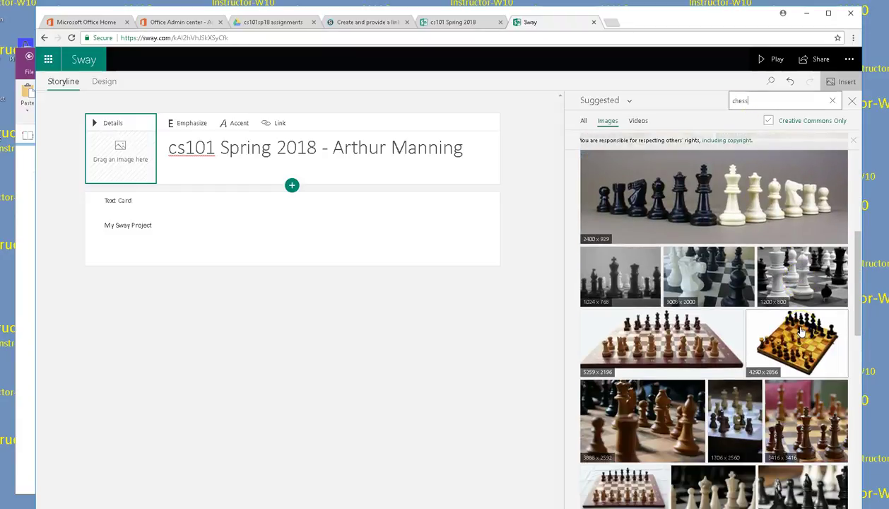
scroll(801, 330, "up", 3)
scroll(799, 331, "up", 2)
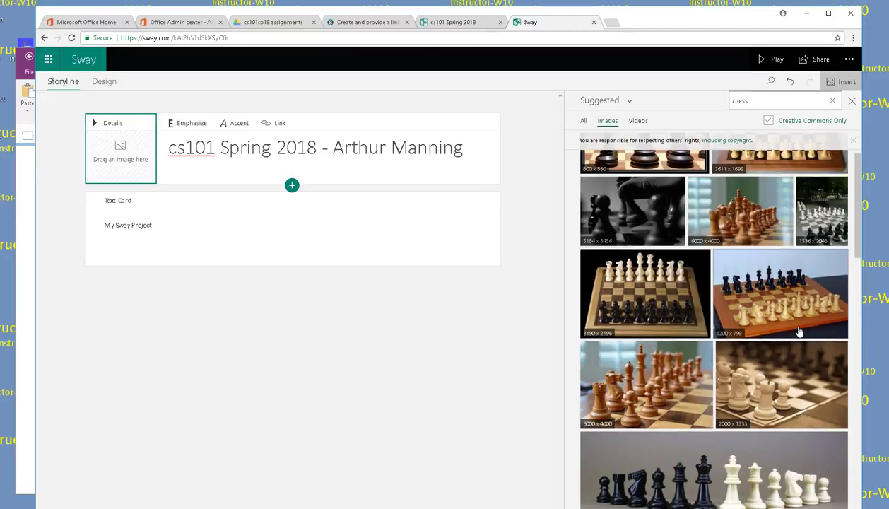
scroll(799, 331, "up", 1)
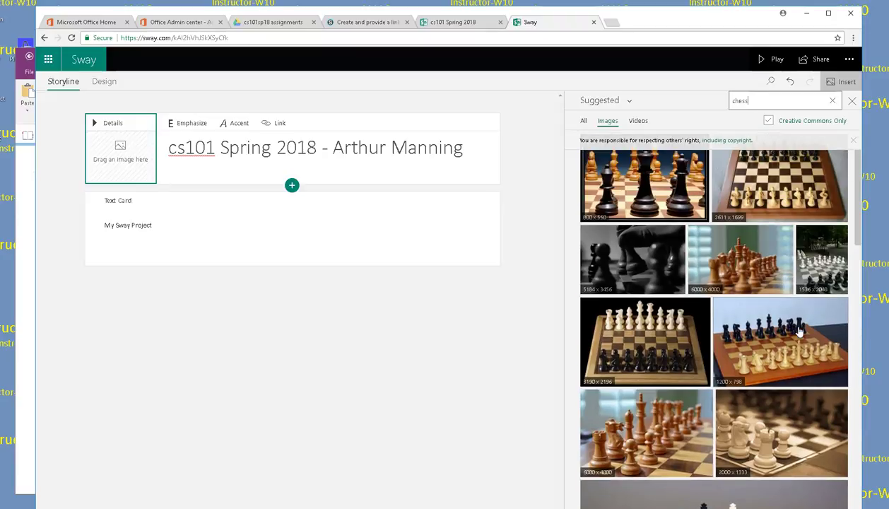
Step: Limit results to Creative Commons and drag the 1536x2048 chessboard photo onto the title card
left_click(792, 125)
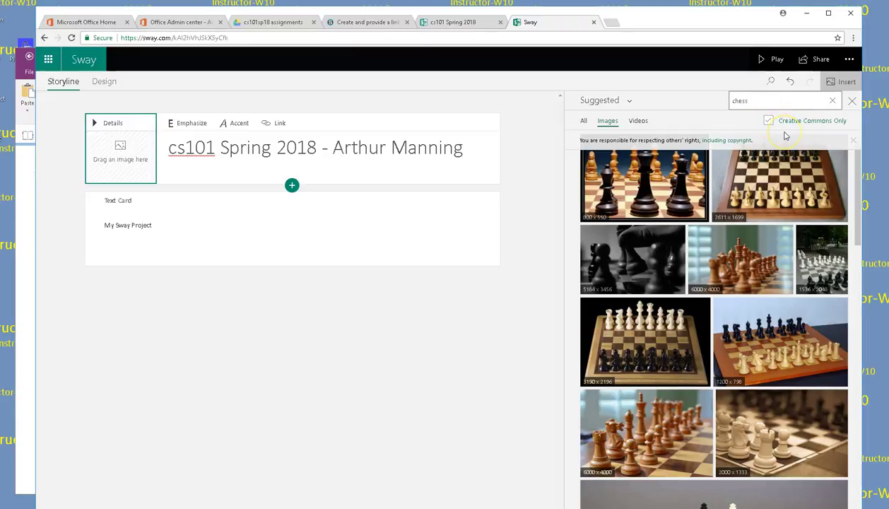
left_click(831, 258)
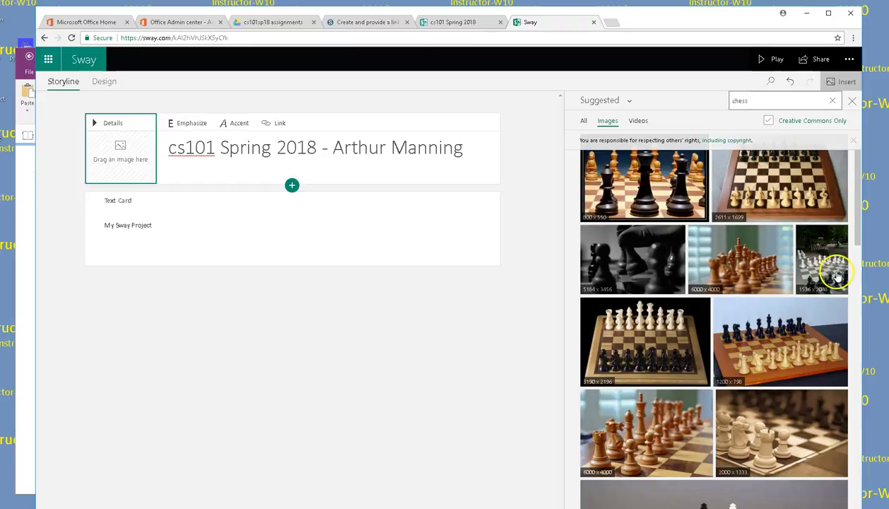
scroll(836, 275, "down", 2)
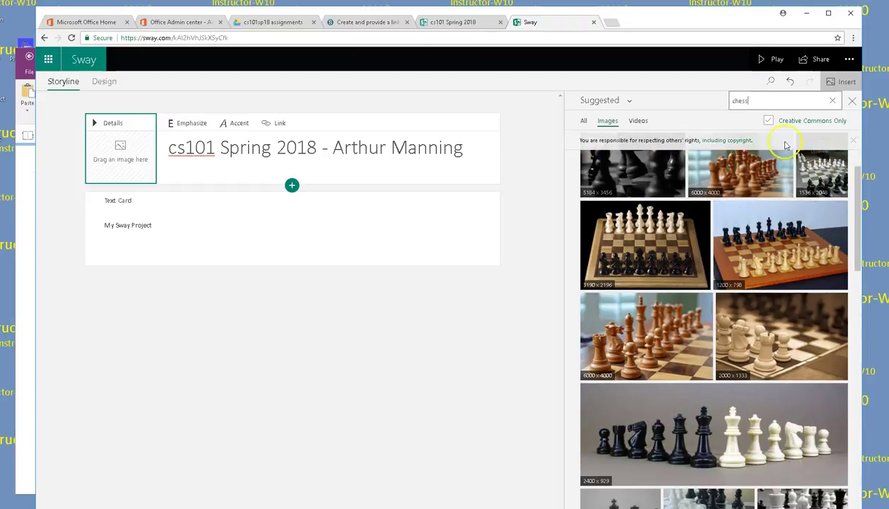
scroll(831, 173, "up", 1)
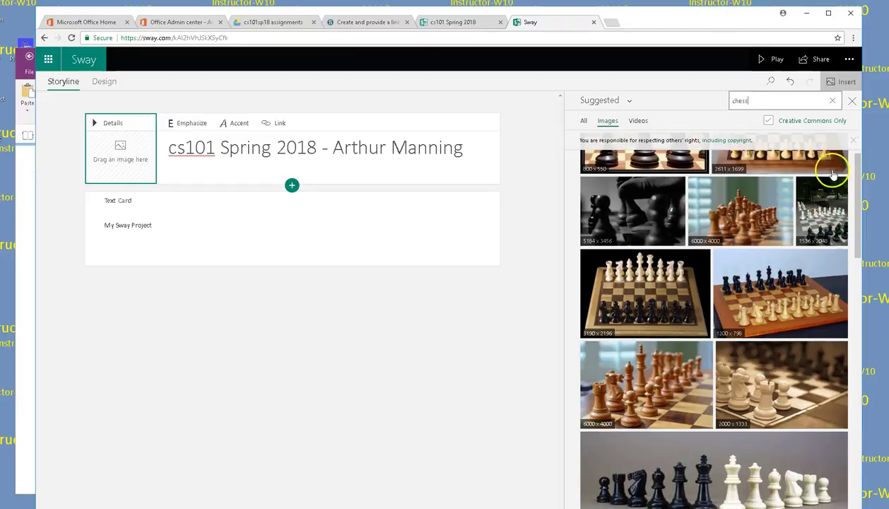
left_click(822, 219)
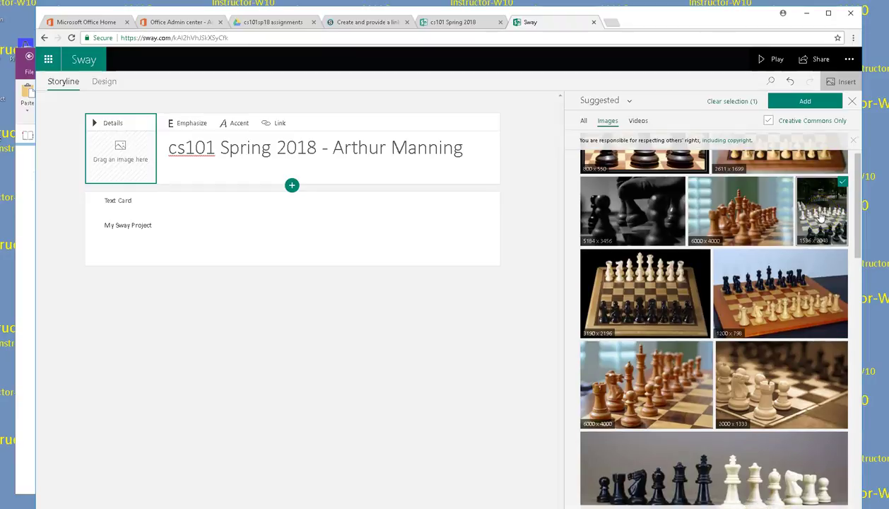
left_click_drag(828, 199, 132, 135)
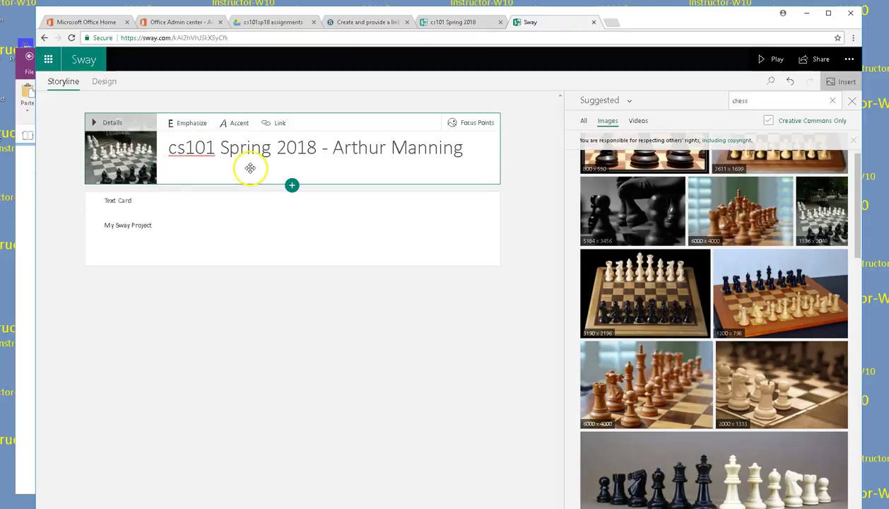
left_click(775, 59)
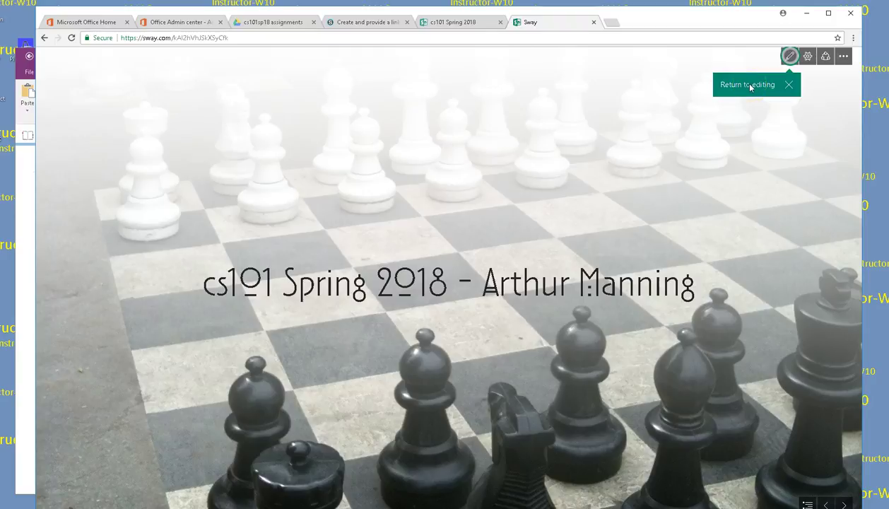
left_click(788, 55)
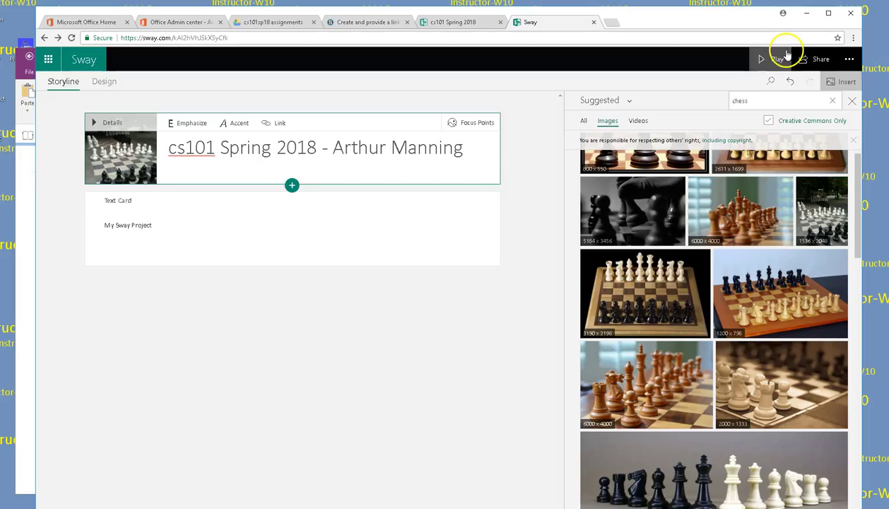
Step: Replace 'My Sway Project' with 'Join the Emmaus Bible College chess club! Make your move!'
left_click(155, 224)
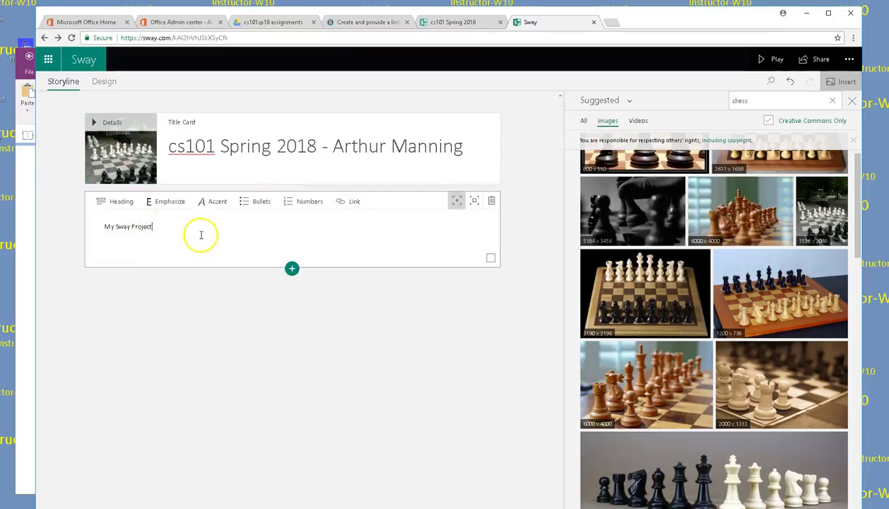
left_click_drag(154, 226, 49, 231)
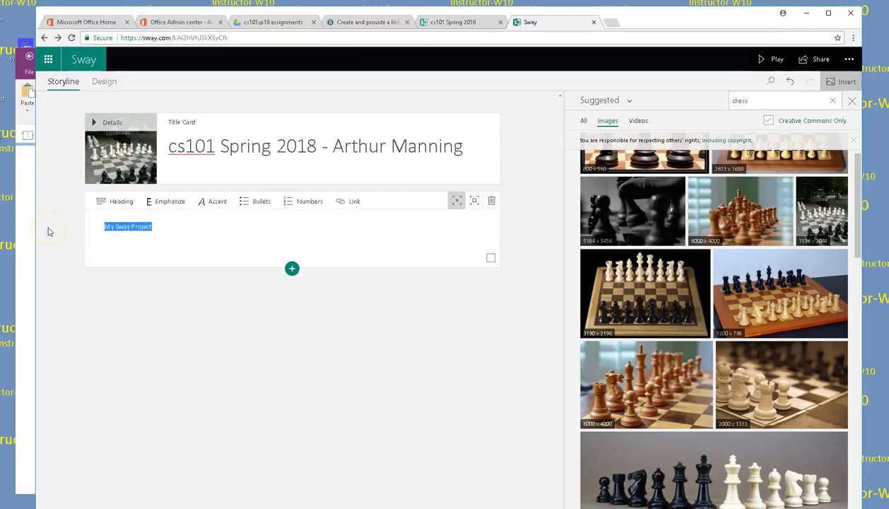
type("Joi")
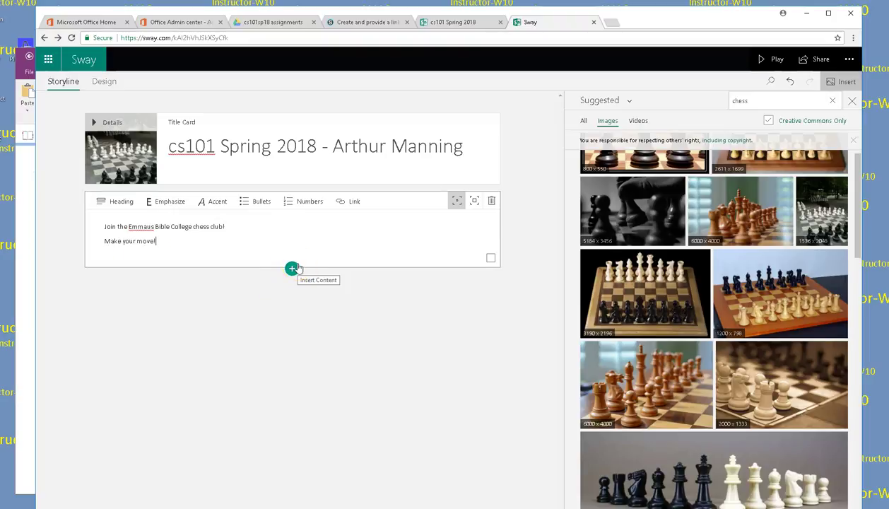
left_click(292, 268)
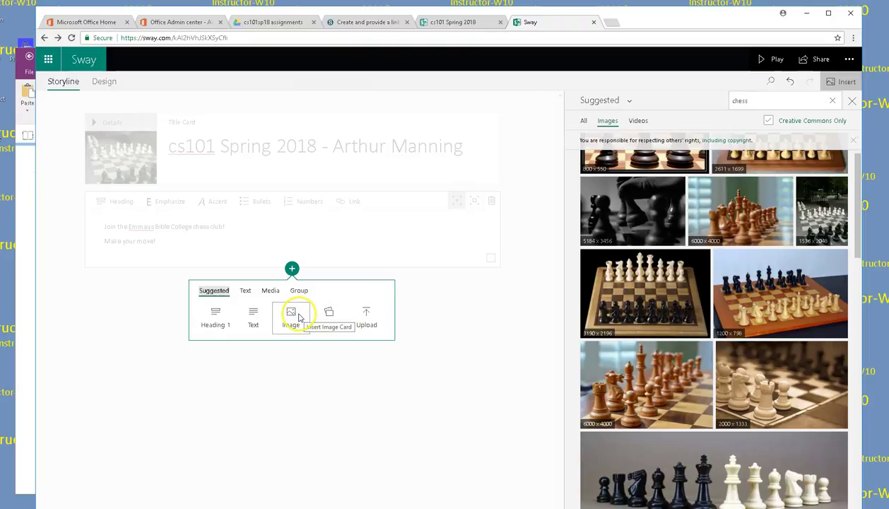
Step: Add an image card below the text card holding the boy-with-chessboard photo
left_click(292, 311)
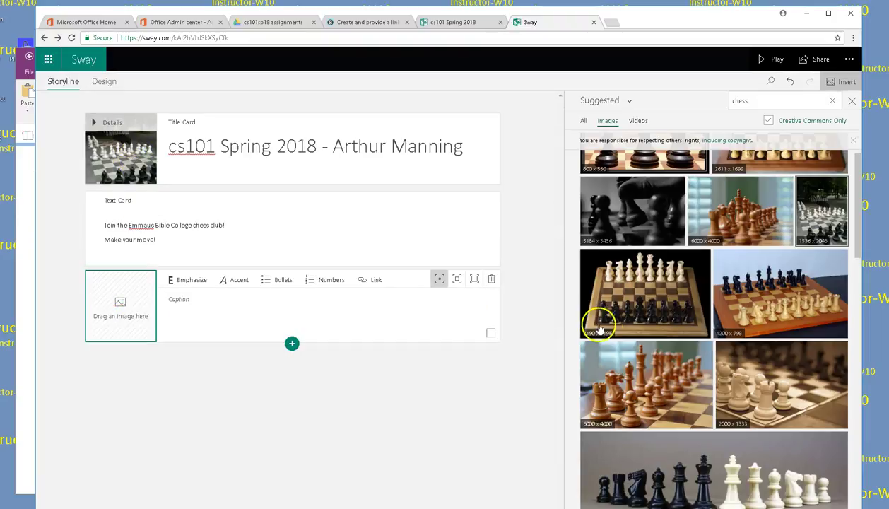
scroll(708, 381, "down", 1)
scroll(708, 381, "down", 4)
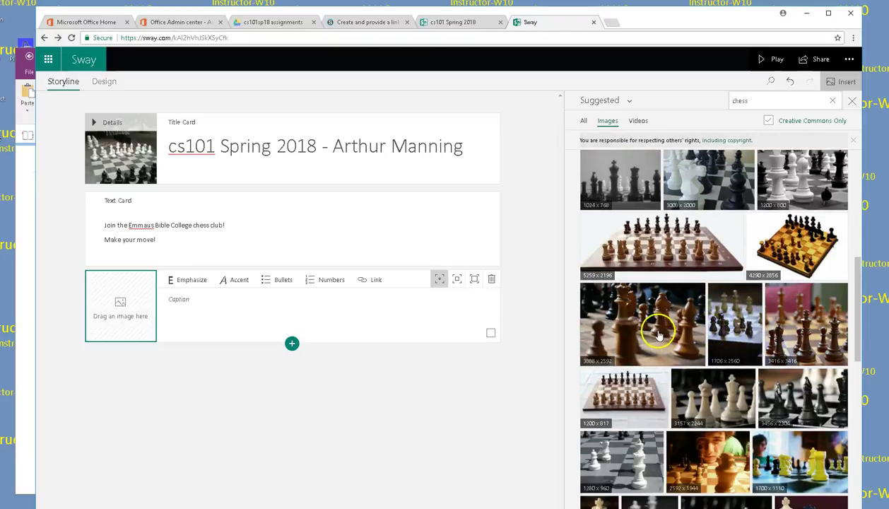
scroll(777, 455, "down", 1)
left_click_drag(703, 409, 140, 308)
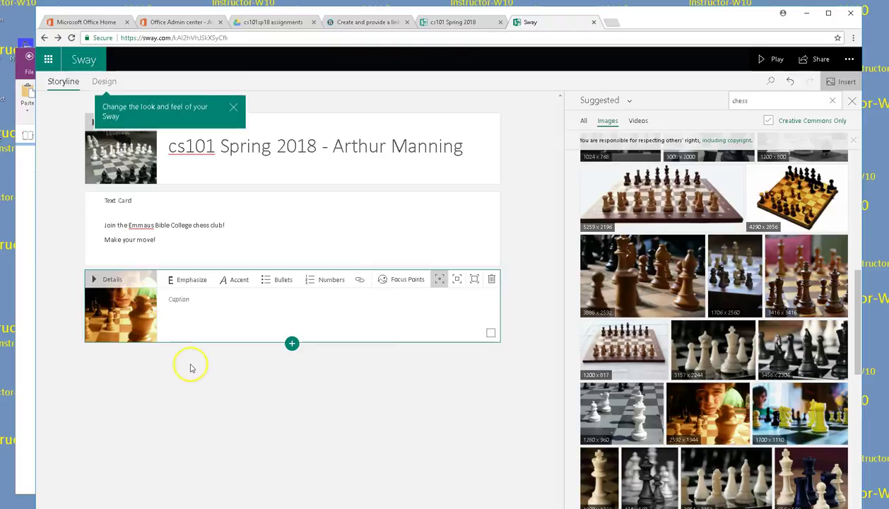
left_click(291, 344)
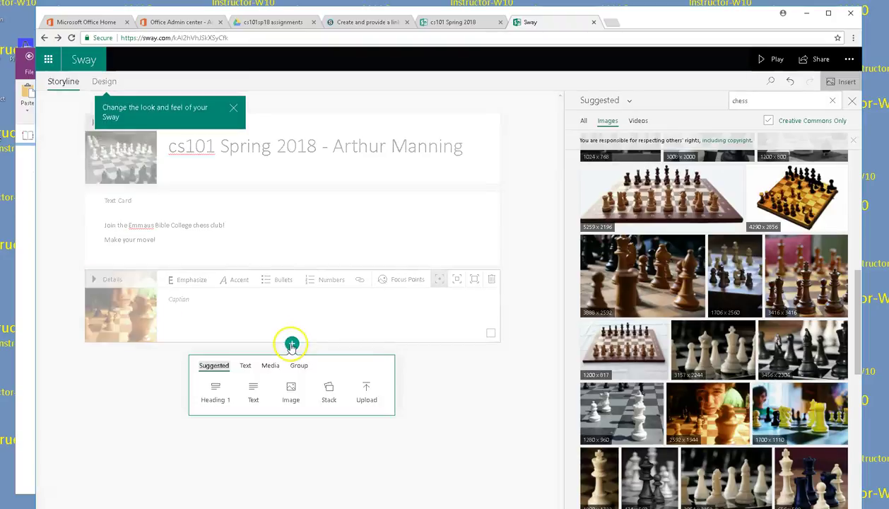
Step: Add a stack group whose first text card gives the Tuesday 3:30 Student Center meeting details
left_click(329, 389)
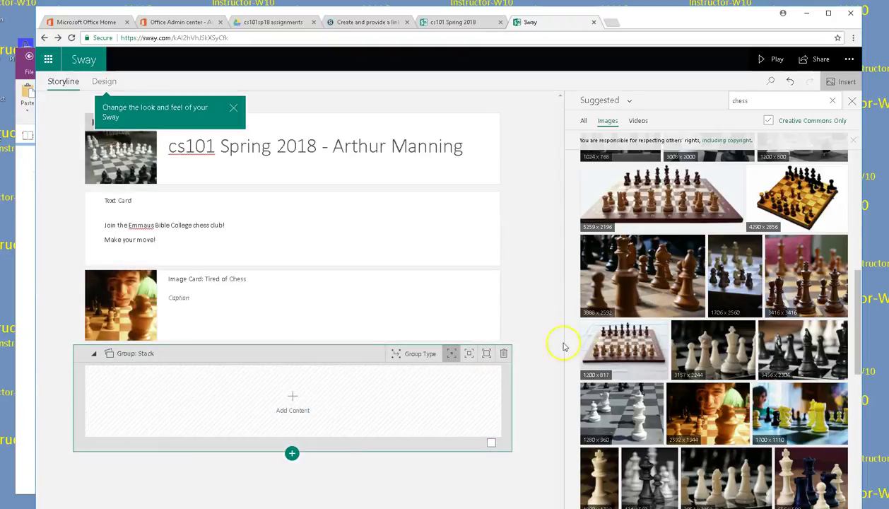
left_click(289, 413)
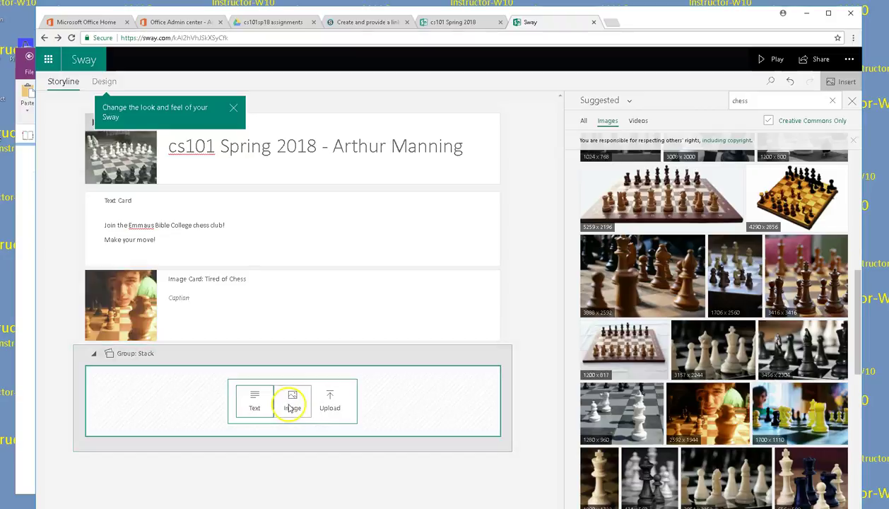
left_click(256, 400)
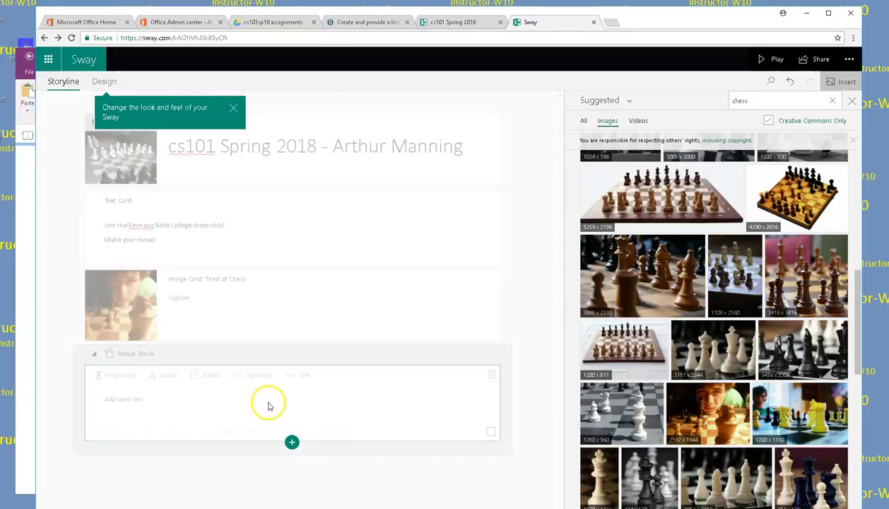
left_click(133, 411)
type("meeting 3:30 every Tuesday in the Student Center")
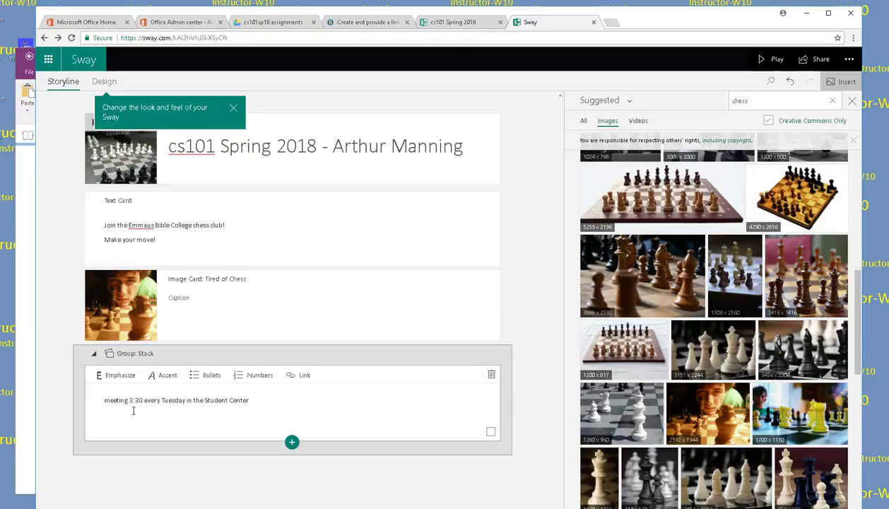
Step: Add a second stacked text card reading 'Come one, come all! Learn strategy!'
left_click(291, 442)
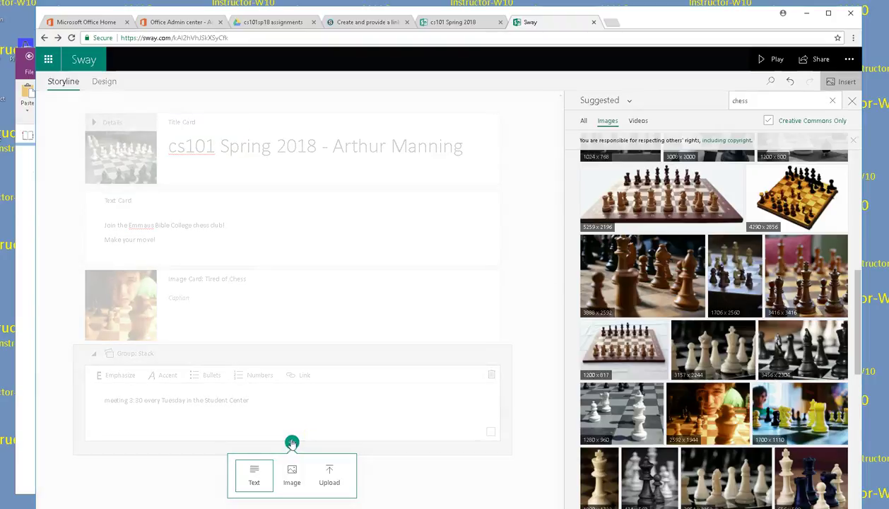
left_click(254, 473)
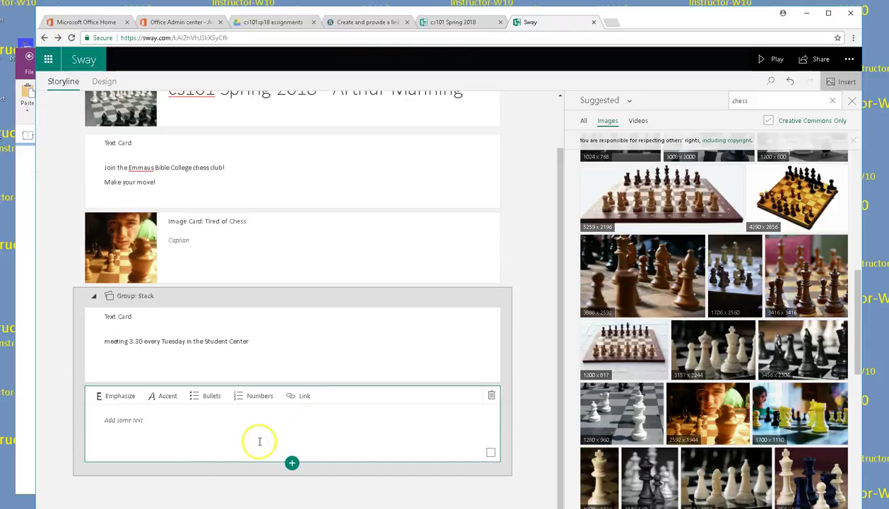
left_click(150, 420)
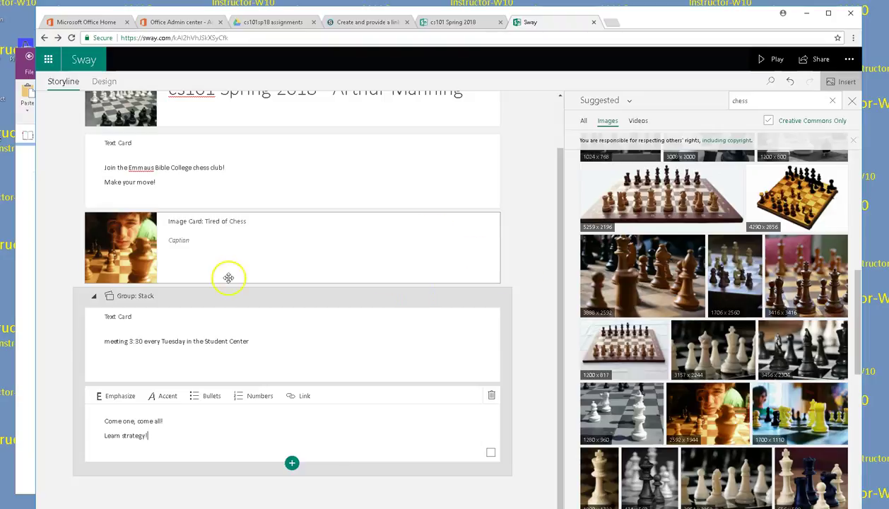
left_click_drag(295, 272, 312, 269)
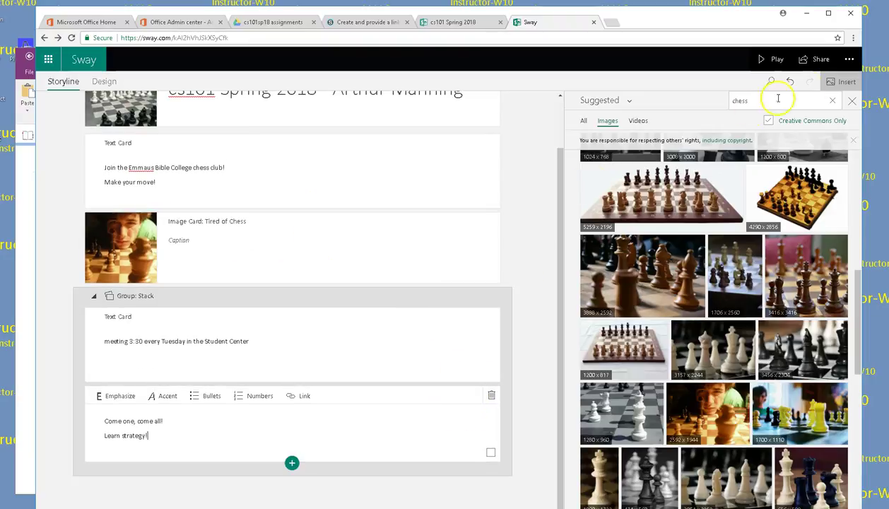
Step: Play the Sway through the invitation, chess photo and meeting slides to the end
left_click(763, 59)
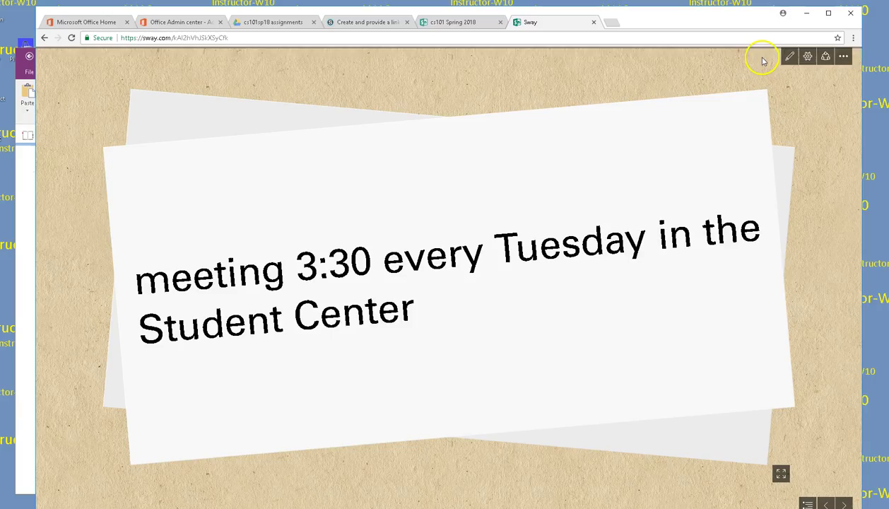
scroll(734, 172, "down", 2)
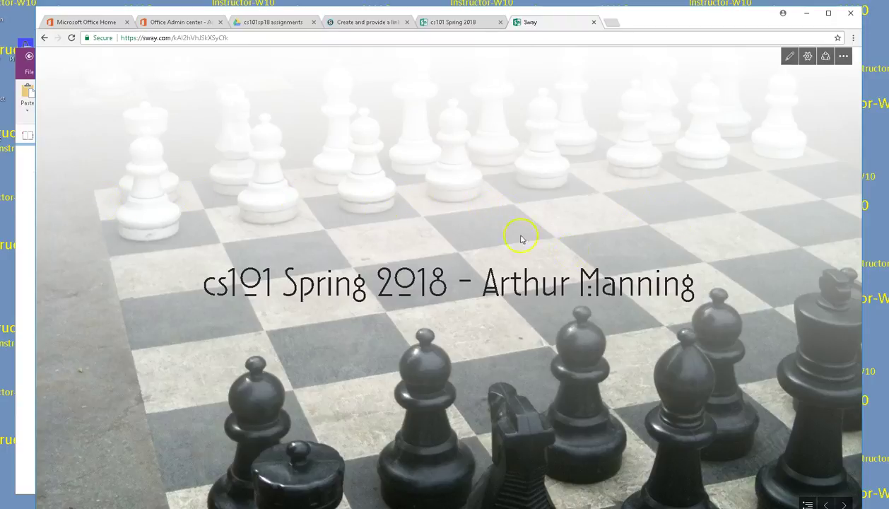
left_click(844, 503)
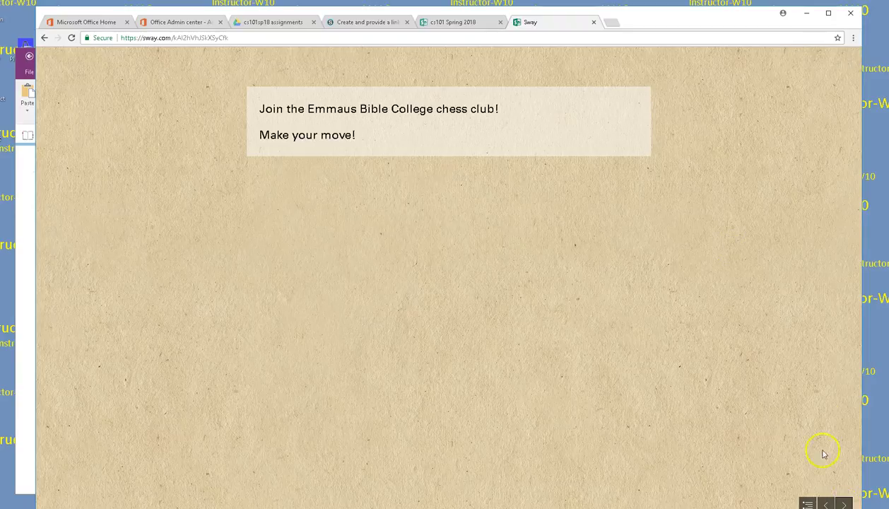
left_click(845, 504)
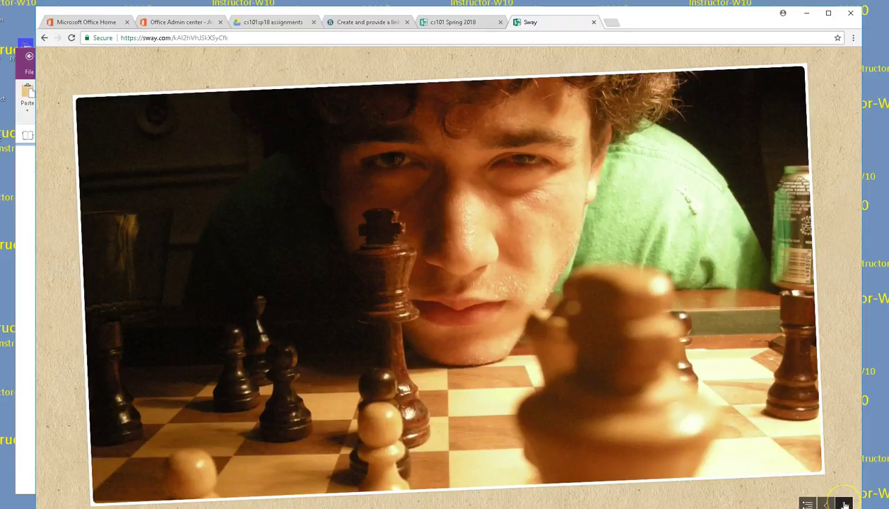
left_click(844, 504)
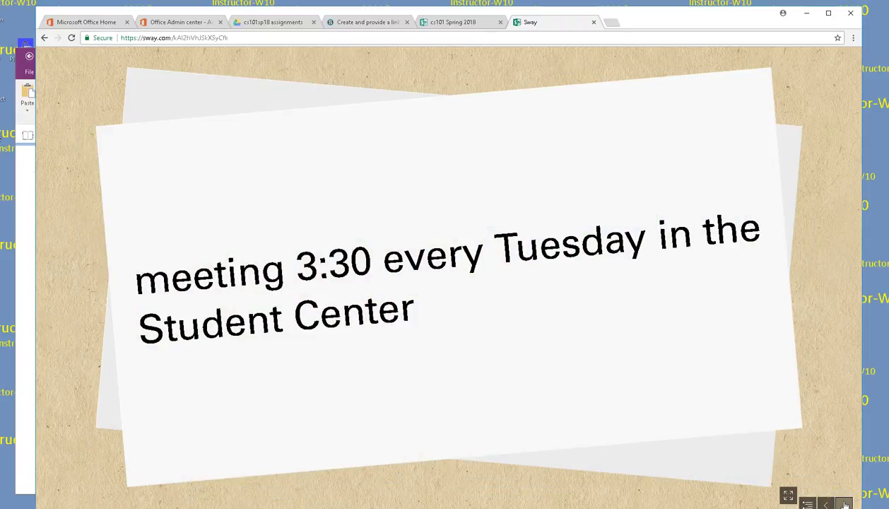
left_click(844, 503)
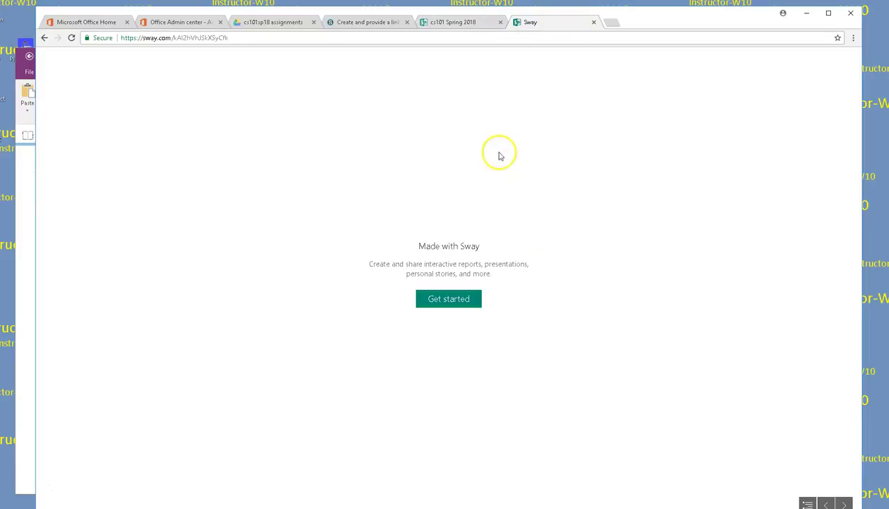
Step: Step back two slides to the chess photo and return to editing
left_click(825, 503)
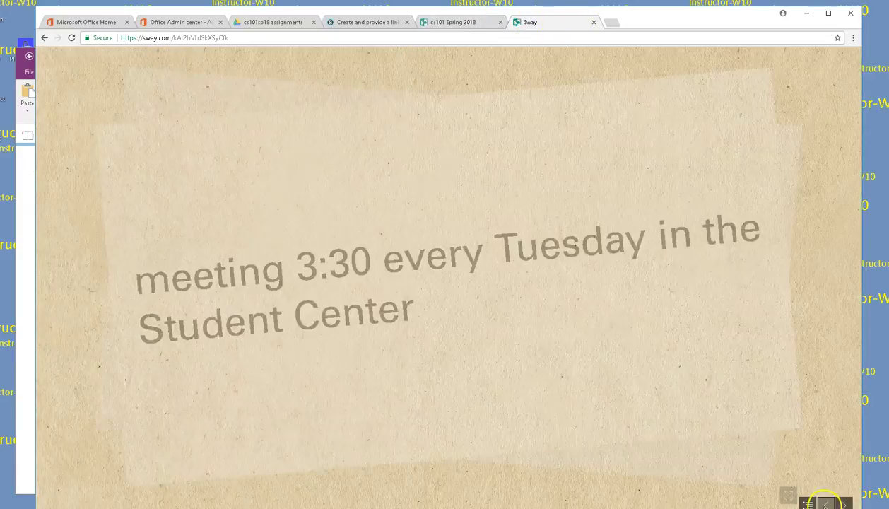
left_click(825, 504)
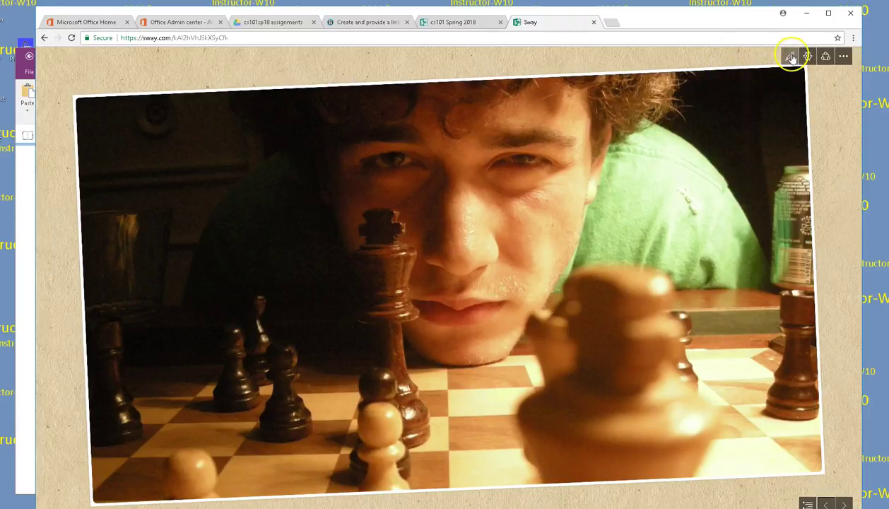
left_click(789, 55)
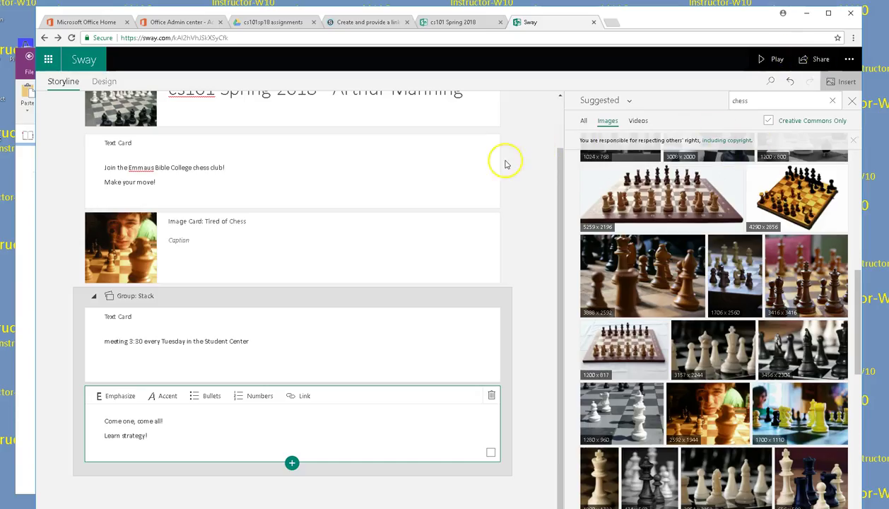
scroll(536, 157, "up", 2)
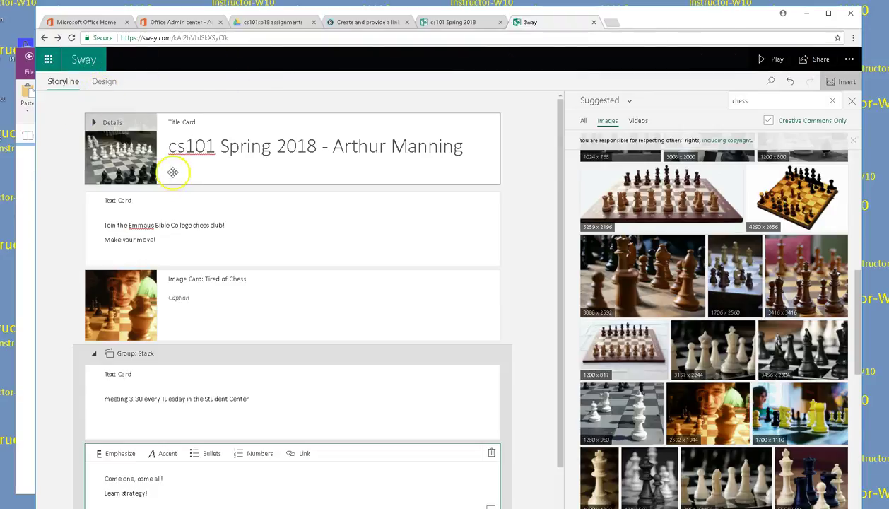
left_click(103, 82)
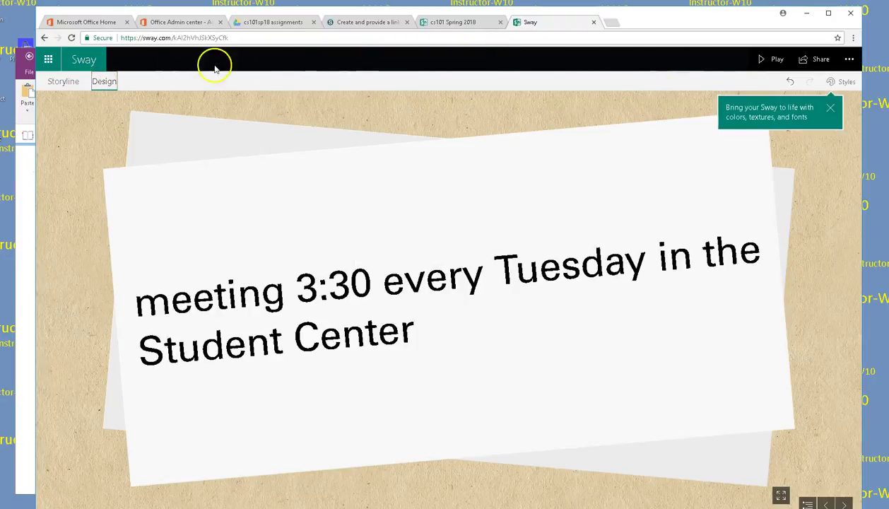
left_click(73, 83)
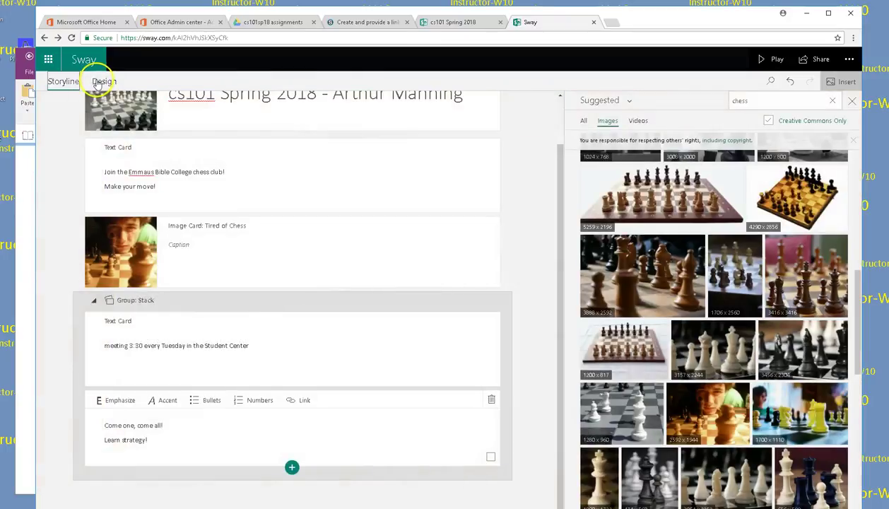
left_click(104, 82)
left_click(294, 254)
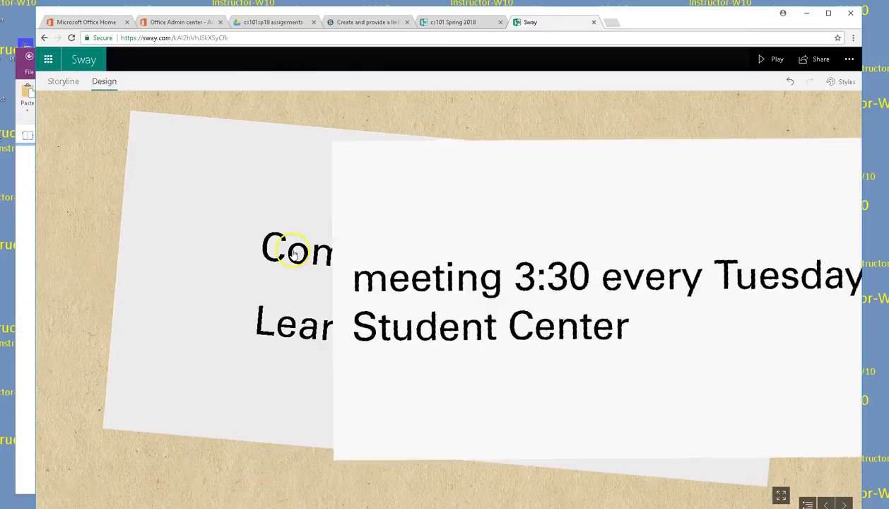
left_click(304, 182)
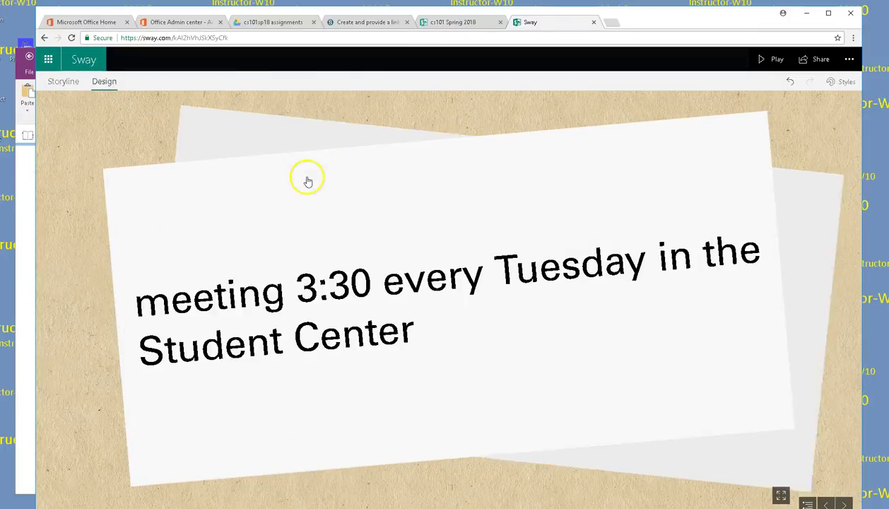
left_click(322, 214)
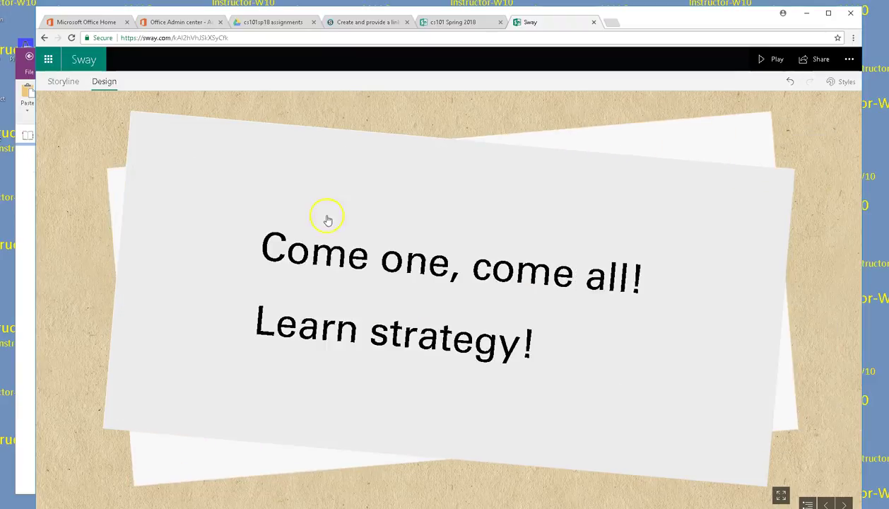
left_click(63, 81)
scroll(466, 173, "up", 1)
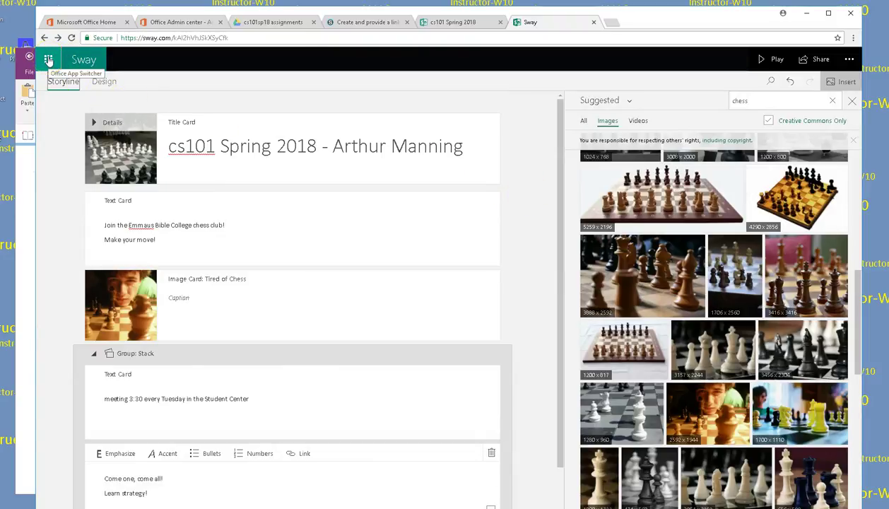
Step: Look through the items in the More options menu
left_click(851, 61)
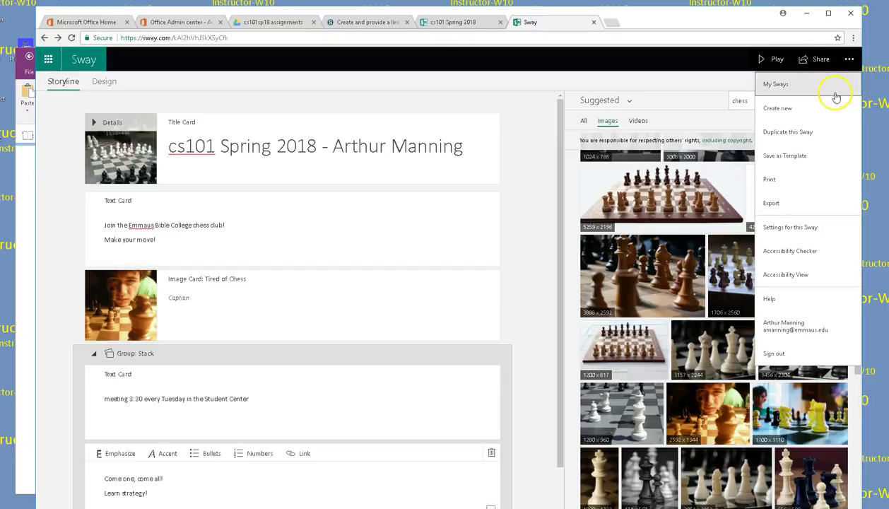
left_click(852, 56)
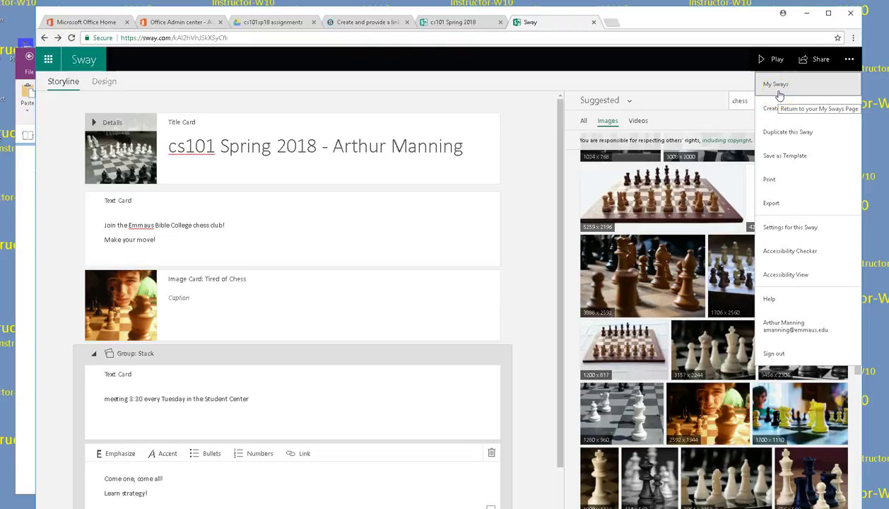
left_click(794, 158)
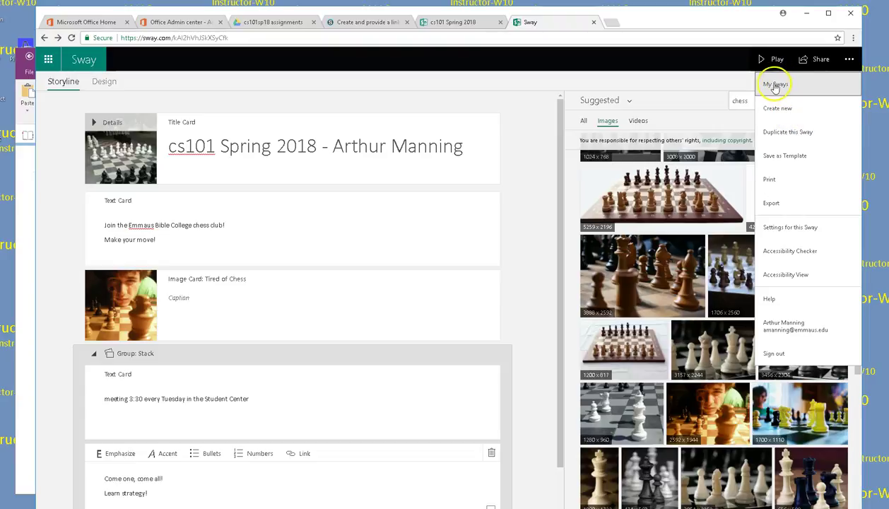
left_click(178, 122)
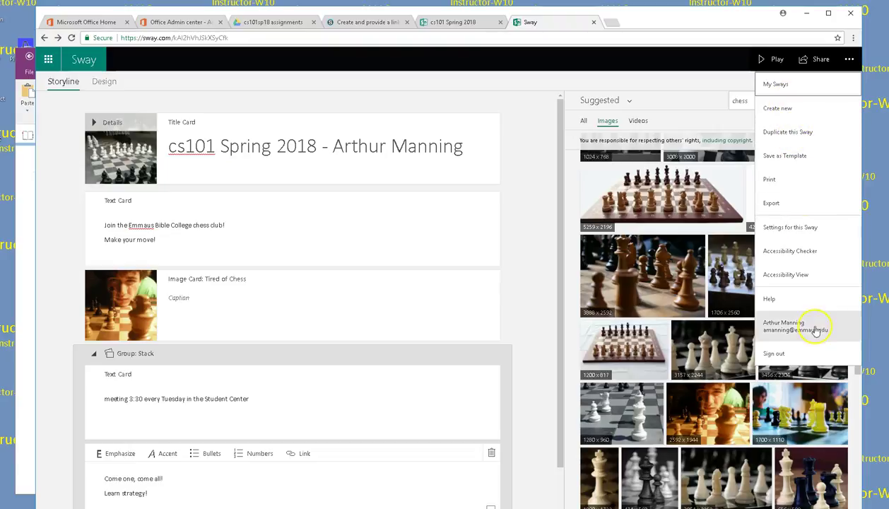
Step: In this Sway's settings, toggle text direction buttons and keep English (United States)
left_click(802, 231)
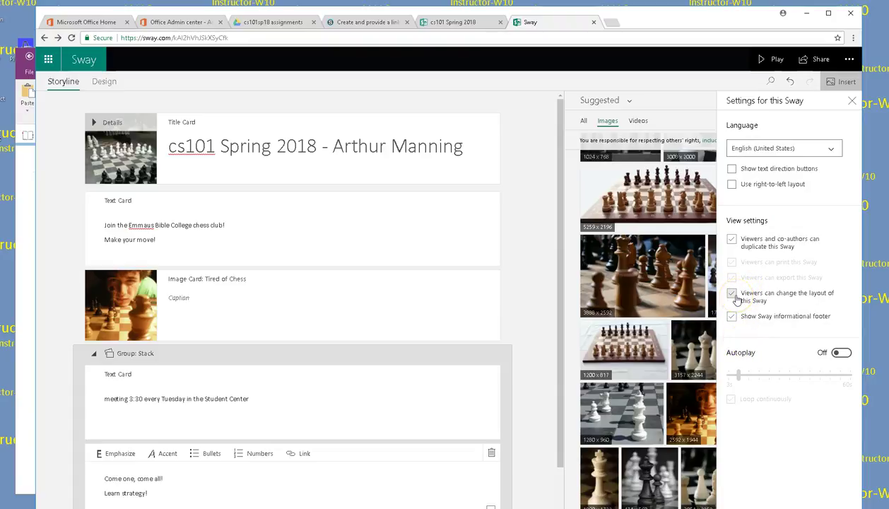
left_click(732, 169)
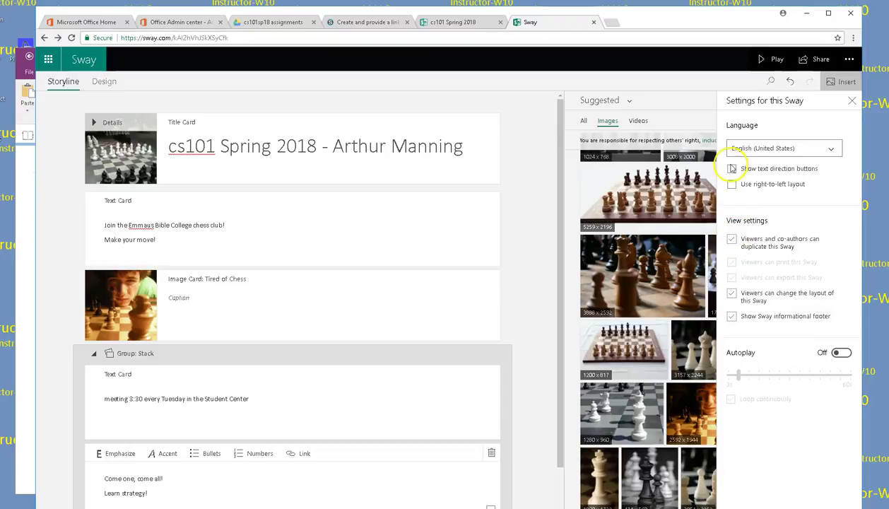
left_click(834, 149)
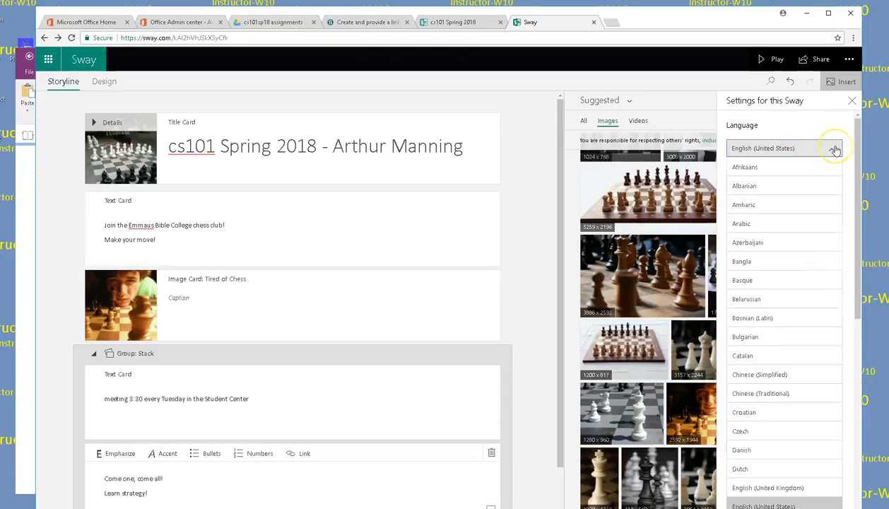
left_click(834, 149)
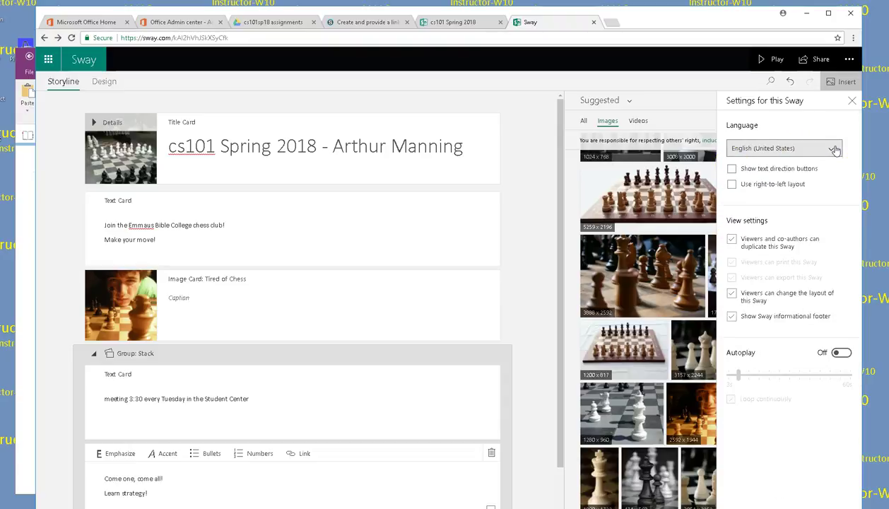
left_click(850, 101)
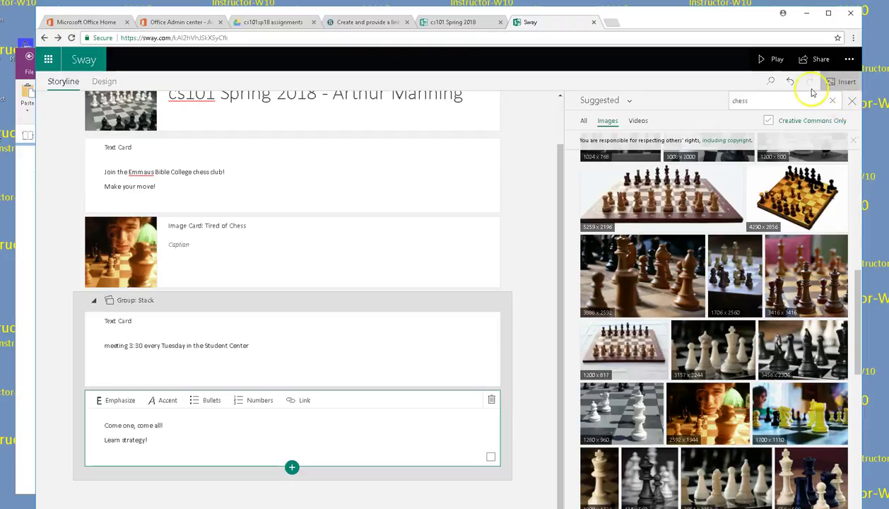
Step: Set the chess Sway's sharing to 'Anyone with a link', select the link, and return to Schoology
left_click(848, 65)
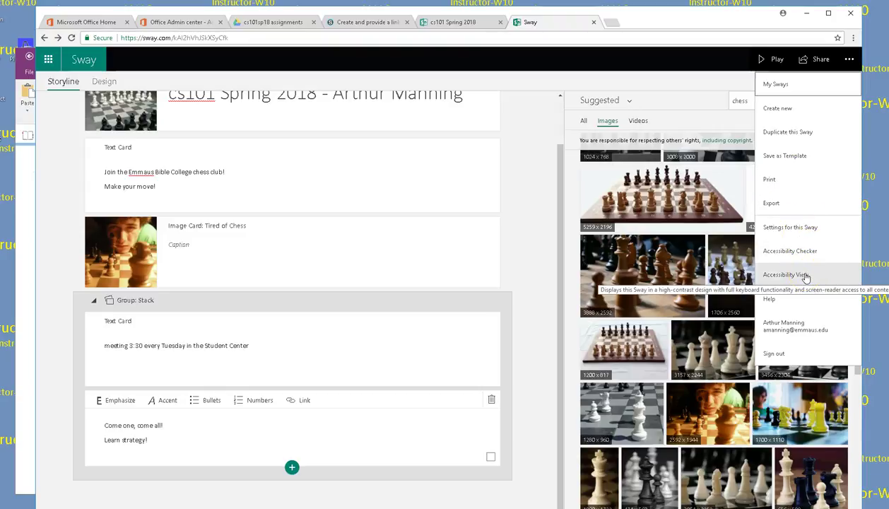
left_click(815, 61)
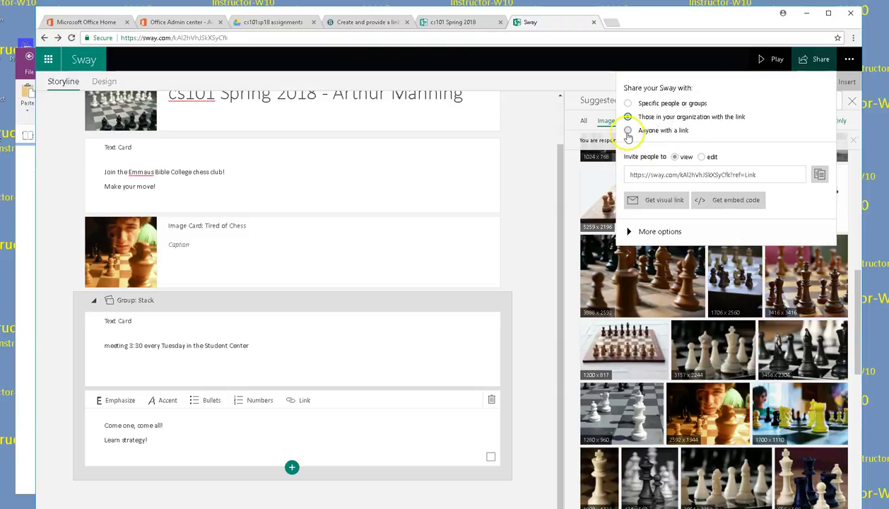
left_click(627, 131)
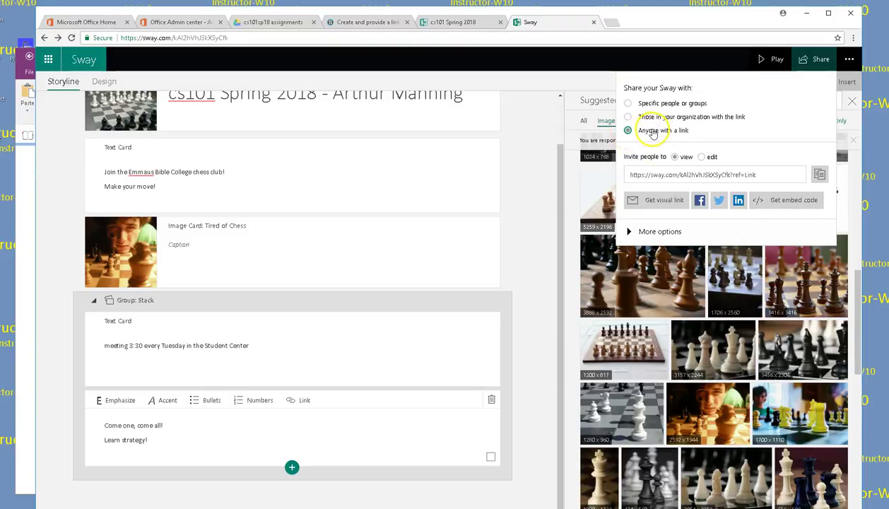
left_click(684, 178)
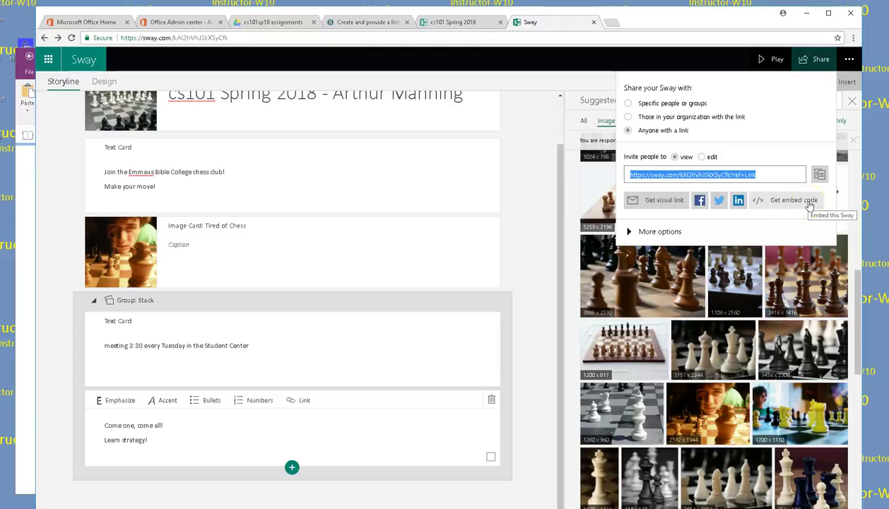
left_click(638, 237)
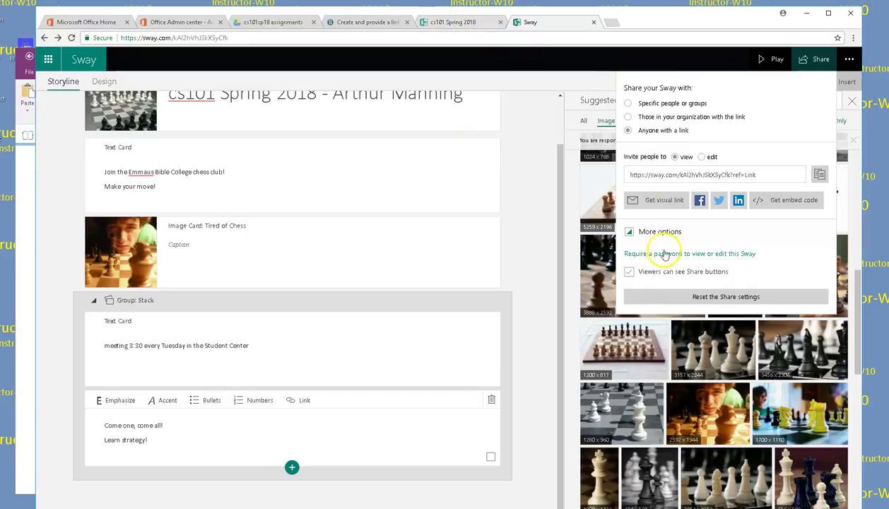
left_click(350, 23)
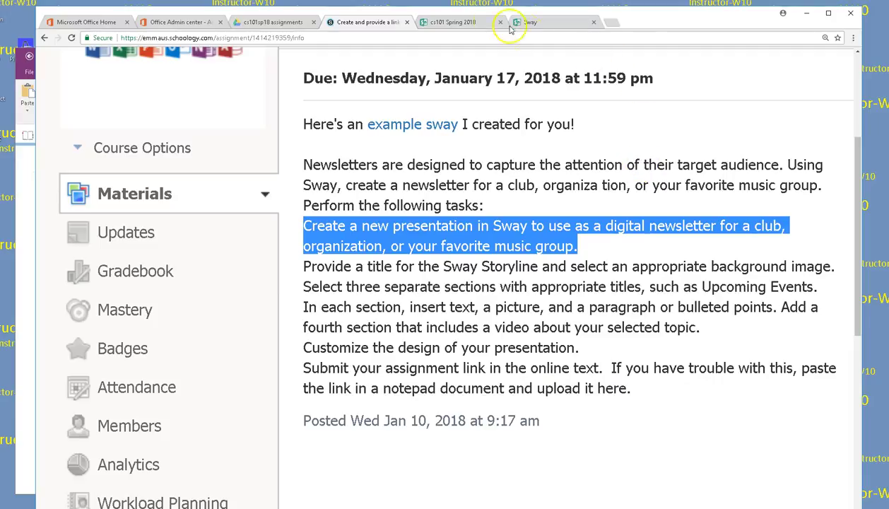
Step: Compare the cs101 Spring 2018 and chess club Sway tabs, then open the chess Sway's '...' menu
left_click(465, 22)
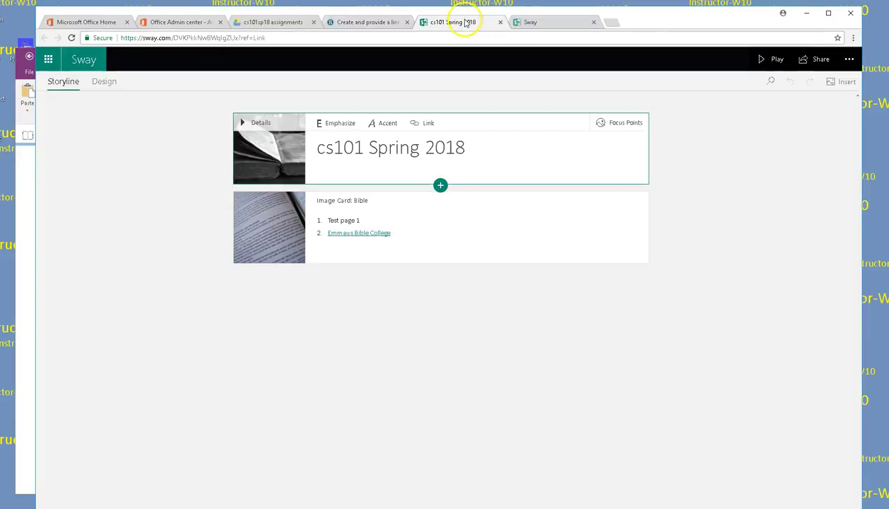
left_click(538, 24)
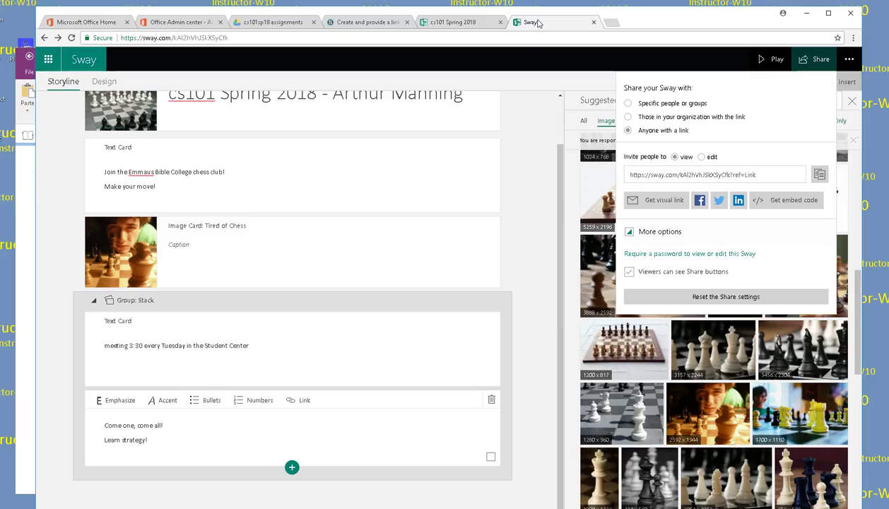
left_click(463, 22)
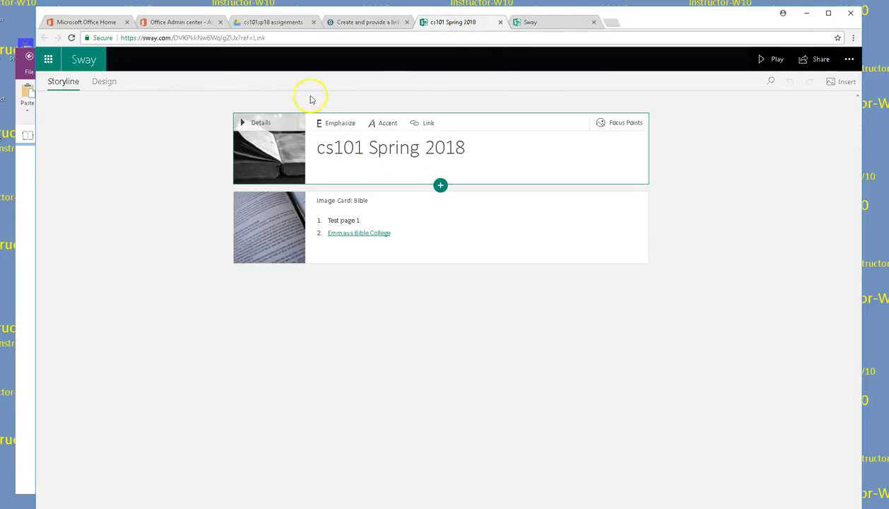
left_click(552, 27)
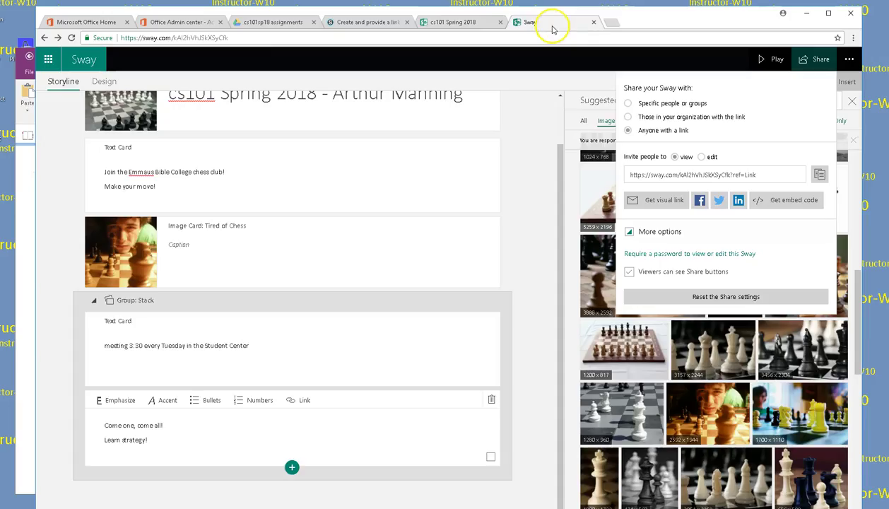
left_click(851, 61)
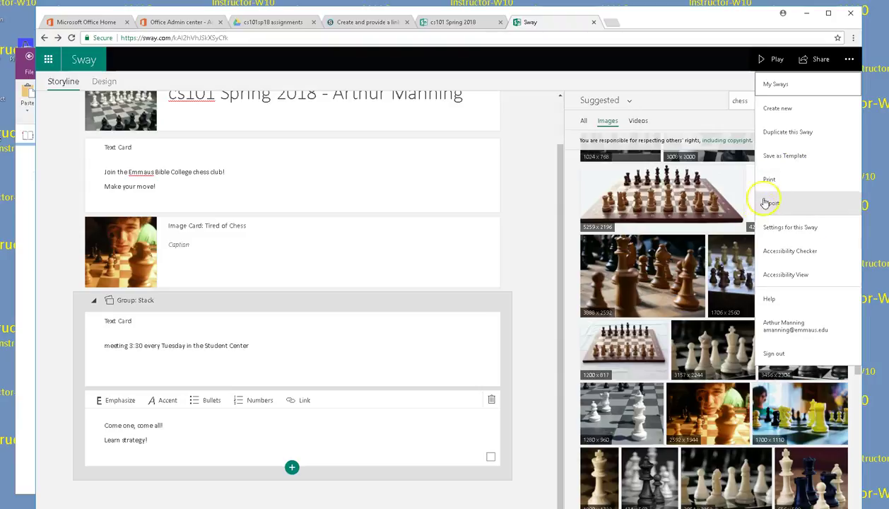
Step: Open the Caving in Dubuque Sway from the My Sways collection
left_click(780, 86)
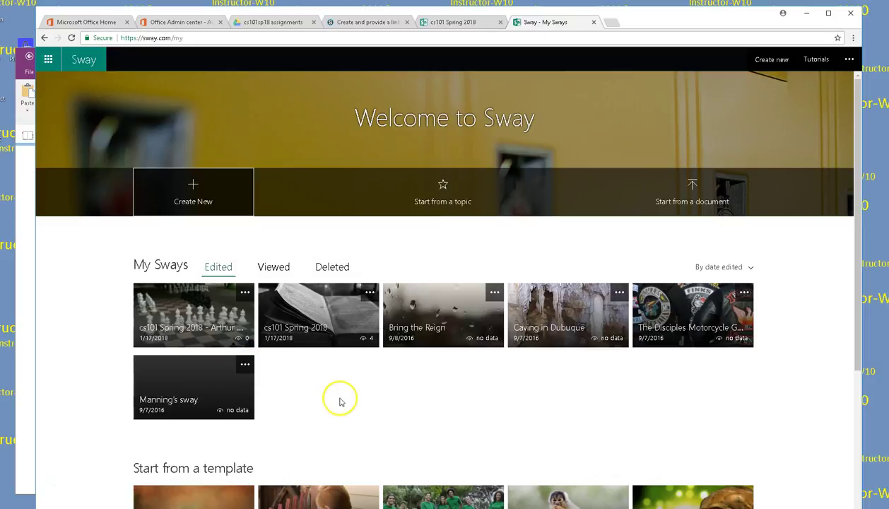
scroll(361, 397, "down", 2)
scroll(361, 397, "up", 1)
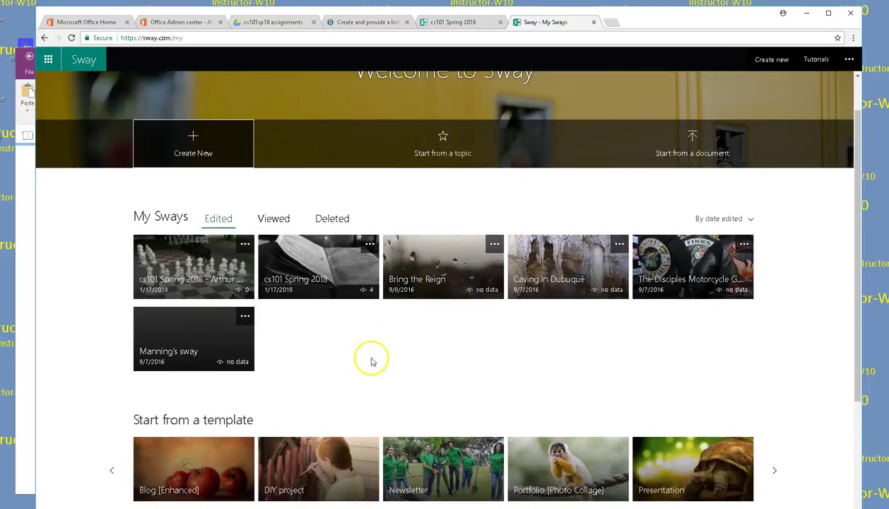
scroll(372, 360, "down", 1)
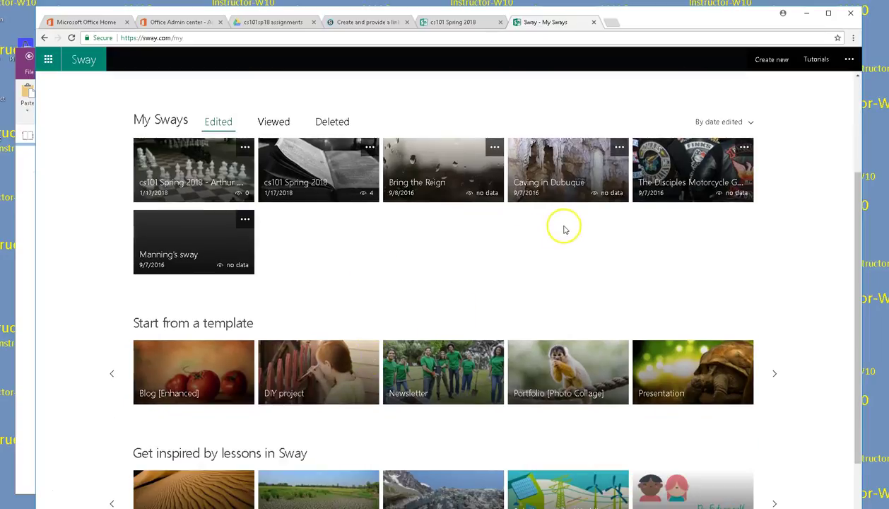
left_click(573, 166)
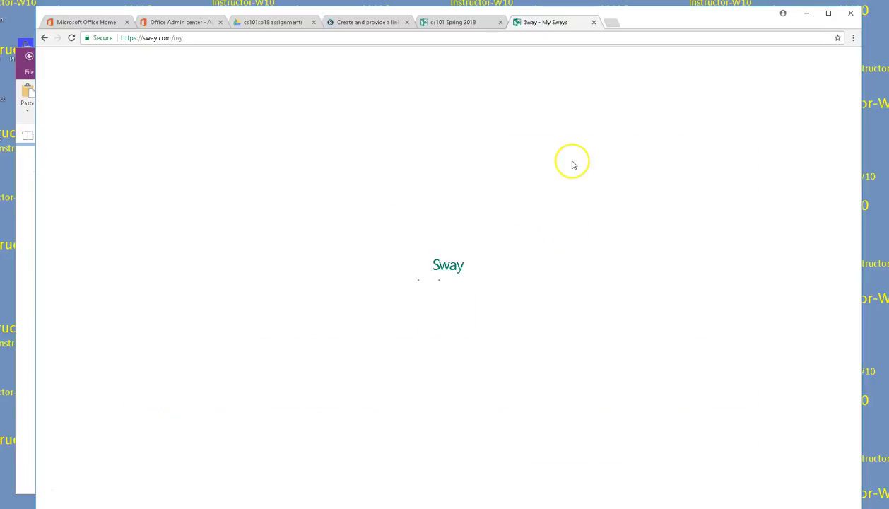
scroll(728, 237, "down", 1)
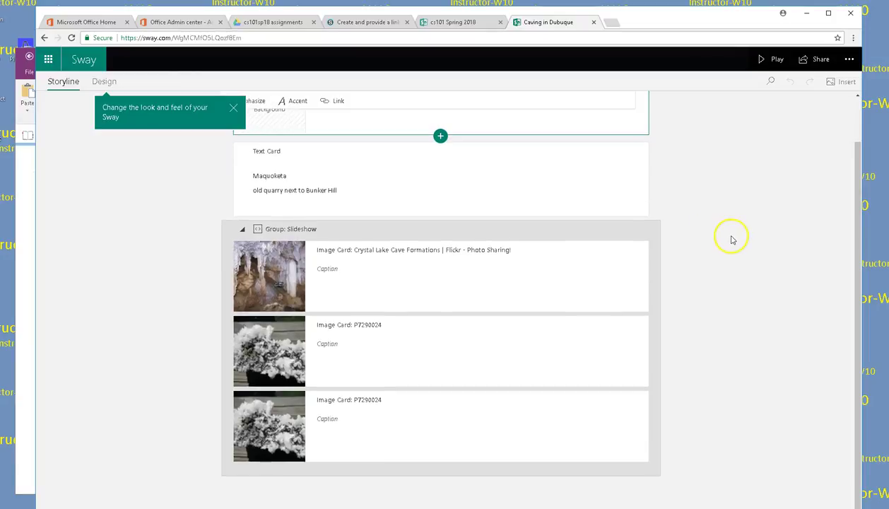
Step: Play the Caving in Dubuque Sway, advance to the closing slide, then go back one slide
left_click(772, 60)
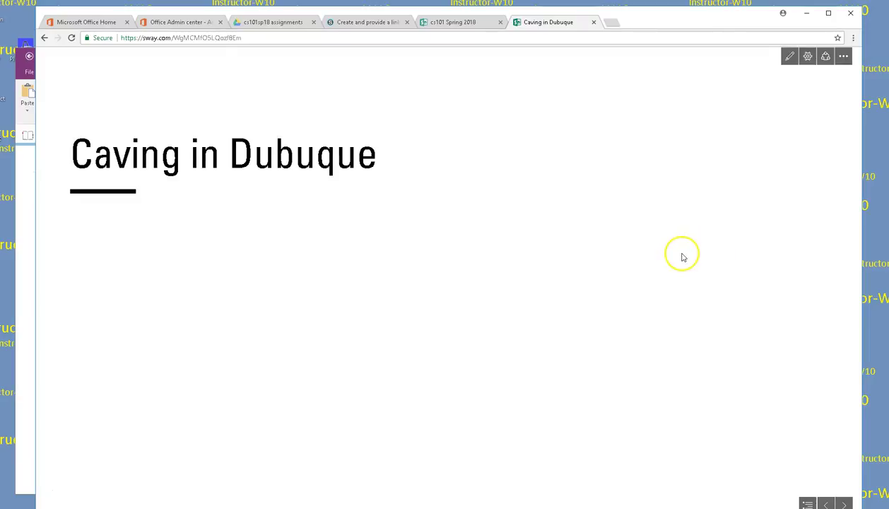
left_click(843, 504)
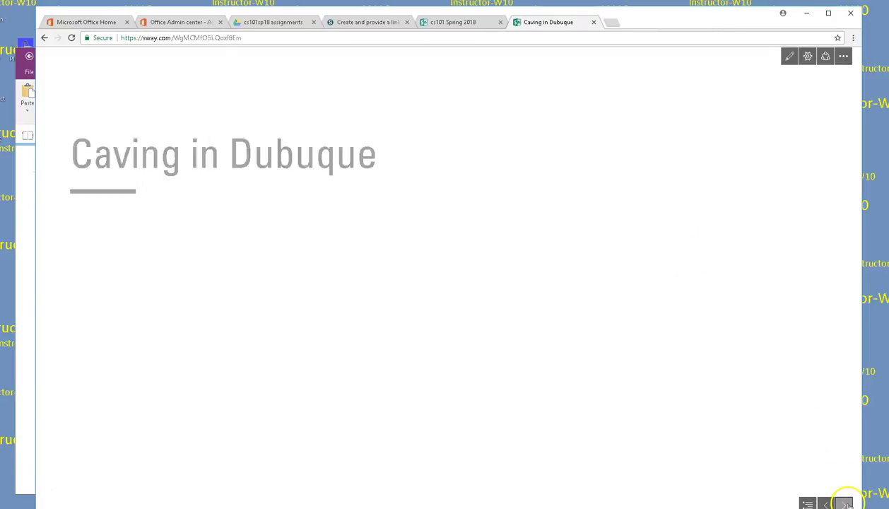
left_click(846, 503)
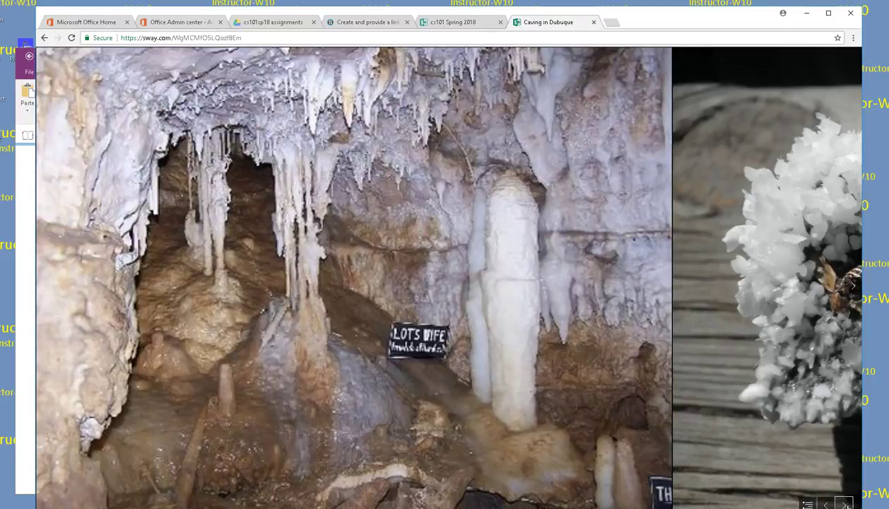
left_click(845, 504)
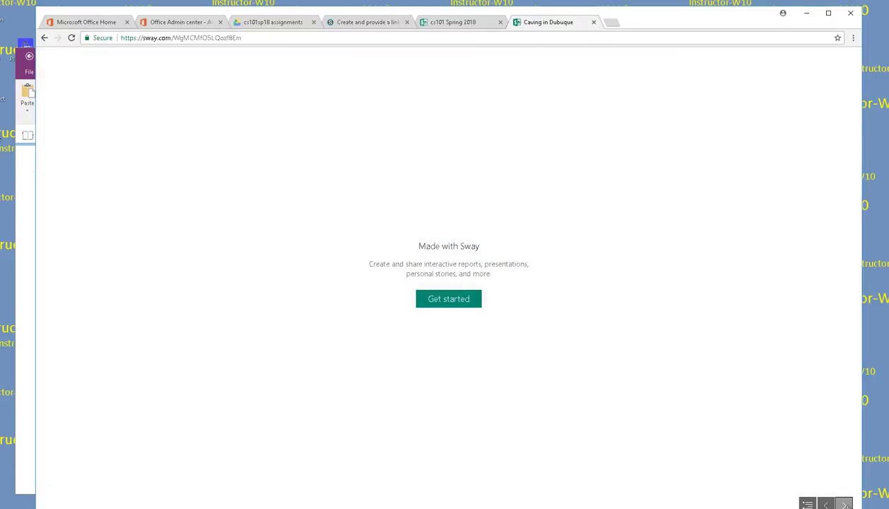
left_click(826, 503)
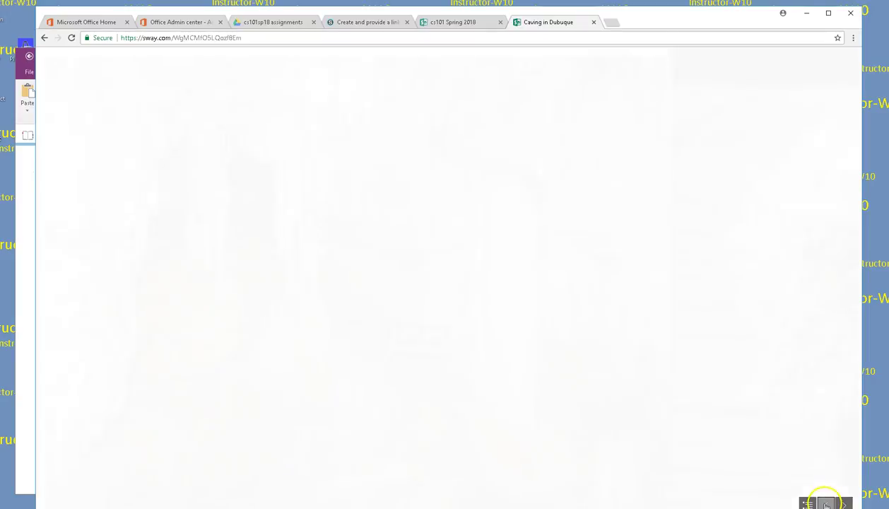
Step: Close the Caving in Dubuque tab and reopen the chess club Sway from My Sways
left_click(594, 21)
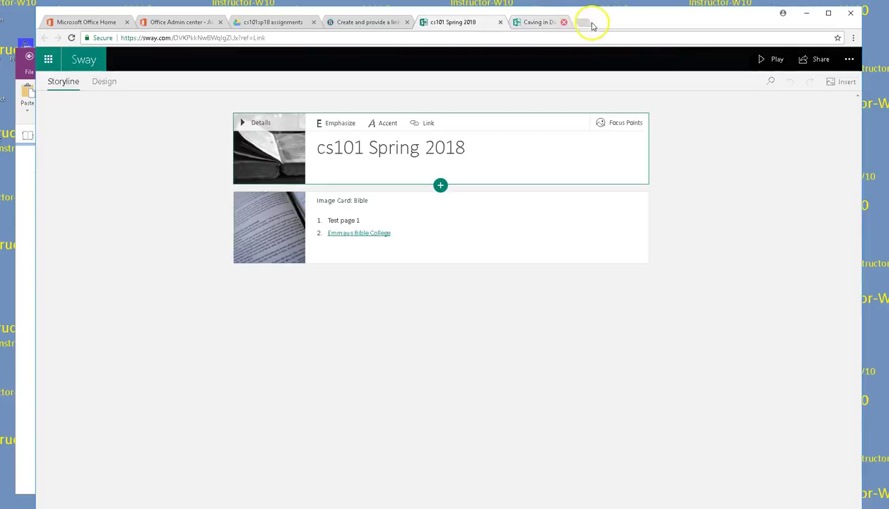
left_click(369, 24)
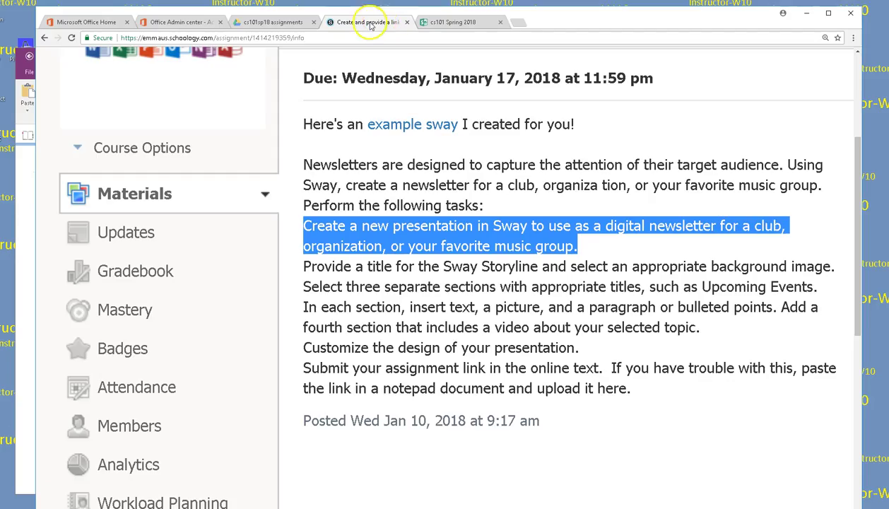
left_click(444, 23)
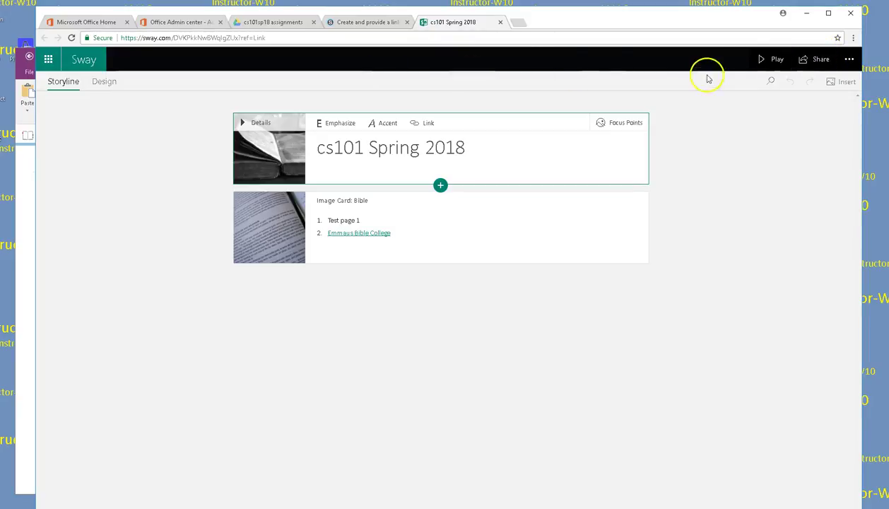
left_click(849, 60)
left_click(784, 84)
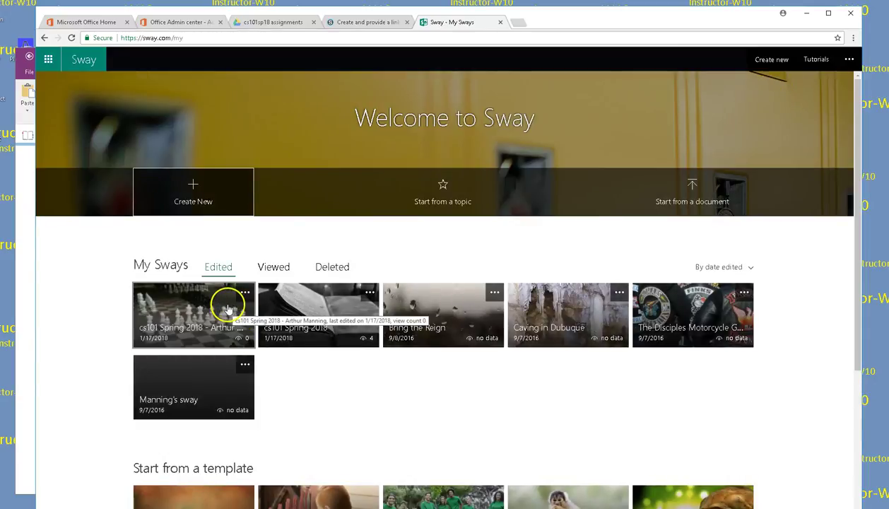
left_click(228, 307)
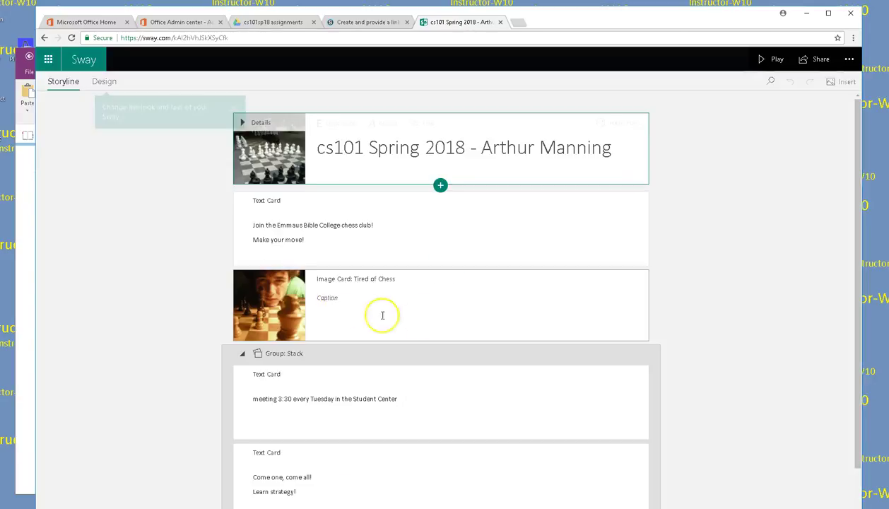
Step: Recheck the chess Sway's anyone-with-a-link share address in the Share panel
left_click(817, 59)
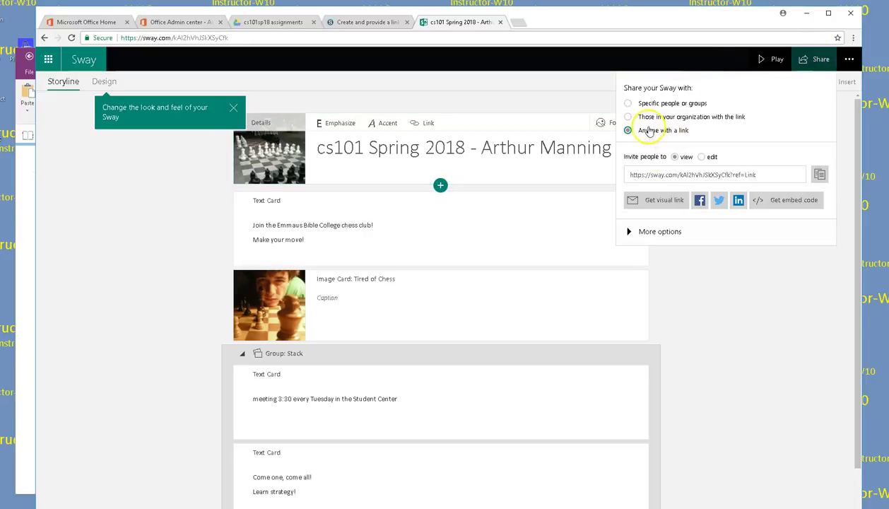
left_click(657, 175)
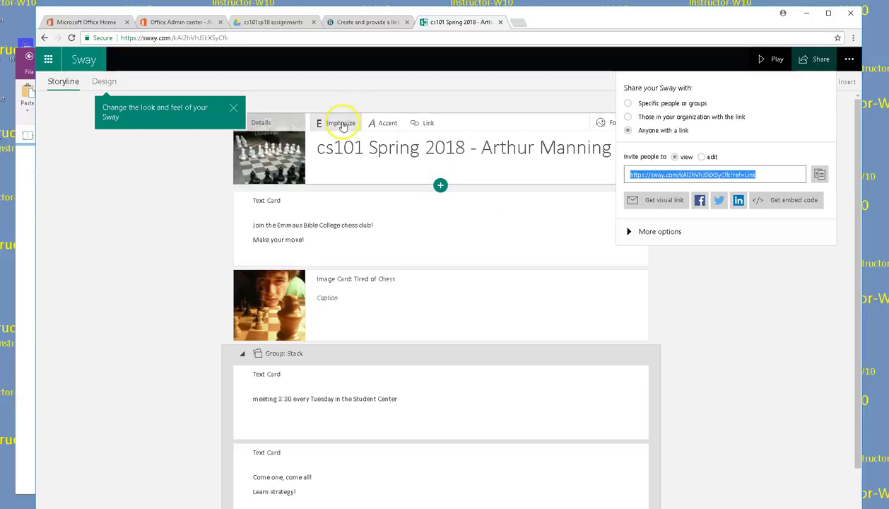
left_click(233, 107)
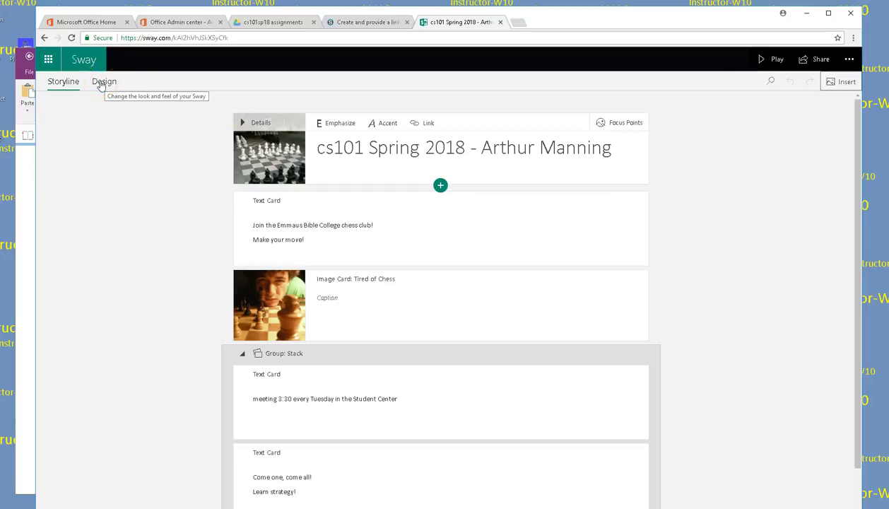
Step: Try the floral pastel style, then apply the fifth-row style with a bold serif title
left_click(103, 81)
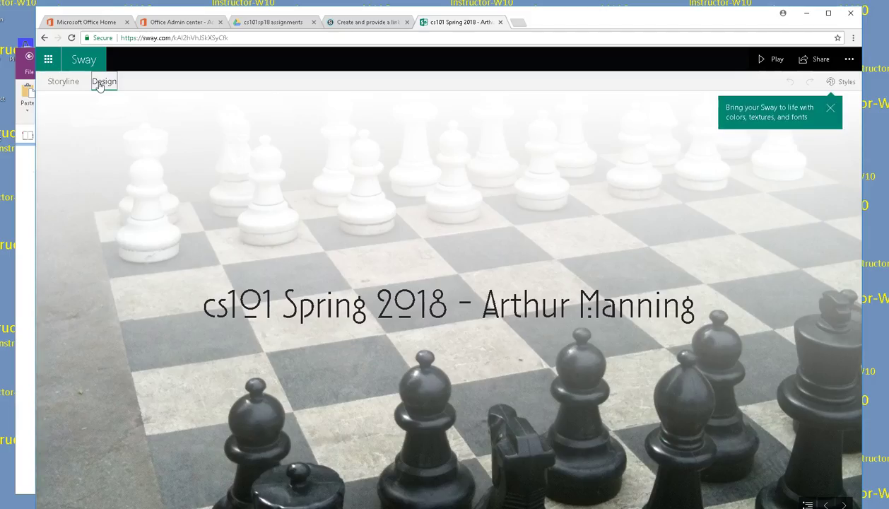
left_click(831, 110)
left_click(839, 84)
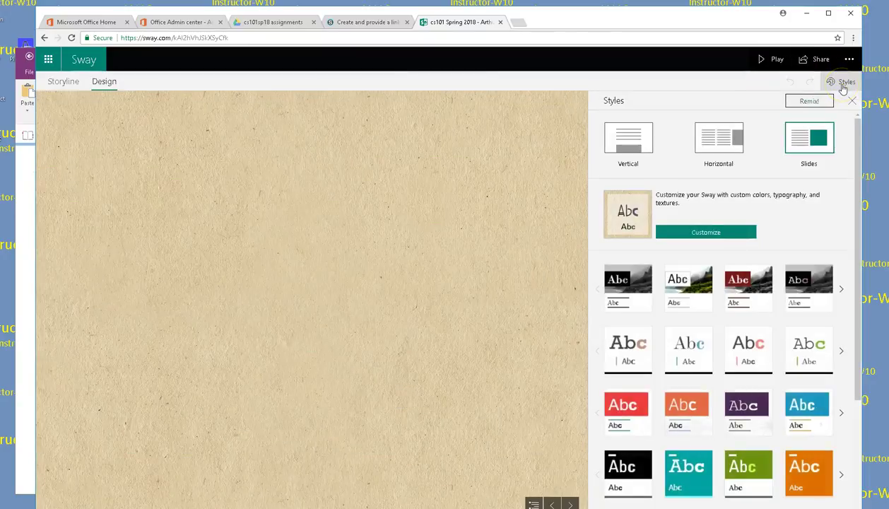
scroll(803, 301, "down", 3)
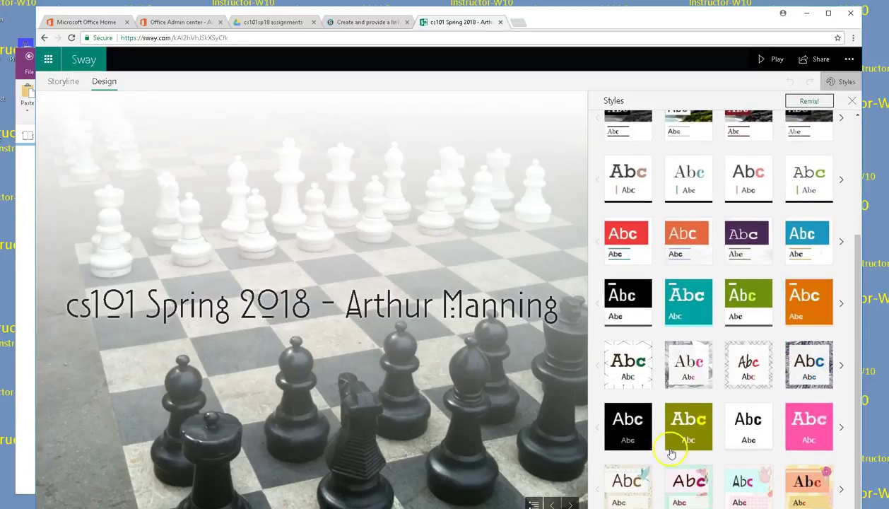
scroll(789, 265, "up", 3)
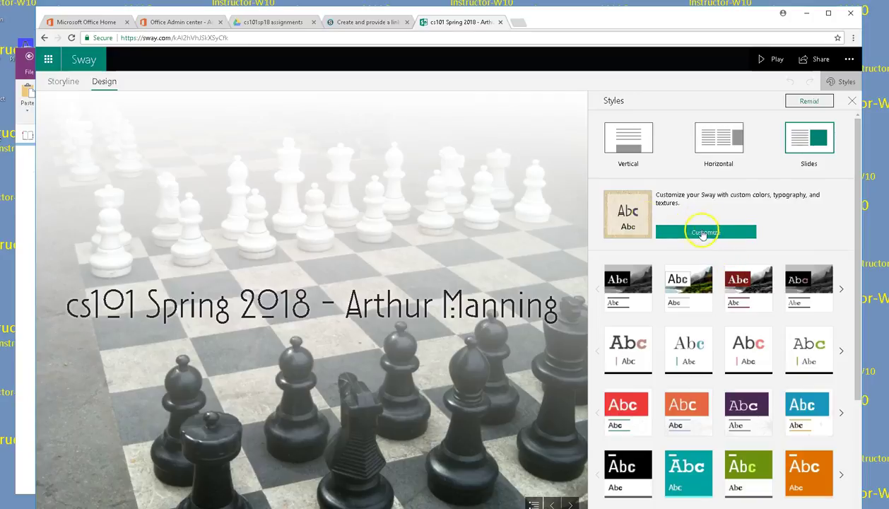
scroll(740, 318, "down", 5)
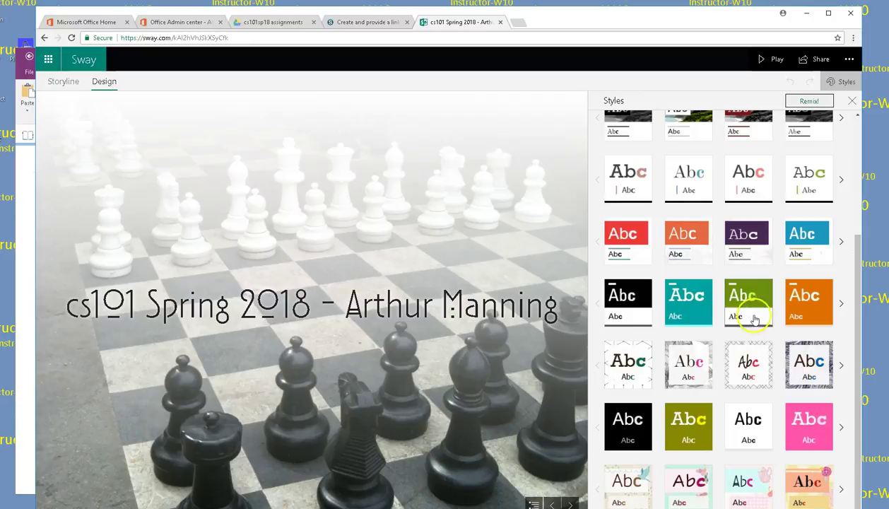
left_click(677, 486)
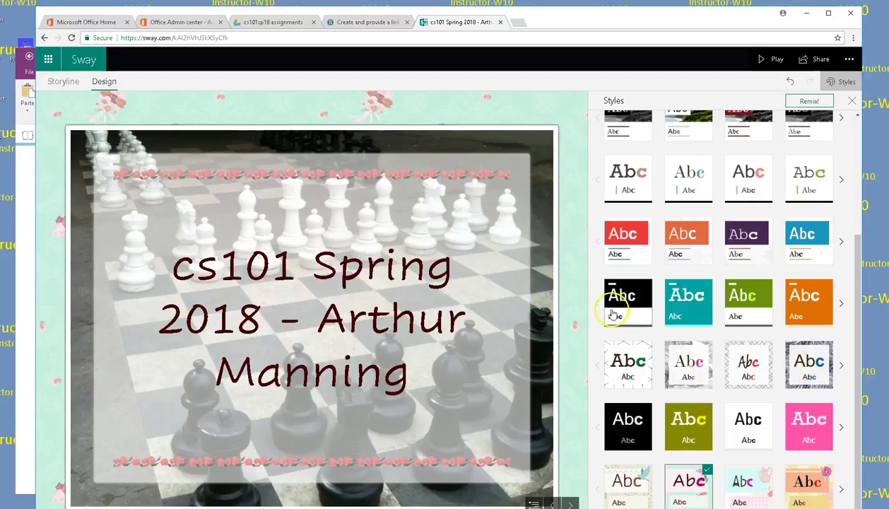
left_click(623, 361)
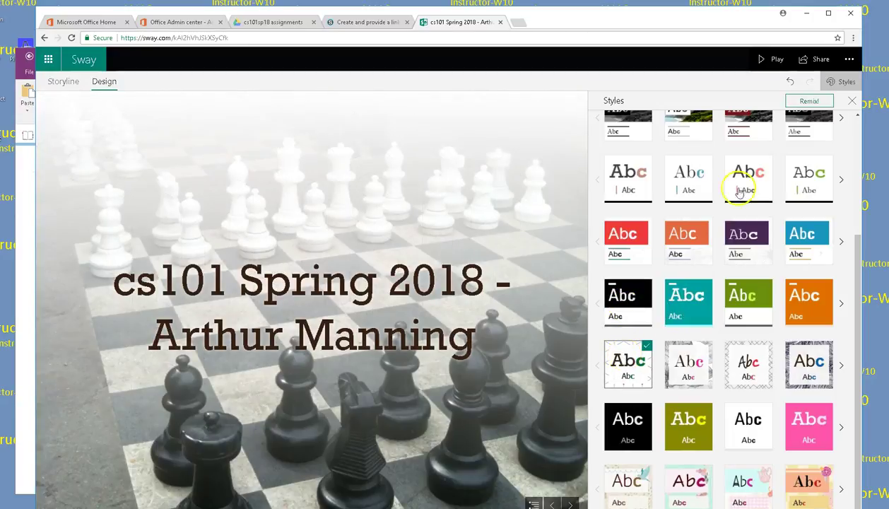
scroll(785, 247, "up", 5)
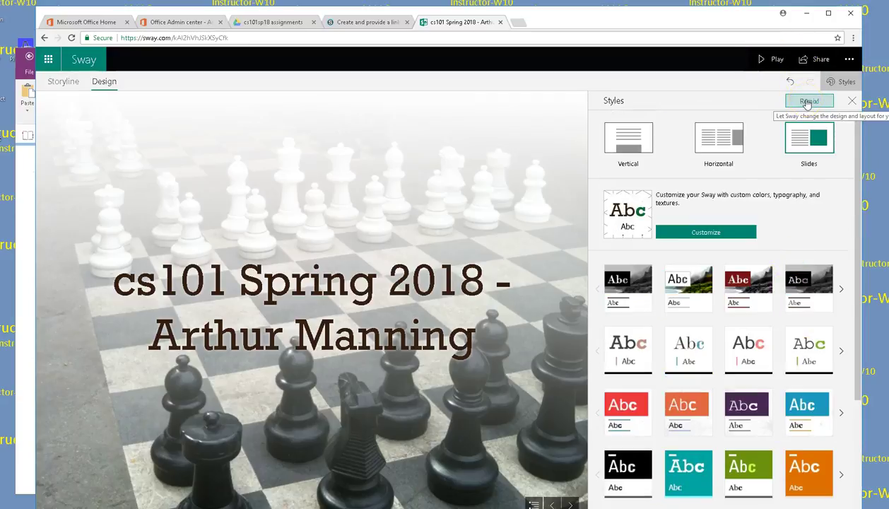
left_click(806, 103)
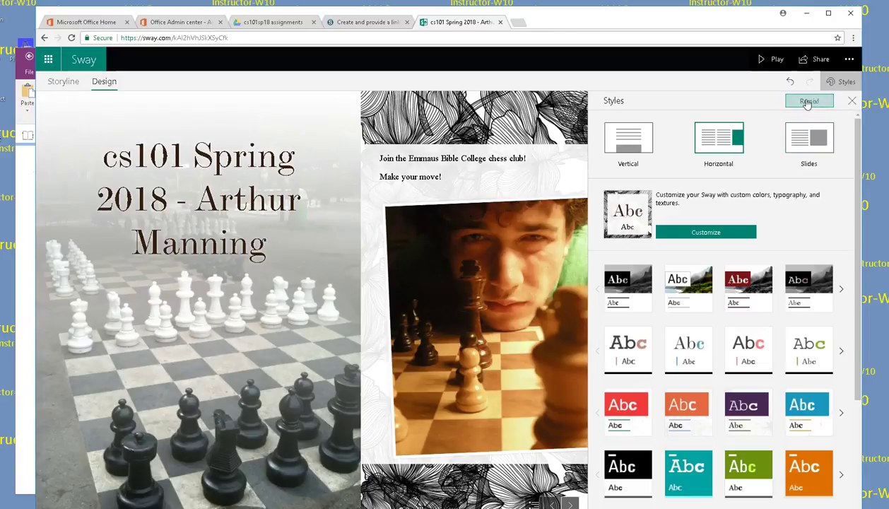
scroll(690, 381, "down", 2)
scroll(688, 384, "up", 2)
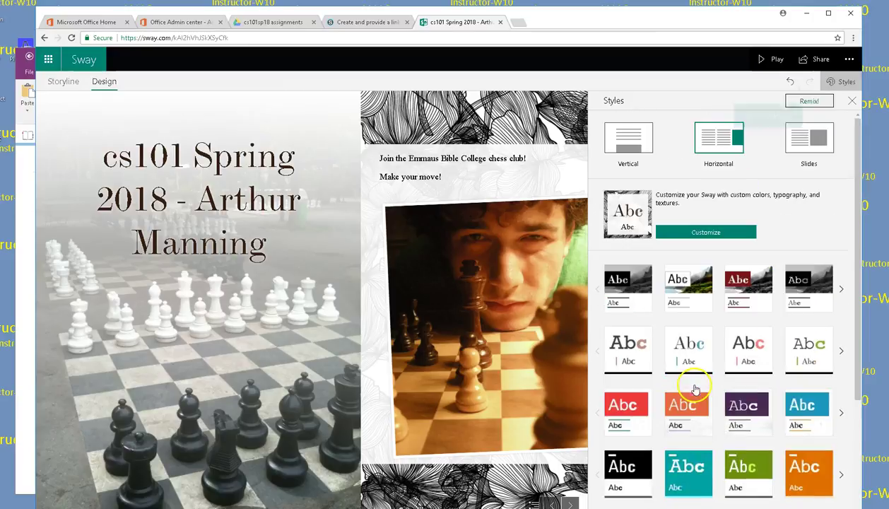
left_click(790, 82)
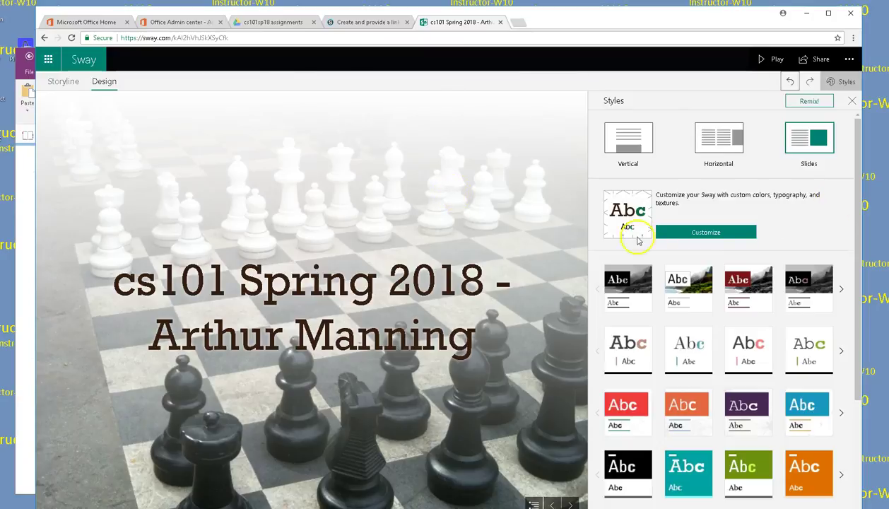
scroll(829, 301, "down", 3)
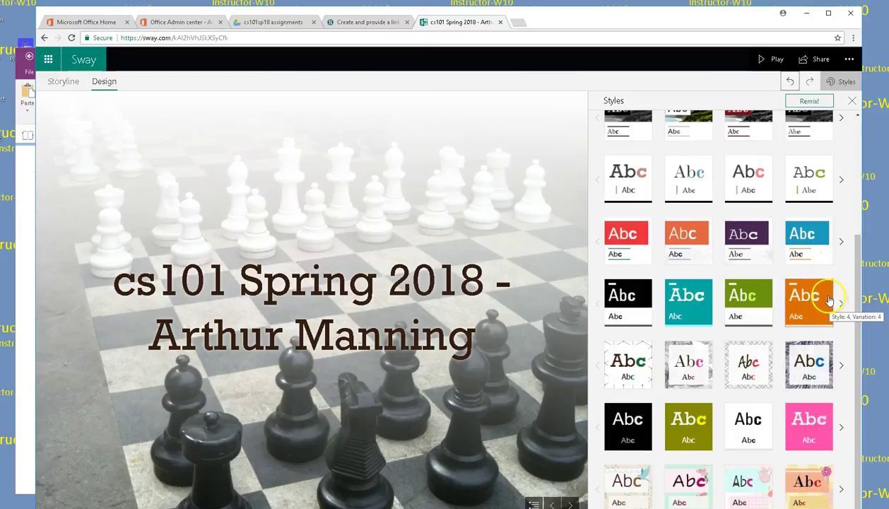
scroll(829, 303, "up", 4)
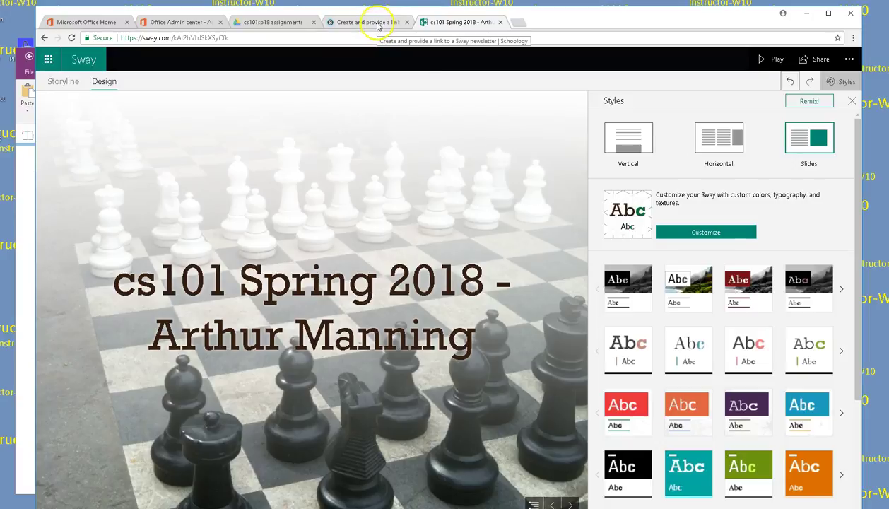
Step: Go from the admin center's active users page to the Office 365 home page
left_click(175, 21)
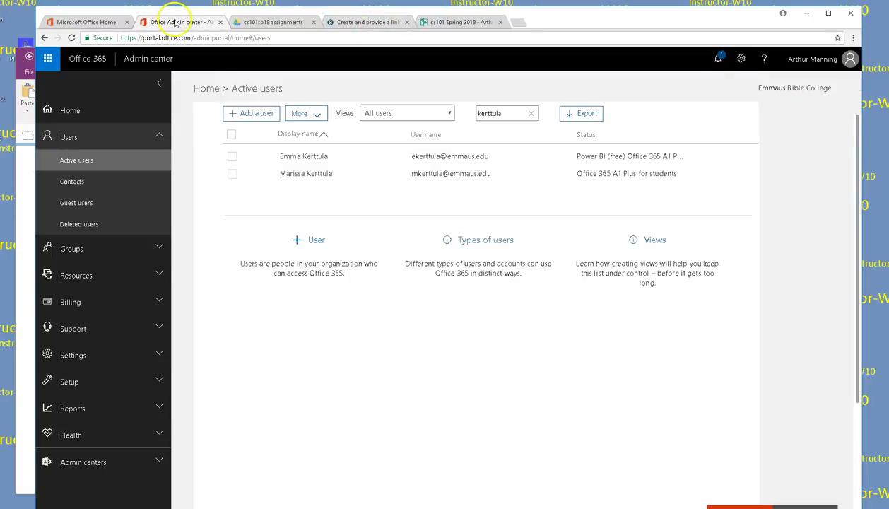
left_click(93, 24)
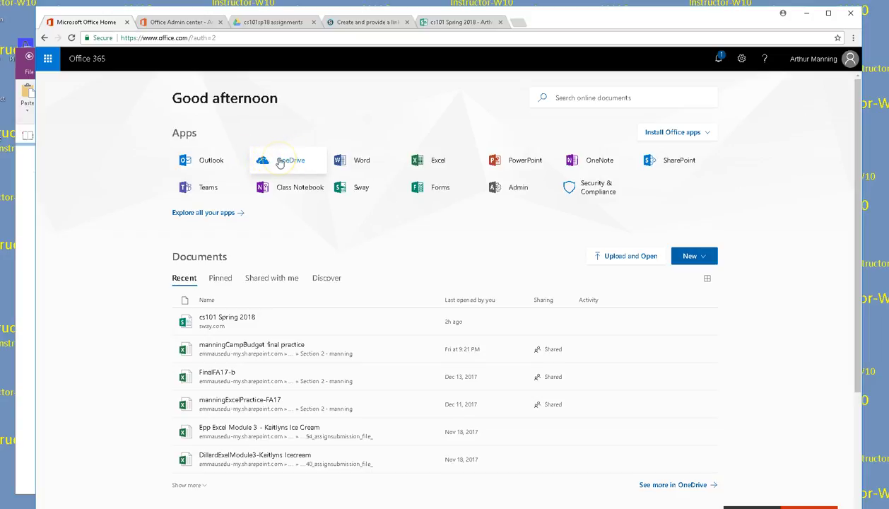
Step: Open OneDrive from the Office home page and view the empty Shared with Everyone folder
left_click(281, 162)
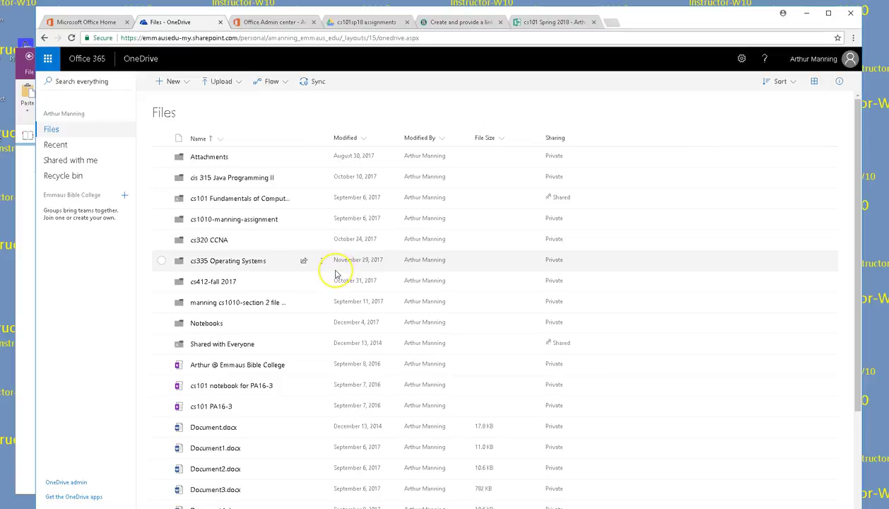
scroll(335, 276, "down", 3)
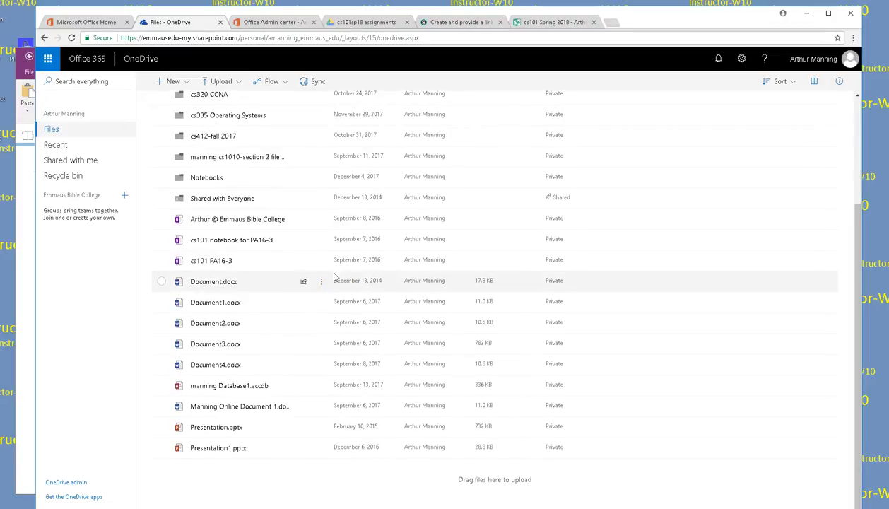
scroll(333, 279, "up", 3)
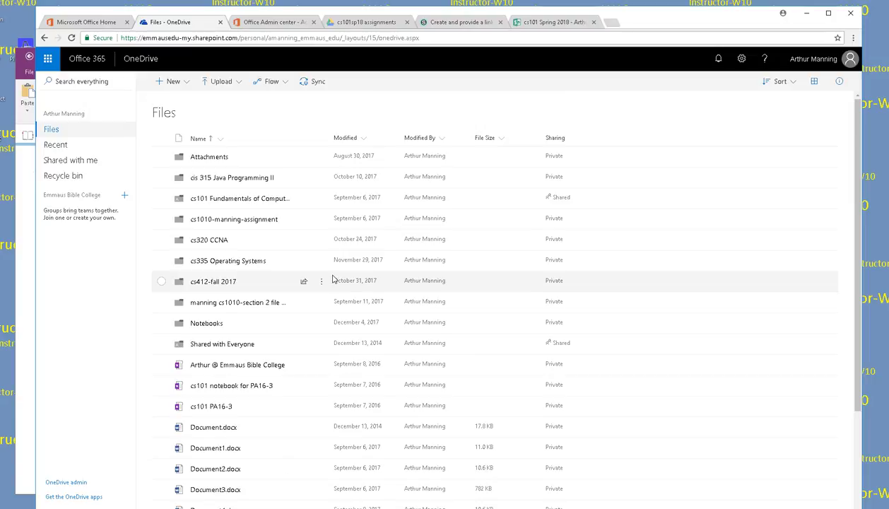
scroll(333, 280, "down", 2)
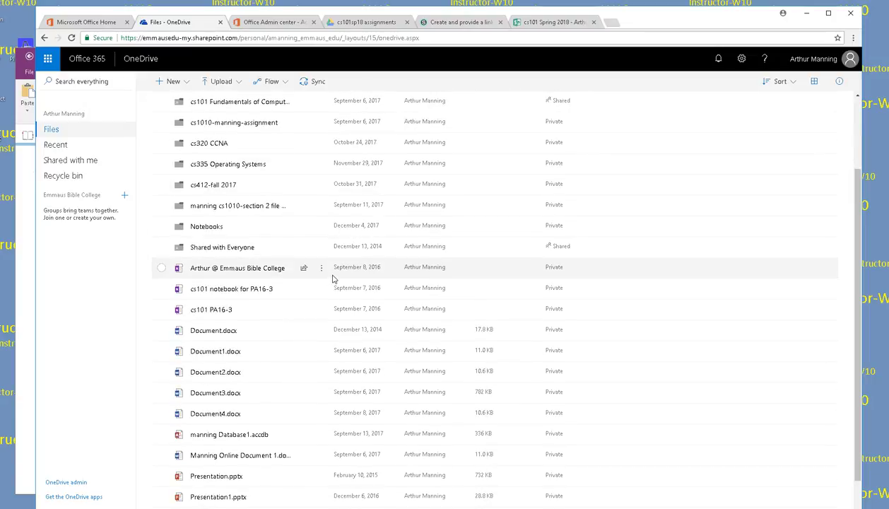
scroll(333, 279, "down", 1)
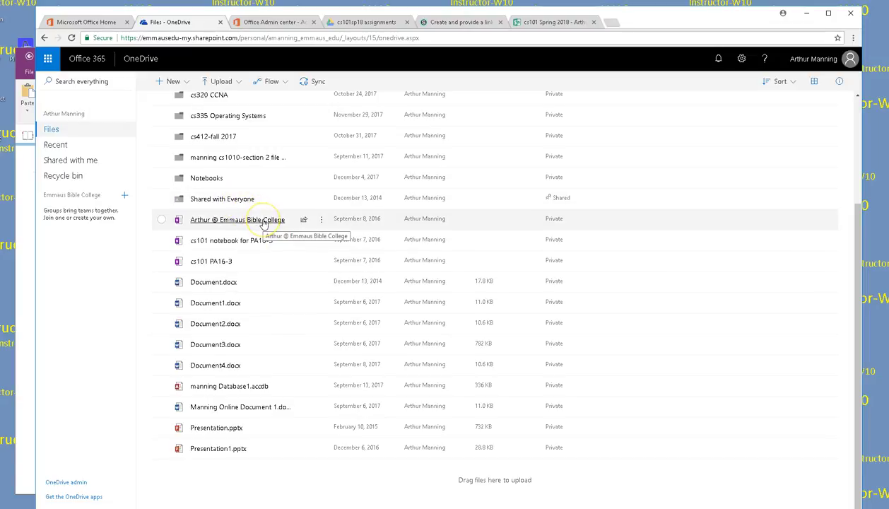
scroll(263, 222, "up", 1)
left_click(225, 247)
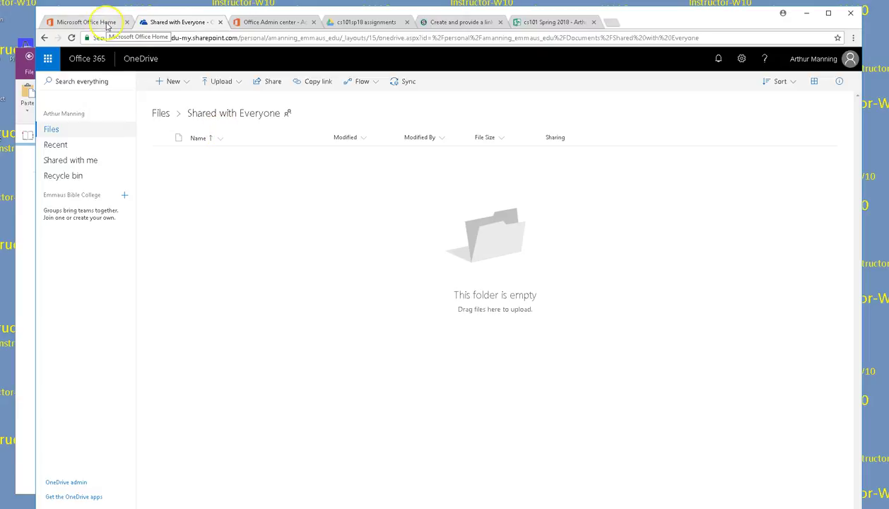
Step: Close the Office Admin center tab and switch to the Schoology Sway newsletter assignment
left_click(276, 22)
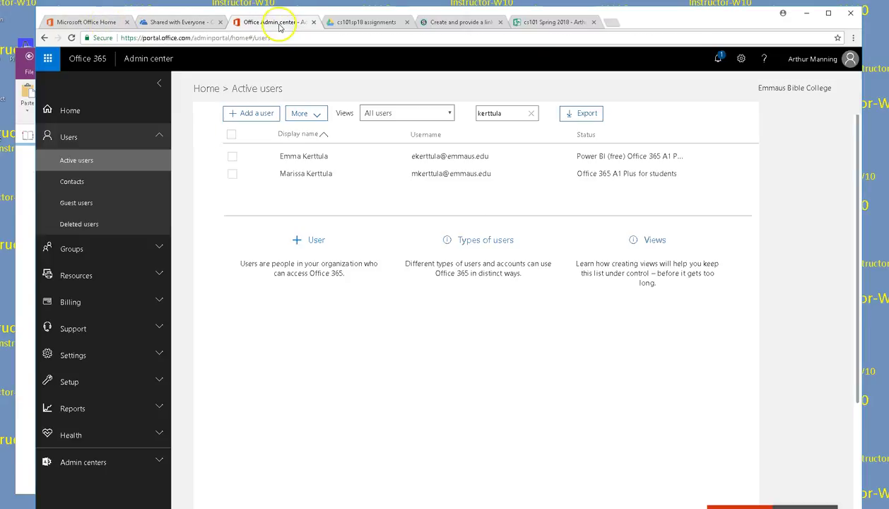
left_click(88, 22)
left_click(250, 22)
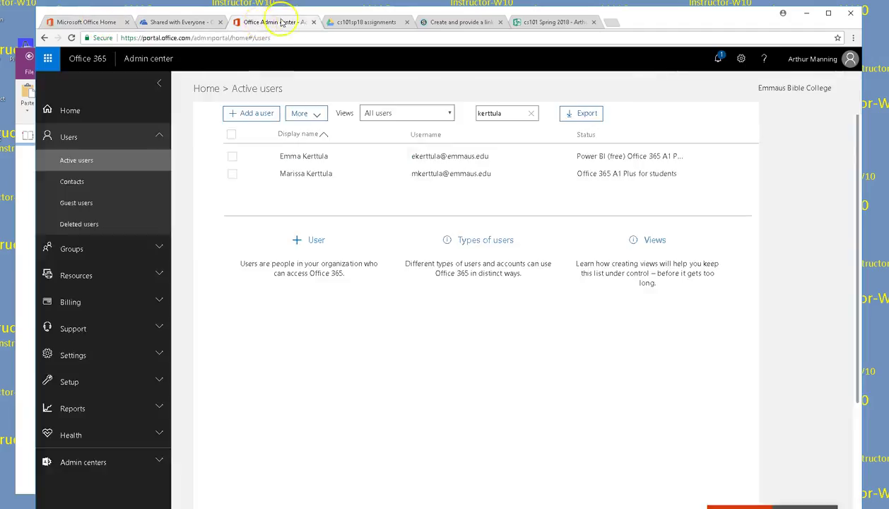
left_click(313, 21)
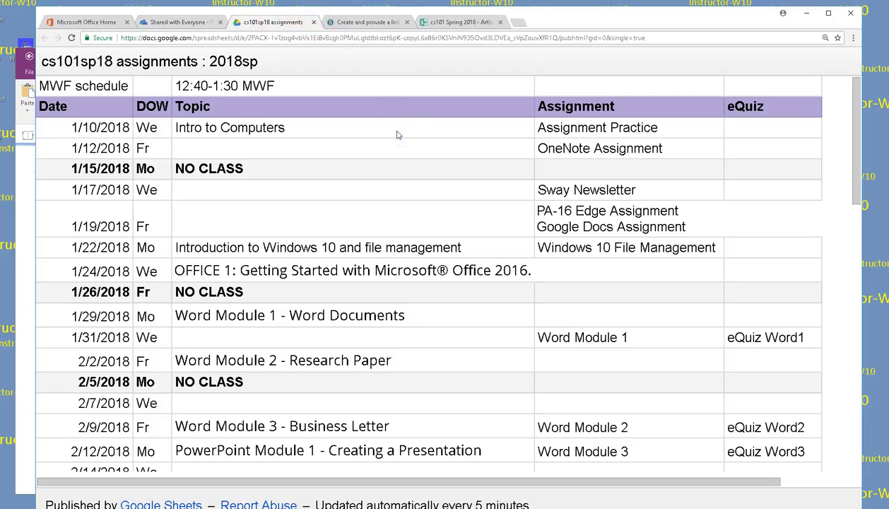
left_click(367, 25)
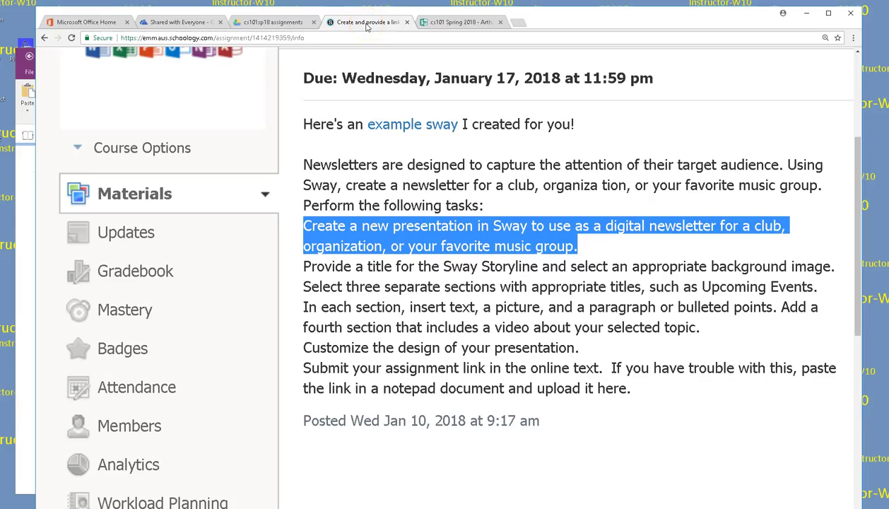